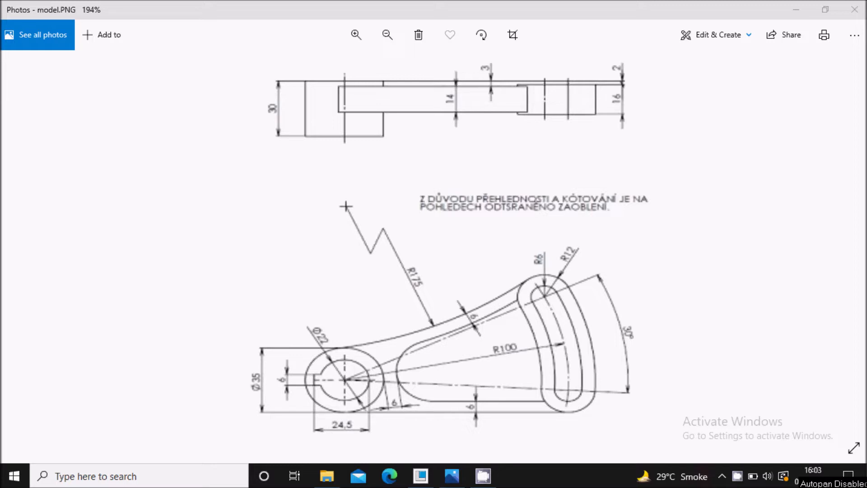
Switch to Creo Parametric and create a new solid part from the mmns_part_solid template instead of the default one
{"action": "left_click", "coordinate": [453, 479]}
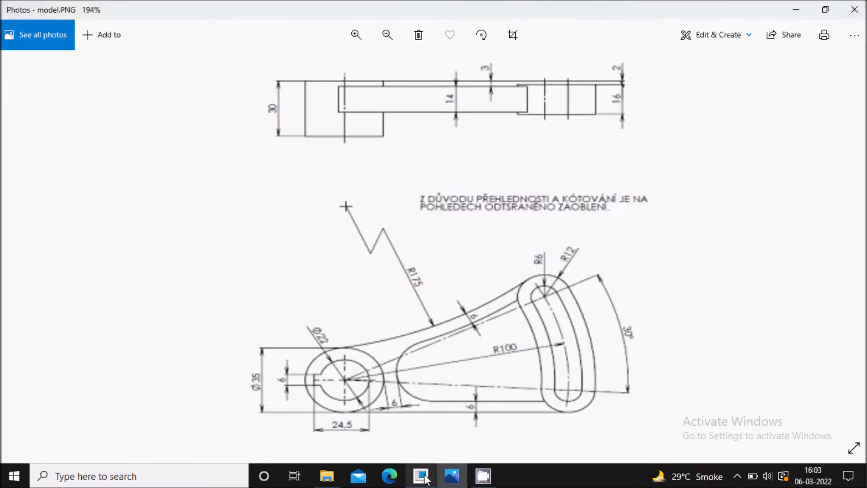
{"action": "left_click", "coordinate": [424, 477]}
{"action": "left_click", "coordinate": [10, 61]}
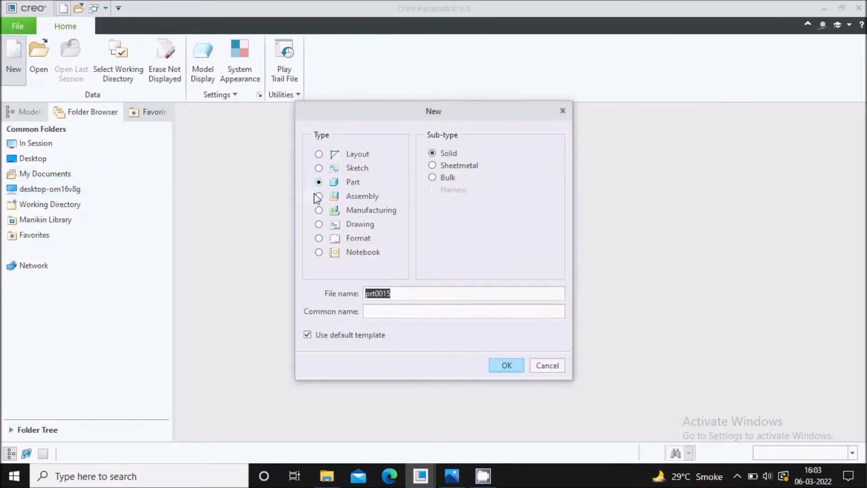
{"action": "left_click", "coordinate": [307, 334]}
{"action": "left_click_drag", "start_coordinate": [401, 294], "coordinate": [350, 296]}
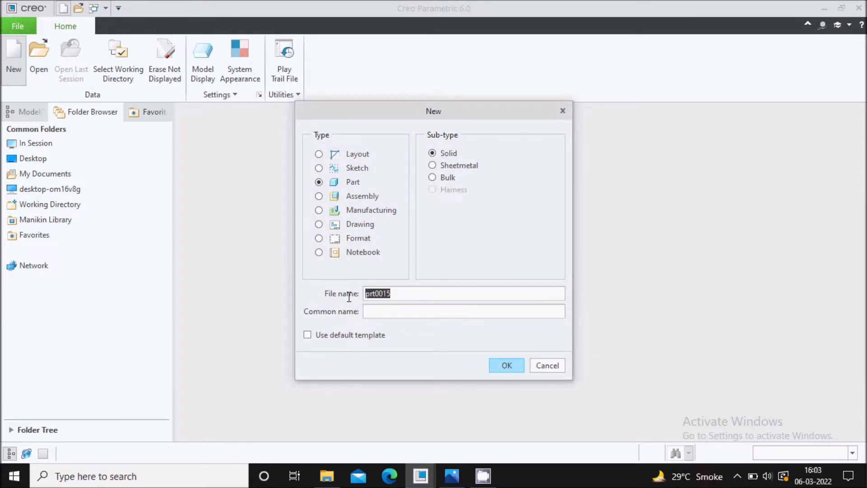
{"action": "left_click", "coordinate": [498, 367]}
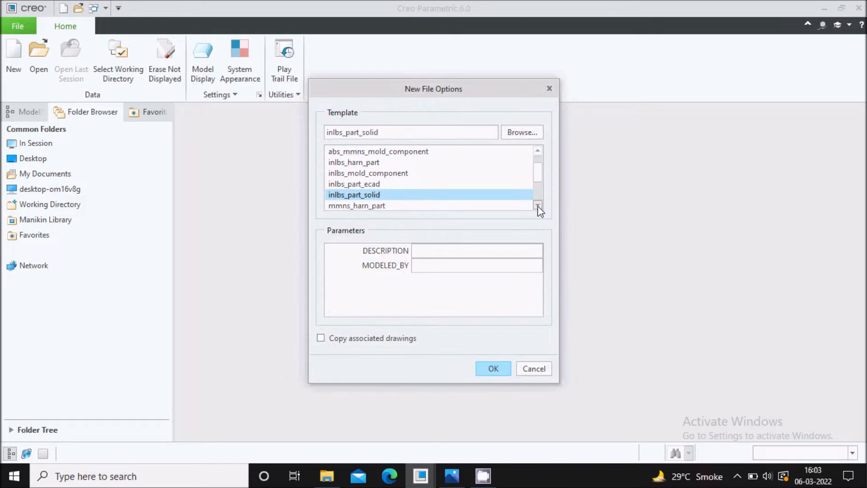
{"action": "left_click", "coordinate": [537, 205]}
{"action": "left_click", "coordinate": [538, 205]}
{"action": "left_click", "coordinate": [538, 205]}
{"action": "left_click", "coordinate": [370, 198]}
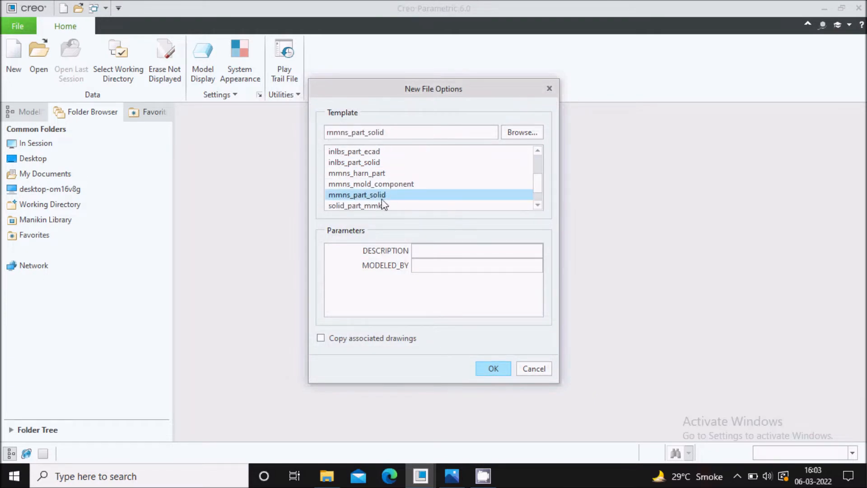
{"action": "left_click", "coordinate": [489, 373]}
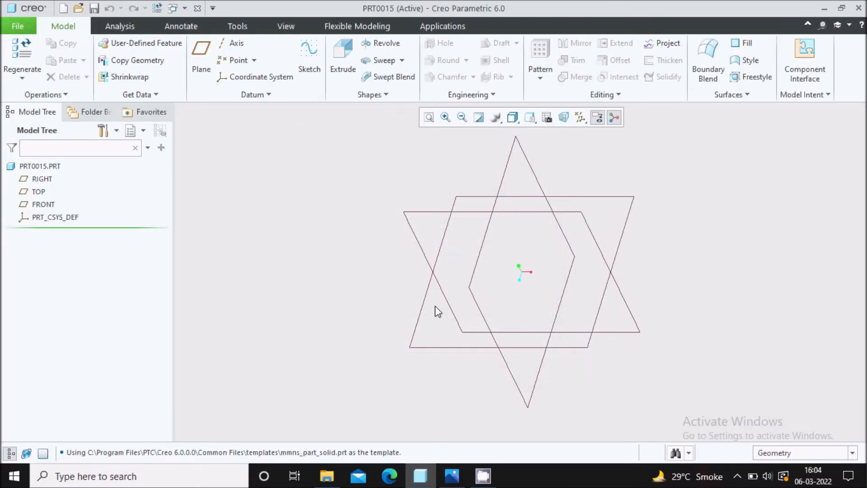
Start an Extrude sketch on the FRONT plane, orient it to the 2D sketch view and hide the datum planes
{"action": "left_click", "coordinate": [342, 63]}
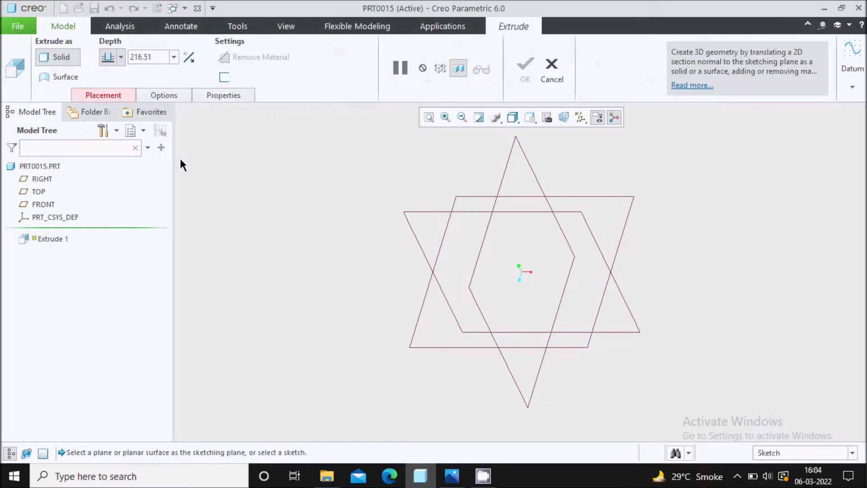
{"action": "left_click", "coordinate": [48, 205]}
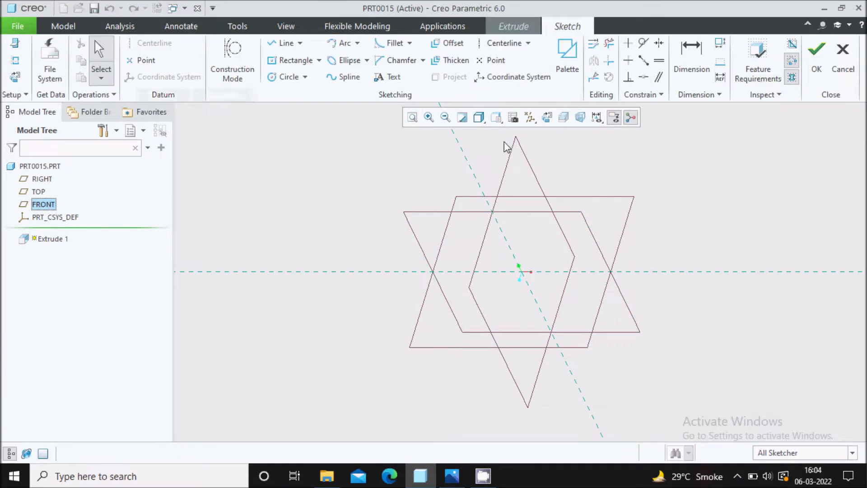
{"action": "left_click", "coordinate": [546, 118]}
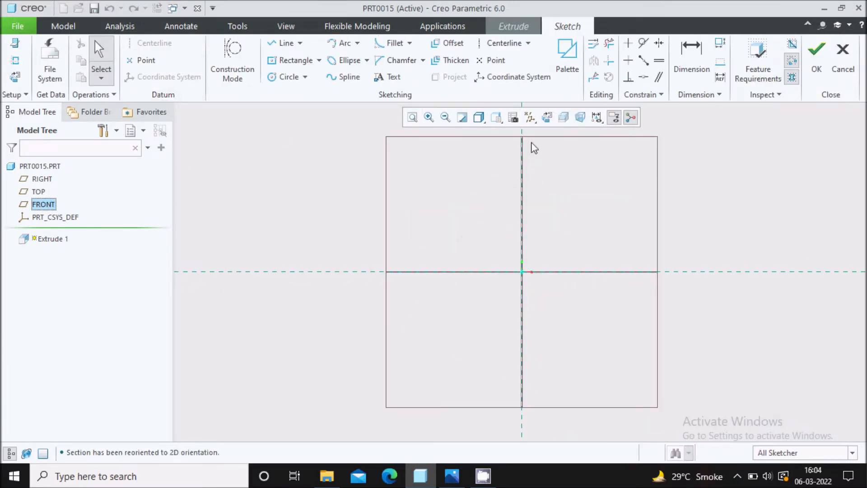
{"action": "left_click", "coordinate": [530, 118]}
{"action": "left_click", "coordinate": [560, 188]}
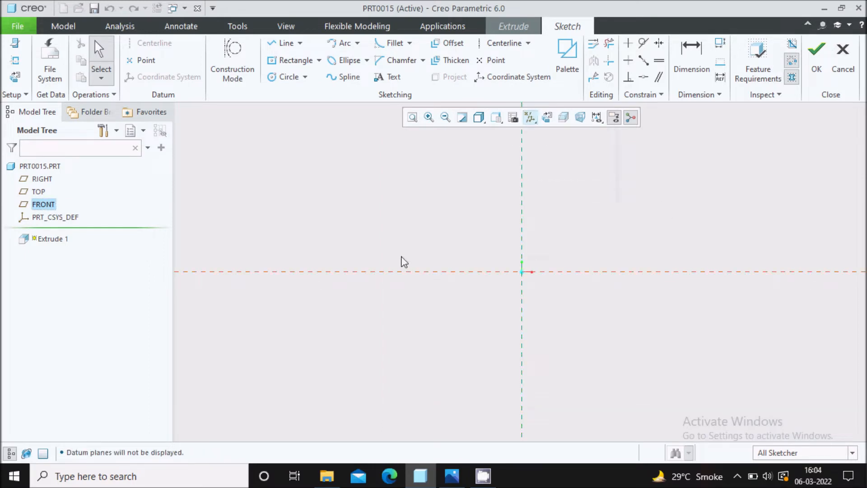
Sketch two concentric circles centred on the origin, the outer one about 265 mm in diameter
{"action": "left_click", "coordinate": [272, 78]}
{"action": "left_click", "coordinate": [521, 272]}
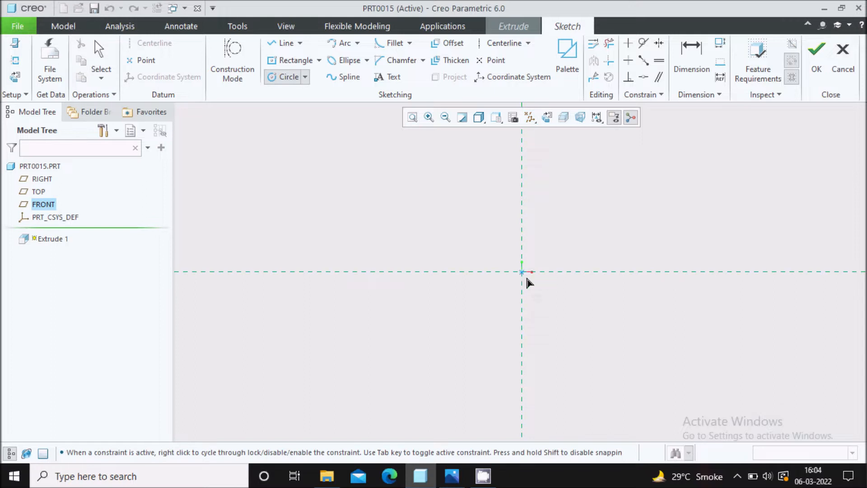
{"action": "left_click", "coordinate": [550, 310]}
{"action": "left_click", "coordinate": [521, 272]}
{"action": "left_click", "coordinate": [575, 325]}
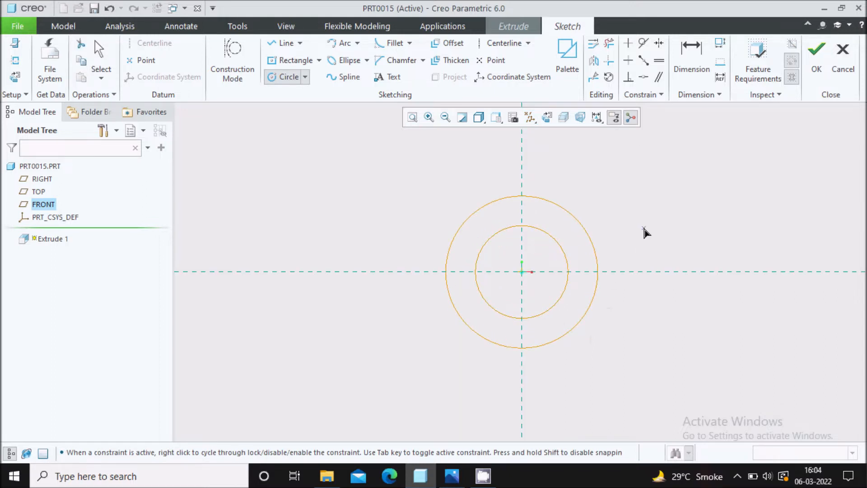
{"action": "middle_click", "coordinate": [644, 232]}
Set the inner circle's diameter to 22 mm and the outer circle's diameter to 35 mm
{"action": "left_click_drag", "start_coordinate": [452, 232], "coordinate": [410, 237]}
{"action": "double_click", "coordinate": [410, 238]}
{"action": "type", "text": "22"}
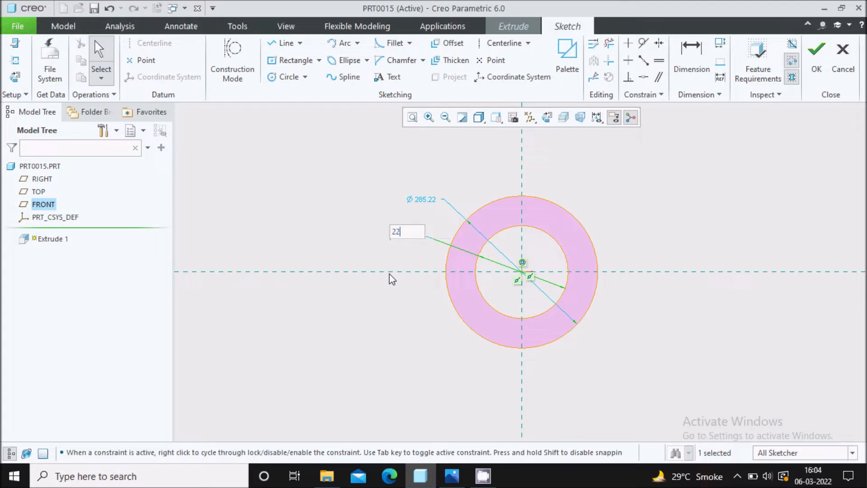
{"action": "key", "text": "Return"}
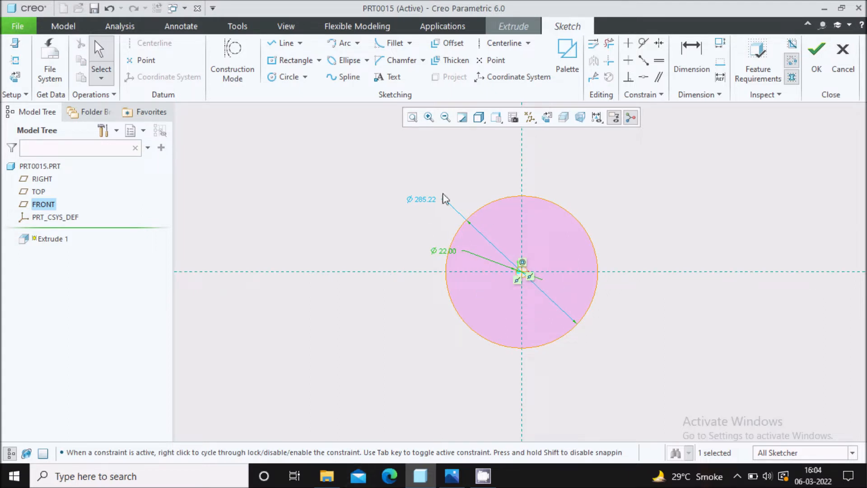
{"action": "double_click", "coordinate": [429, 201]}
{"action": "type", "text": "35"}
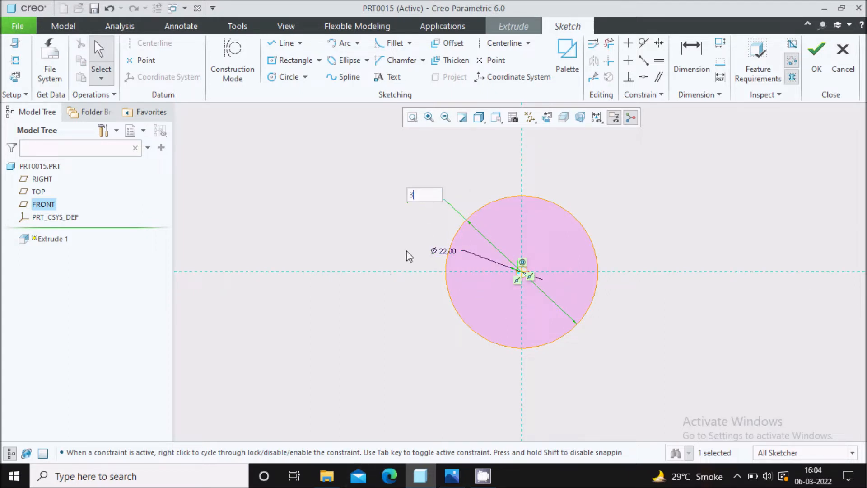
{"action": "key", "text": "Return"}
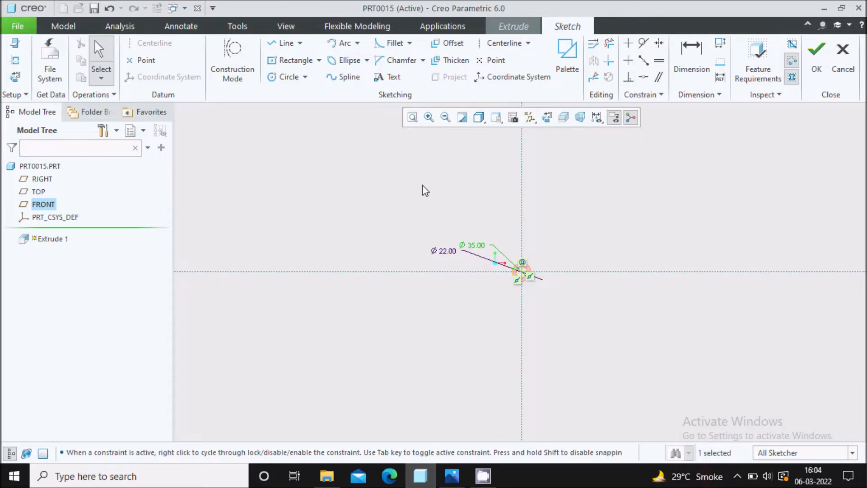
Sketch a center rectangle about 5.5 mm wide and 4.4 mm high, centred where the inner circle crosses the horizontal axis on its left side
{"action": "left_click", "coordinate": [412, 117]}
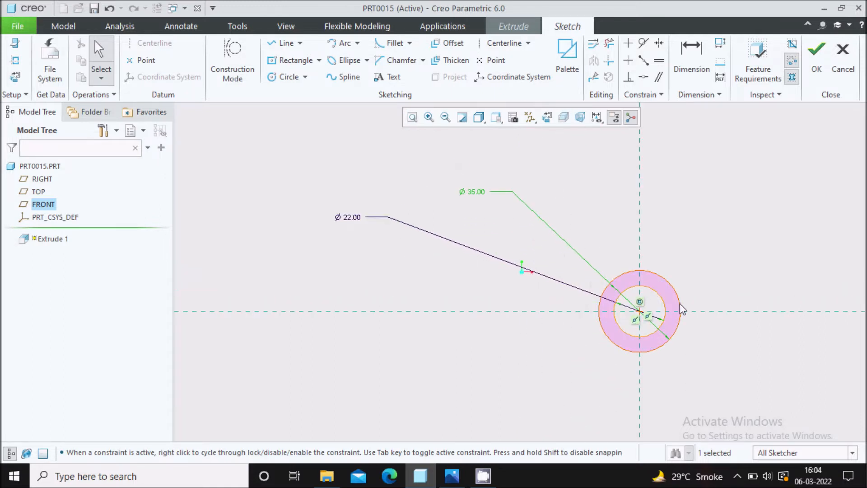
{"action": "scroll", "coordinate": [680, 302], "scroll_direction": "up", "scroll_amount": 3}
{"action": "scroll", "coordinate": [494, 321], "scroll_direction": "down", "scroll_amount": 3}
{"action": "scroll", "coordinate": [524, 331], "scroll_direction": "up", "scroll_amount": 5}
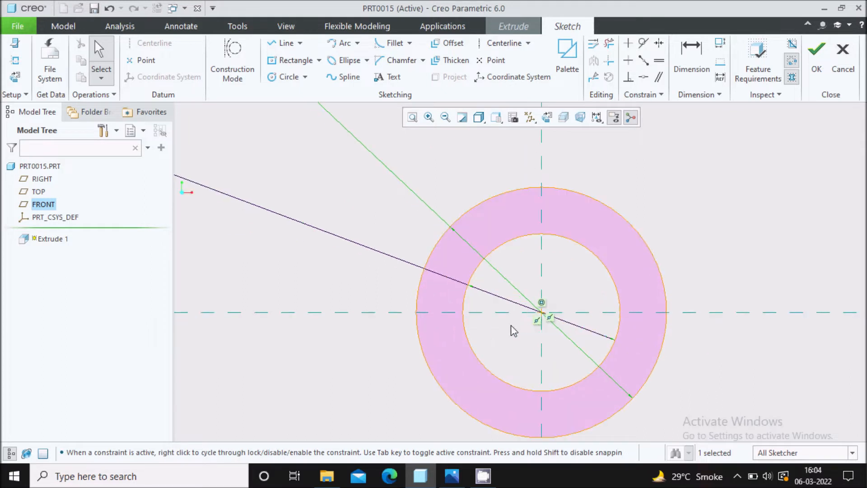
{"action": "left_click", "coordinate": [319, 60]}
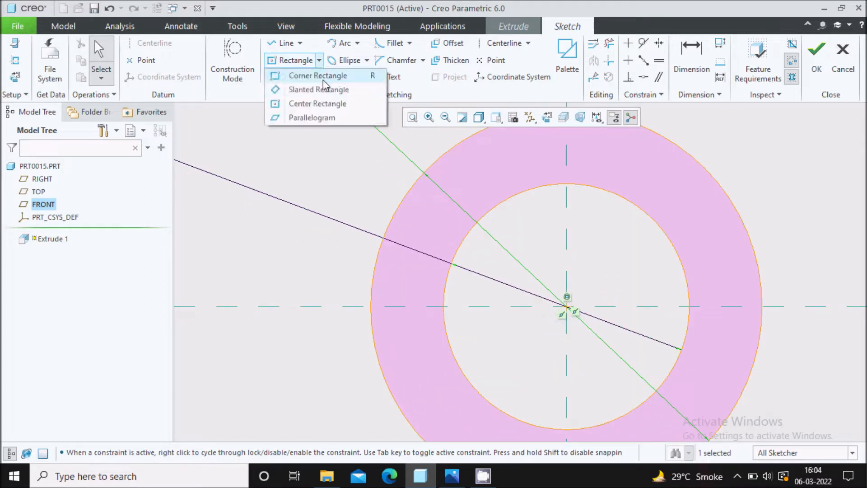
{"action": "left_click", "coordinate": [310, 103]}
{"action": "left_click", "coordinate": [445, 307]}
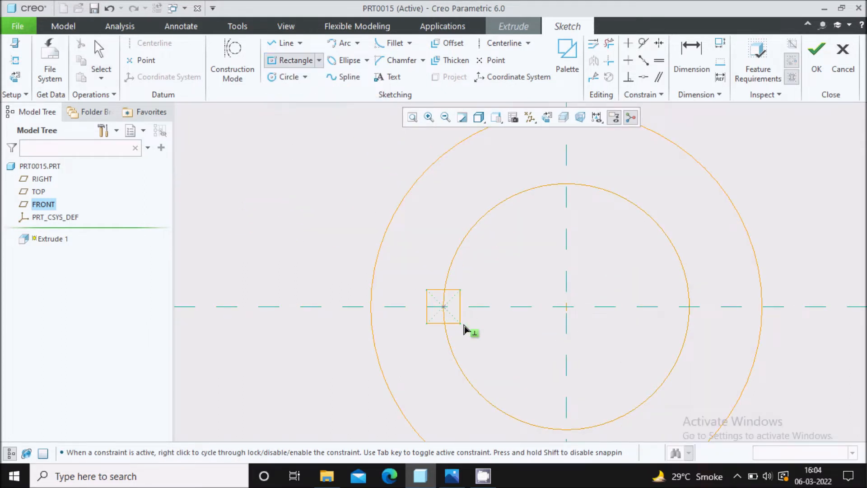
{"action": "left_click", "coordinate": [473, 331]}
{"action": "middle_click", "coordinate": [486, 256]}
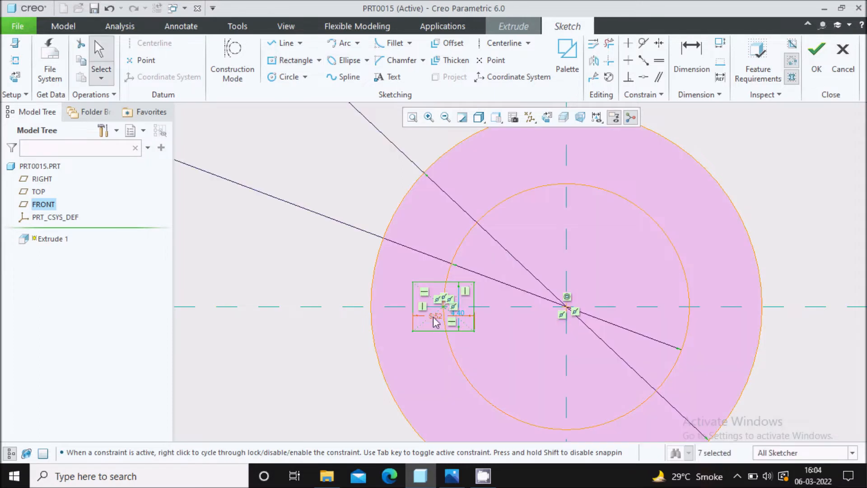
Move the rectangle's height dimension clear of the shape and set the height to 6 mm
{"action": "left_click_drag", "start_coordinate": [457, 316], "coordinate": [380, 321]}
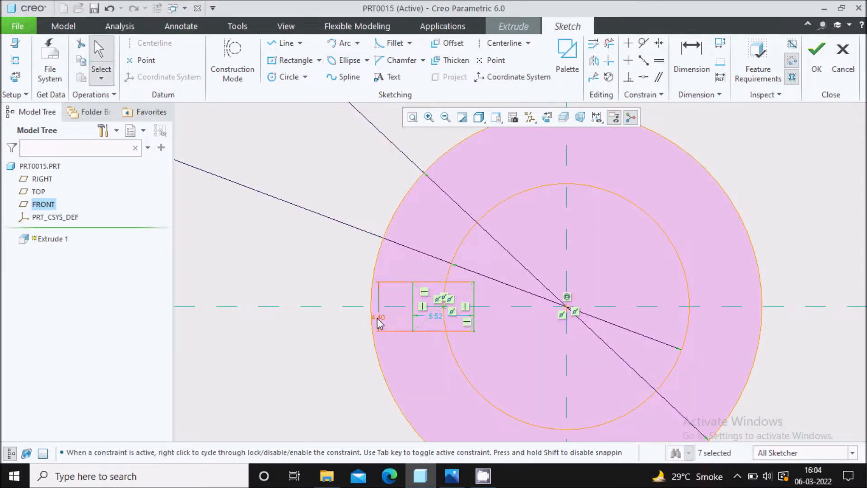
{"action": "double_click", "coordinate": [383, 316]}
{"action": "type", "text": "6"}
{"action": "key", "text": "Return"}
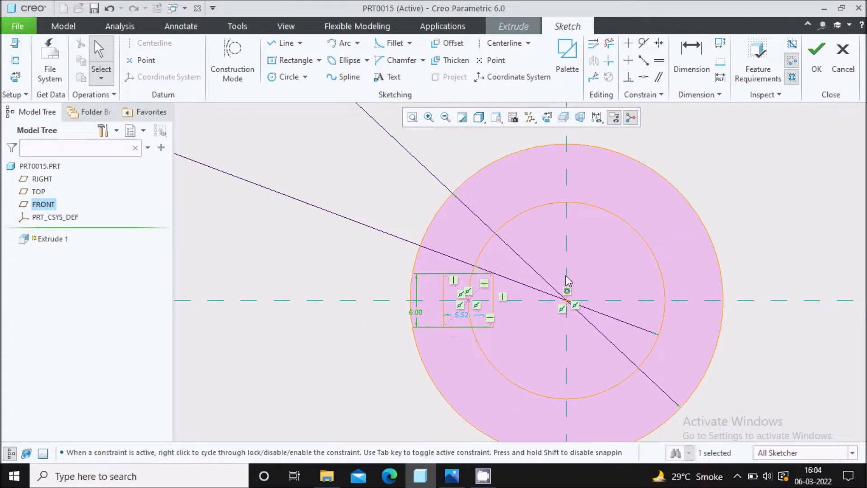
Add a vertical centerline at the inner circle's rightmost point and dimension it 24.5 mm from the rectangle's left side
{"action": "left_click", "coordinate": [505, 43]}
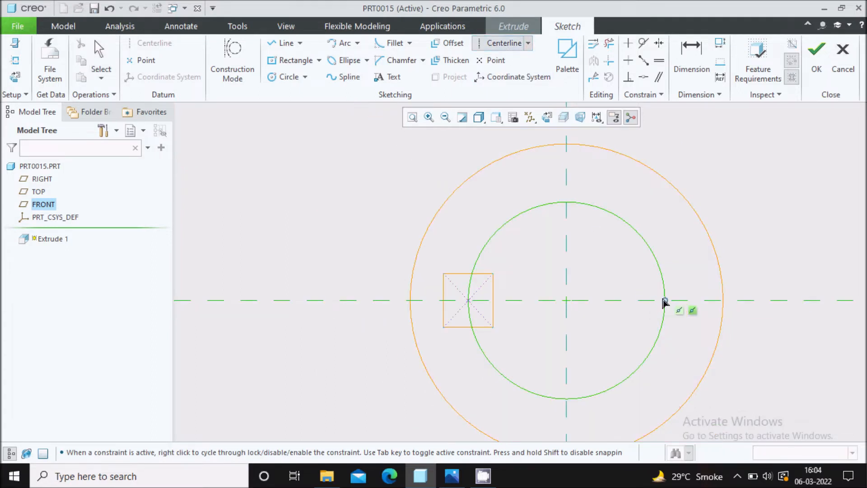
{"action": "left_click", "coordinate": [665, 300]}
{"action": "left_click", "coordinate": [701, 52]}
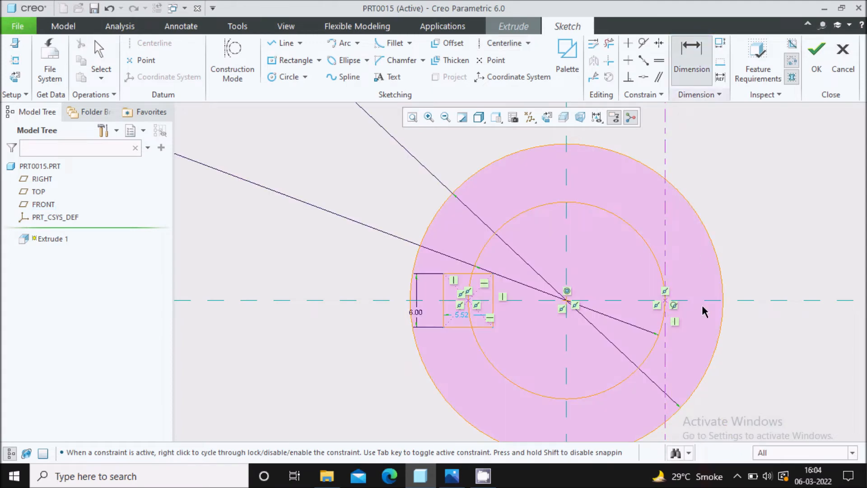
{"action": "left_click", "coordinate": [665, 360]}
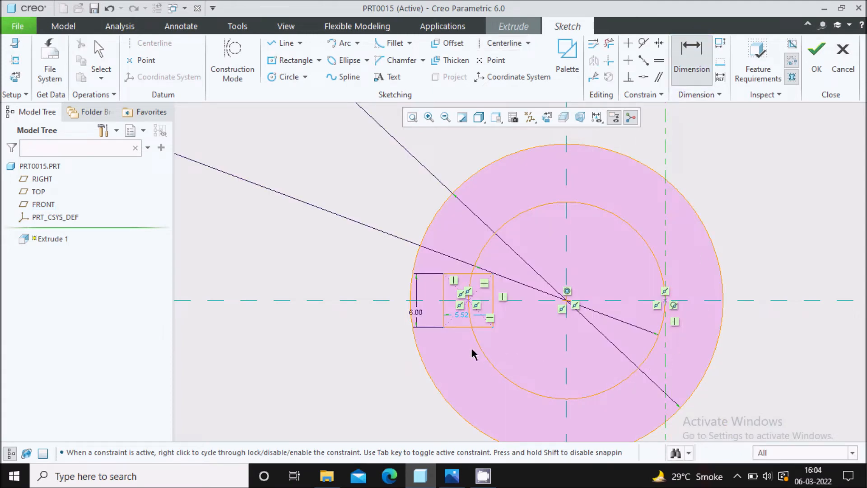
{"action": "left_click", "coordinate": [443, 321]}
{"action": "scroll", "coordinate": [469, 300], "scroll_direction": "down", "scroll_amount": 3}
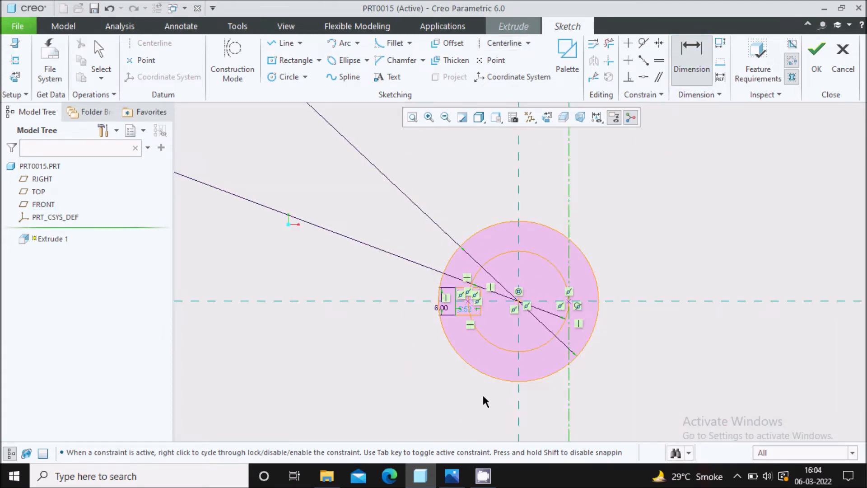
{"action": "middle_click", "coordinate": [495, 406]}
{"action": "left_click", "coordinate": [453, 481]}
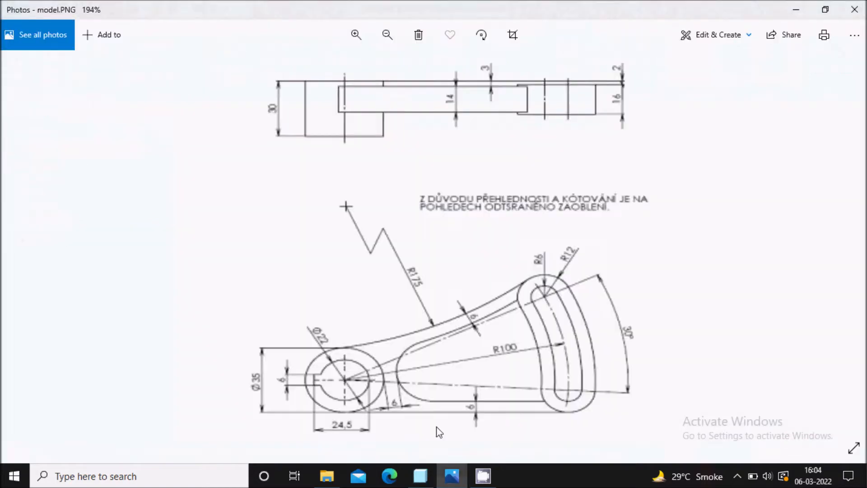
{"action": "left_click", "coordinate": [449, 476]}
{"action": "type", "text": "24.5"}
{"action": "key", "text": "Return"}
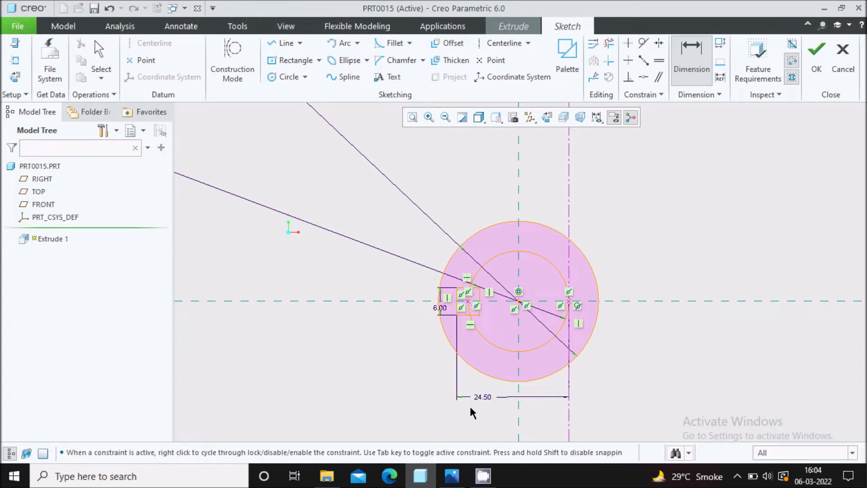
Trim the rectangle's portion inside the bore and the inner circle's arc within the rectangle, leaving an open keyway profile
{"action": "scroll", "coordinate": [484, 311], "scroll_direction": "up", "scroll_amount": 6}
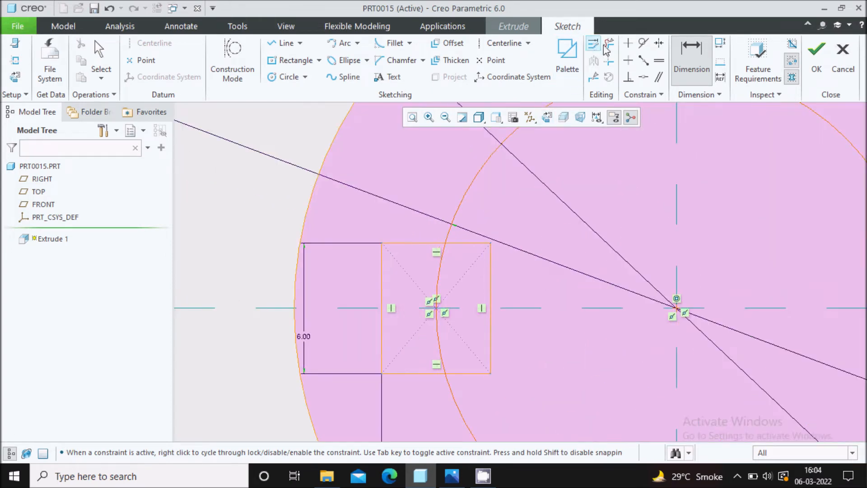
{"action": "left_click", "coordinate": [609, 43]}
{"action": "scroll", "coordinate": [485, 253], "scroll_direction": "up", "scroll_amount": 3}
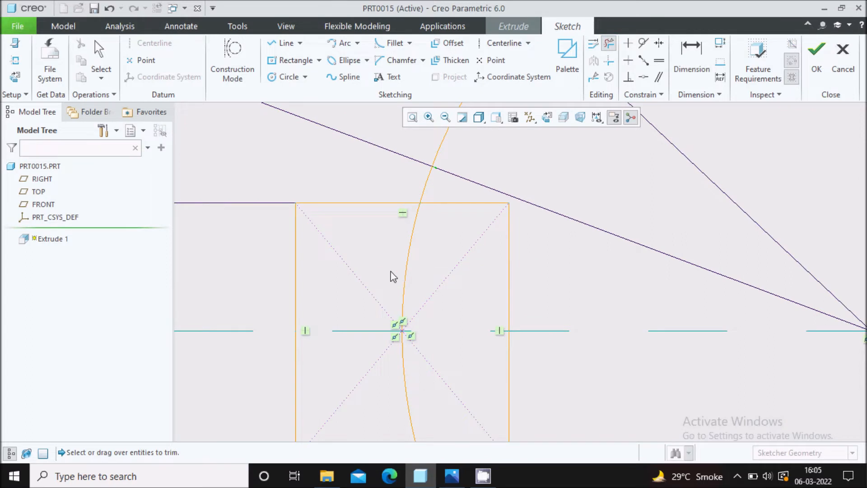
{"action": "left_click_drag", "start_coordinate": [435, 255], "coordinate": [361, 264]}
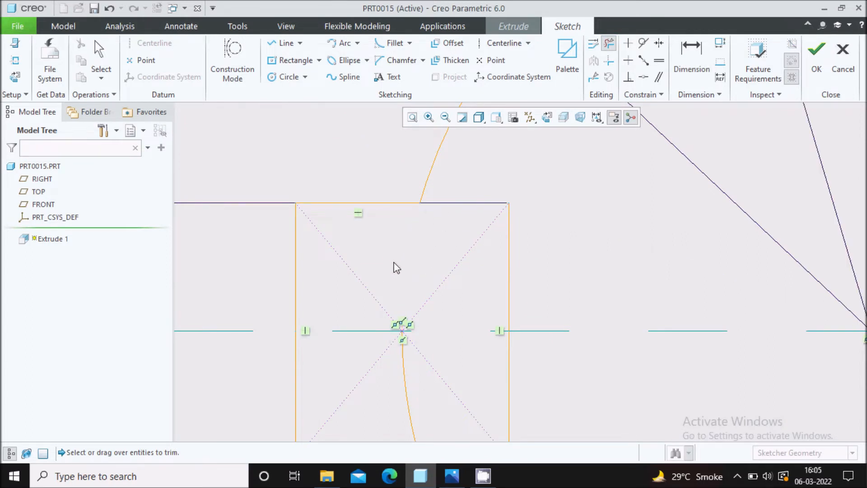
{"action": "left_click_drag", "start_coordinate": [491, 200], "coordinate": [510, 241]}
{"action": "scroll", "coordinate": [498, 221], "scroll_direction": "down", "scroll_amount": 3}
{"action": "scroll", "coordinate": [498, 345], "scroll_direction": "up", "scroll_amount": 3}
{"action": "mouse_move", "coordinate": [549, 290]}
{"action": "left_mouse_down"}
{"action": "mouse_move", "coordinate": [502, 338]}
{"action": "mouse_move", "coordinate": [500, 352]}
{"action": "left_mouse_up"}
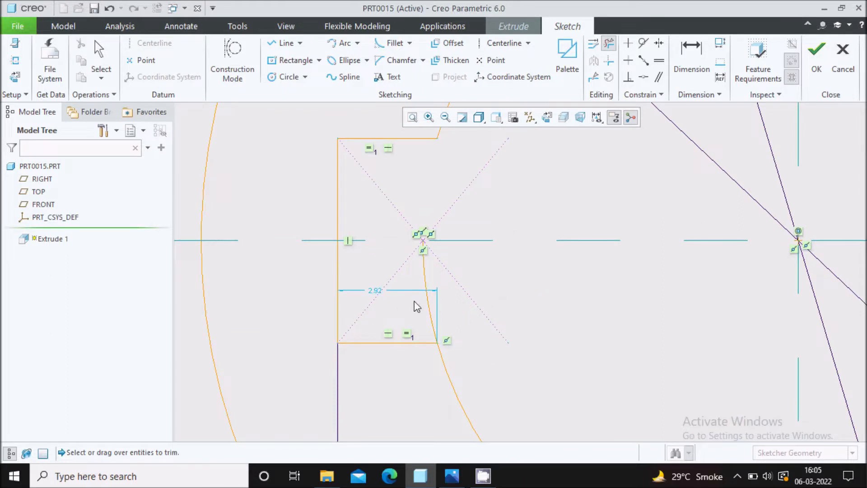
{"action": "scroll", "coordinate": [447, 271], "scroll_direction": "down", "scroll_amount": 5}
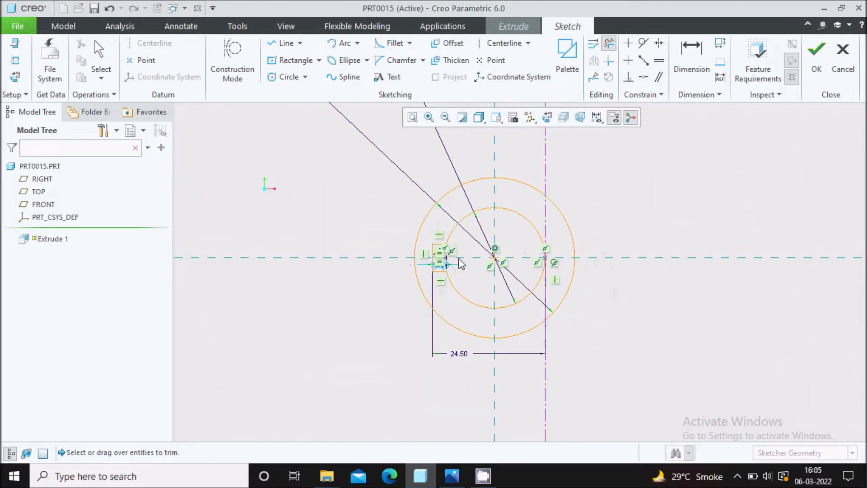
{"action": "middle_click", "coordinate": [615, 203]}
{"action": "scroll", "coordinate": [615, 203], "scroll_direction": "down", "scroll_amount": 2}
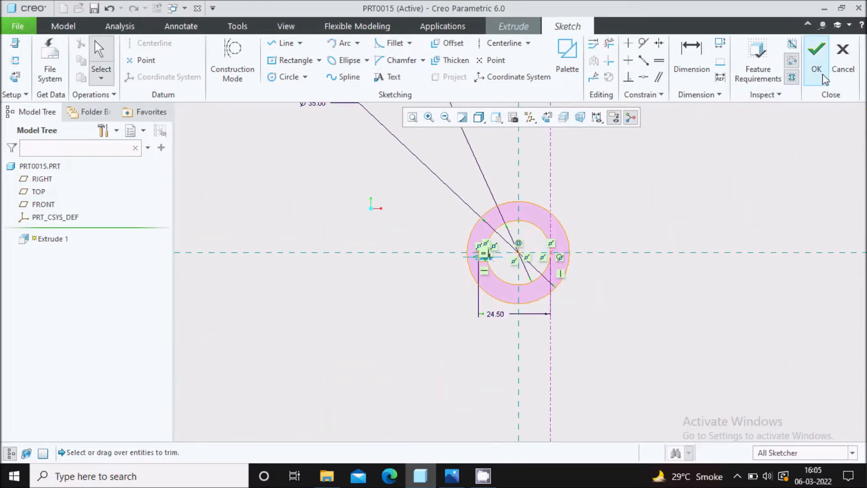
Finish the keyed hub sketch and extrude the ring profile to a depth of 30 mm
{"action": "left_click", "coordinate": [816, 49]}
{"action": "double_click", "coordinate": [153, 57]}
{"action": "type", "text": "30"}
{"action": "key", "text": "Return"}
{"action": "middle_click_drag", "start_coordinate": [284, 247], "coordinate": [551, 210]}
{"action": "left_click", "coordinate": [524, 85]}
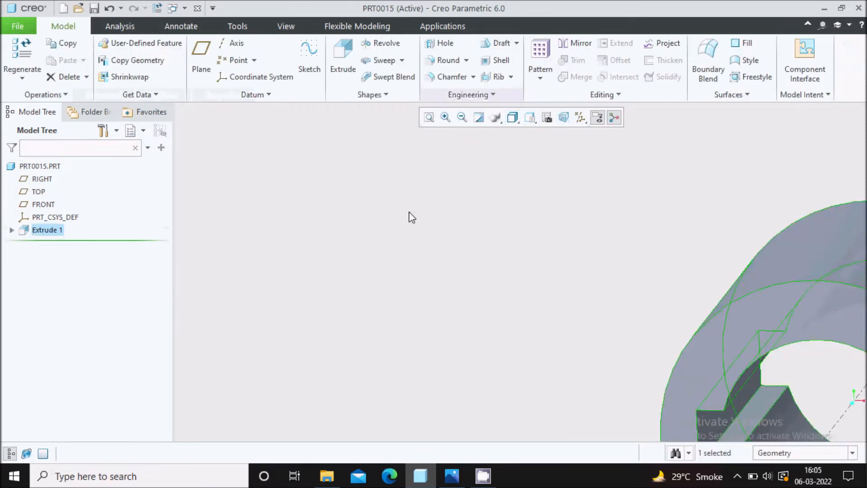
{"action": "scroll", "coordinate": [532, 226], "scroll_direction": "up", "scroll_amount": 3}
{"action": "left_click", "coordinate": [610, 185]}
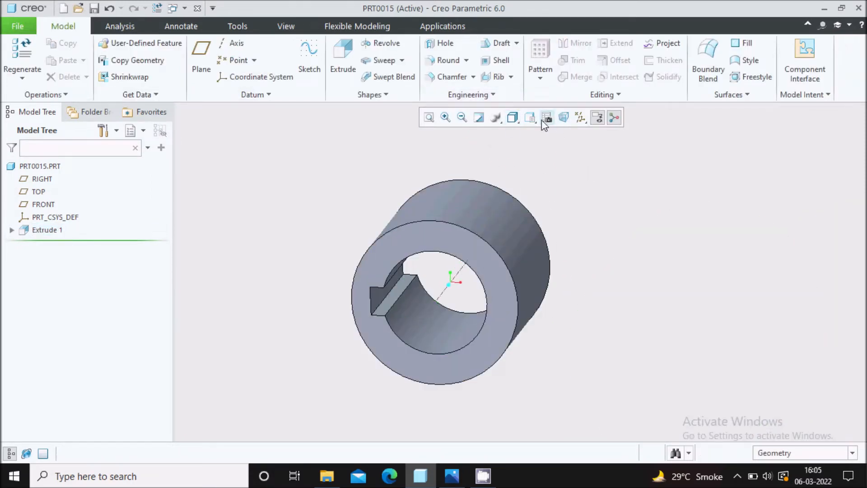
Show the datum planes in the model and check the lever's side view in the reference drawing
{"action": "left_click", "coordinate": [581, 118]}
{"action": "left_click", "coordinate": [619, 189]}
{"action": "left_click", "coordinate": [663, 266]}
{"action": "scroll", "coordinate": [631, 259], "scroll_direction": "down", "scroll_amount": 3}
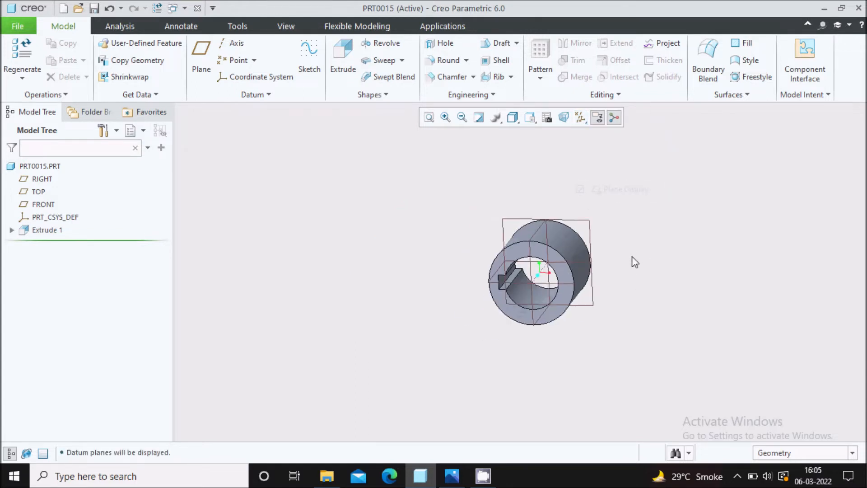
{"action": "scroll", "coordinate": [582, 258], "scroll_direction": "up", "scroll_amount": 3}
{"action": "left_click", "coordinate": [452, 476]}
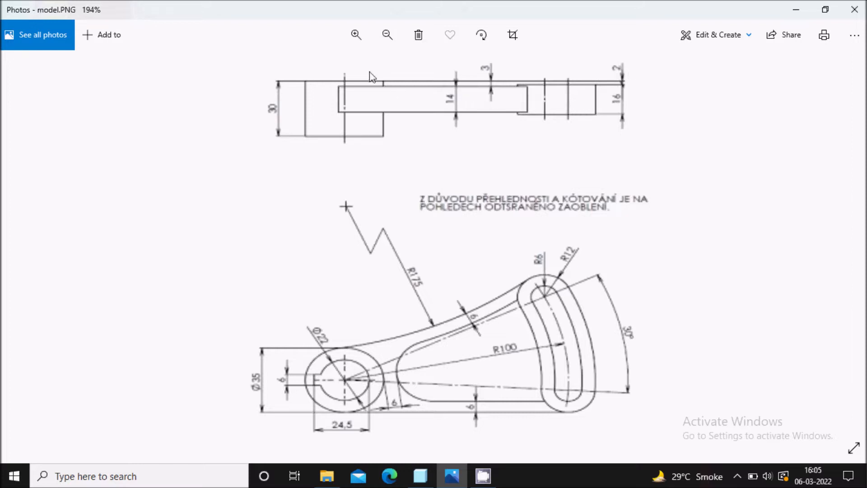
{"action": "left_click", "coordinate": [452, 475]}
Create a datum plane offset 2 mm inward from the hub's rear end face
{"action": "middle_click_drag", "start_coordinate": [533, 316], "coordinate": [560, 308]}
{"action": "scroll", "coordinate": [575, 253], "scroll_direction": "down", "scroll_amount": 3}
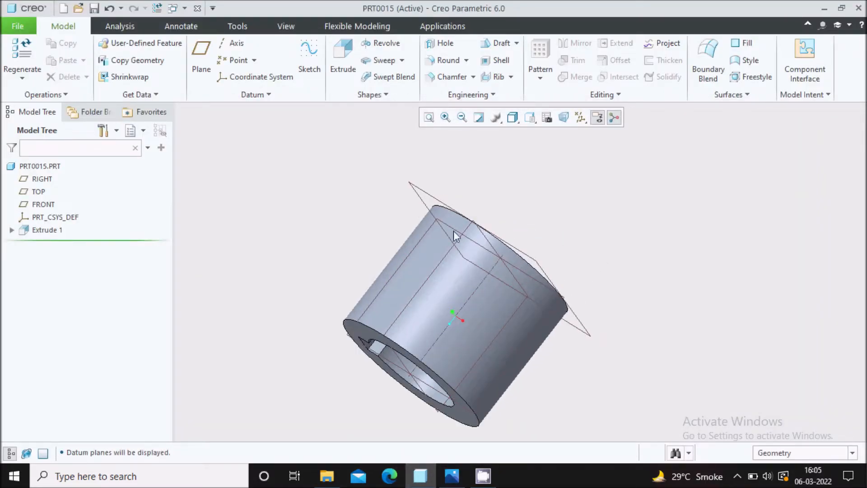
{"action": "left_click", "coordinate": [201, 63]}
{"action": "middle_click_drag", "start_coordinate": [503, 240], "coordinate": [544, 281]}
{"action": "left_click", "coordinate": [554, 311]}
{"action": "middle_click_drag", "start_coordinate": [547, 314], "coordinate": [546, 287]}
{"action": "left_click_drag", "start_coordinate": [520, 257], "coordinate": [517, 341]}
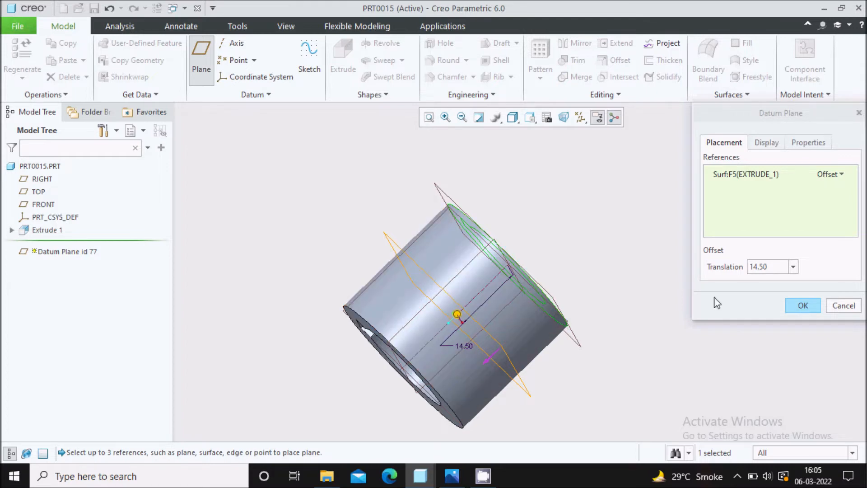
{"action": "left_click", "coordinate": [783, 266]}
{"action": "type", "text": "2"}
{"action": "key", "text": "Return"}
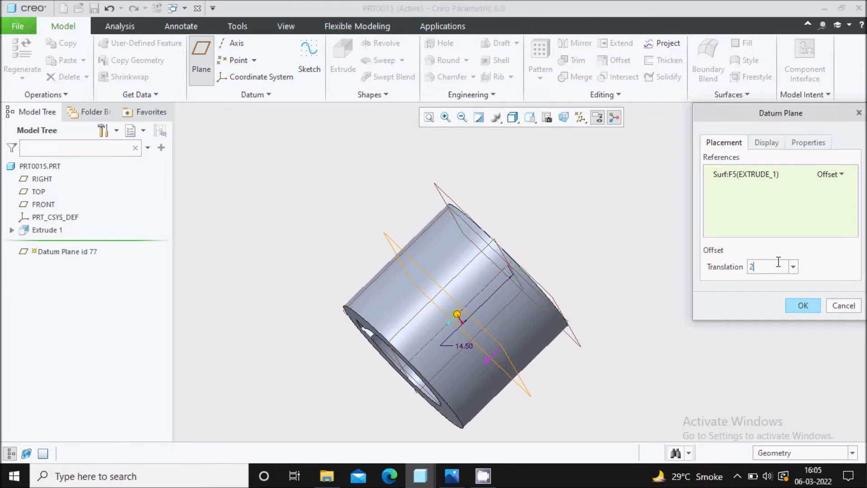
{"action": "left_click", "coordinate": [802, 305]}
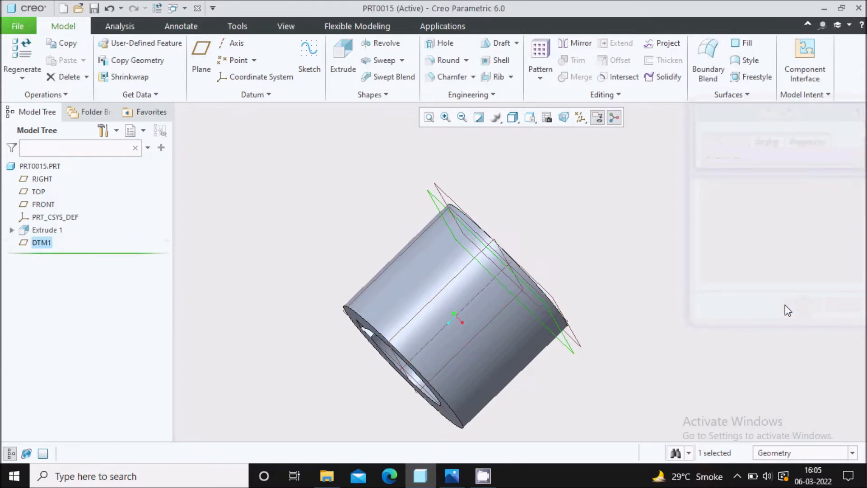
Start an extrusion sketch on the new offset datum plane, orient the view square to it and hide the datum planes
{"action": "left_click", "coordinate": [335, 72]}
{"action": "left_click", "coordinate": [569, 350]}
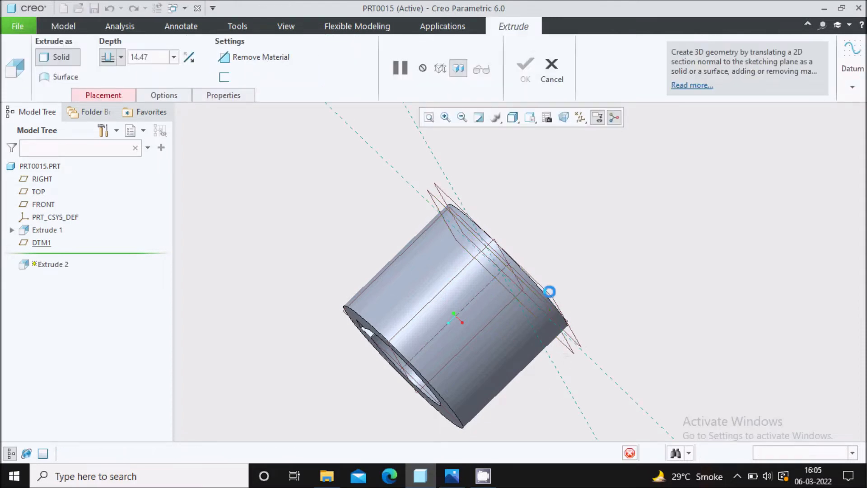
{"action": "left_click", "coordinate": [822, 72]}
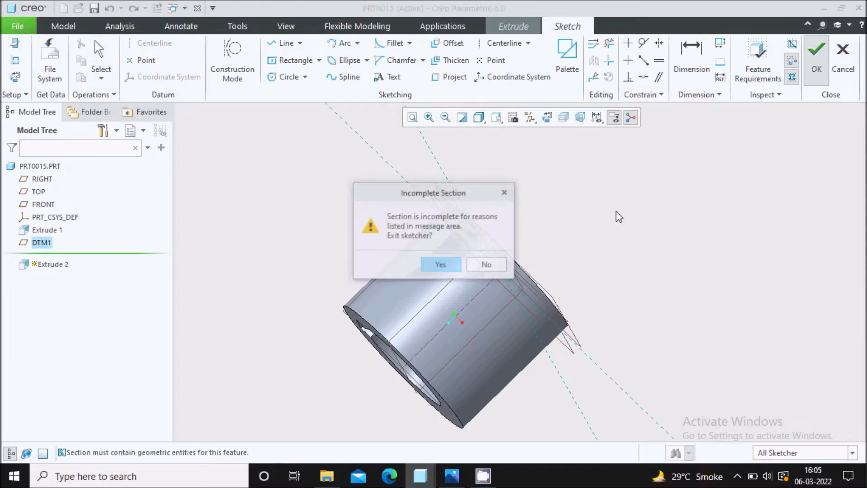
{"action": "left_click", "coordinate": [487, 266]}
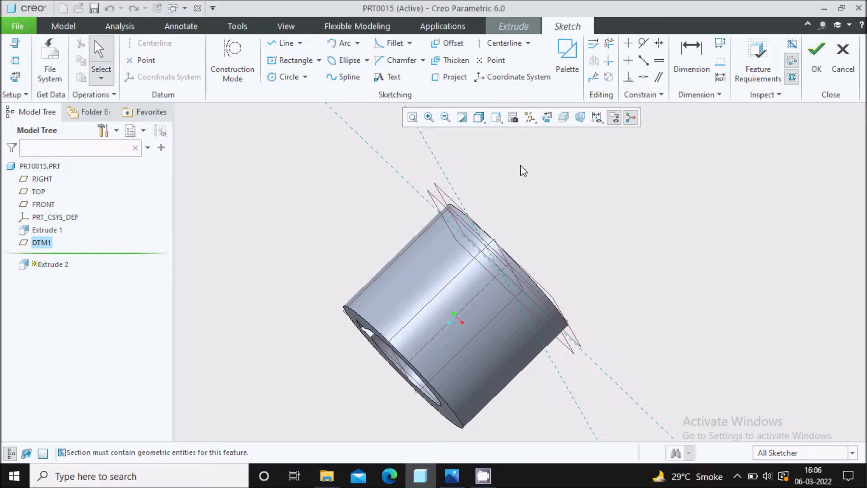
{"action": "left_click", "coordinate": [550, 119]}
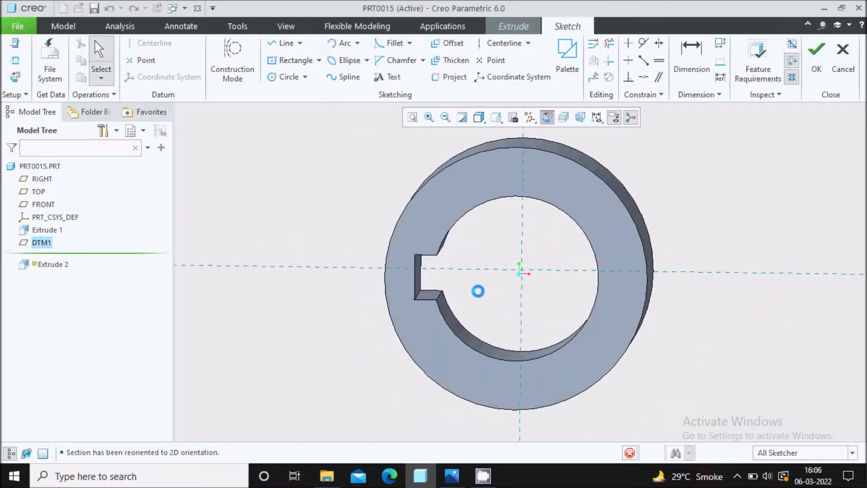
{"action": "left_click", "coordinate": [530, 117]}
{"action": "left_click", "coordinate": [559, 188]}
{"action": "scroll", "coordinate": [538, 273], "scroll_direction": "up", "scroll_amount": 2}
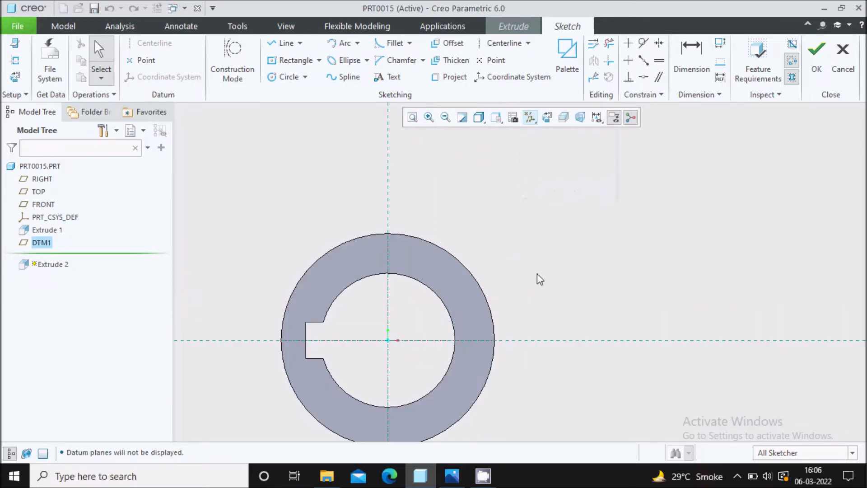
Add the hub's outer circular edge as a sketch reference
{"action": "scroll", "coordinate": [430, 248], "scroll_direction": "down", "scroll_amount": 2}
{"action": "left_click", "coordinate": [15, 60]}
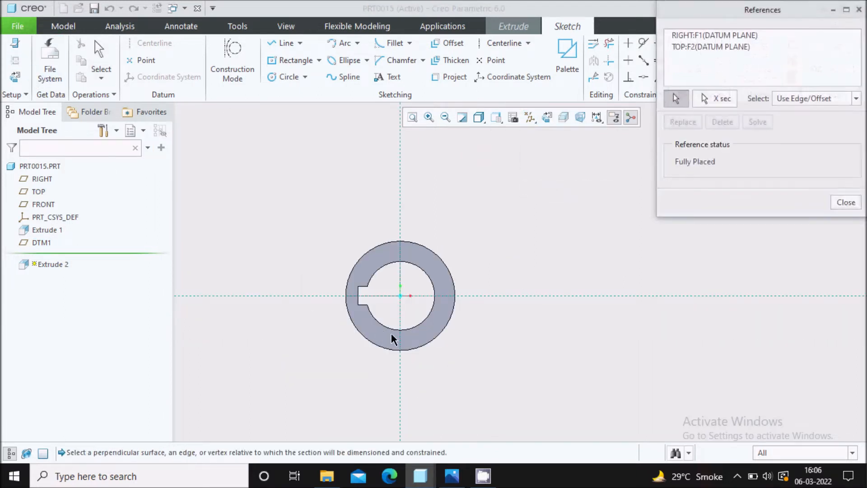
{"action": "left_click", "coordinate": [415, 348]}
{"action": "left_click", "coordinate": [846, 202]}
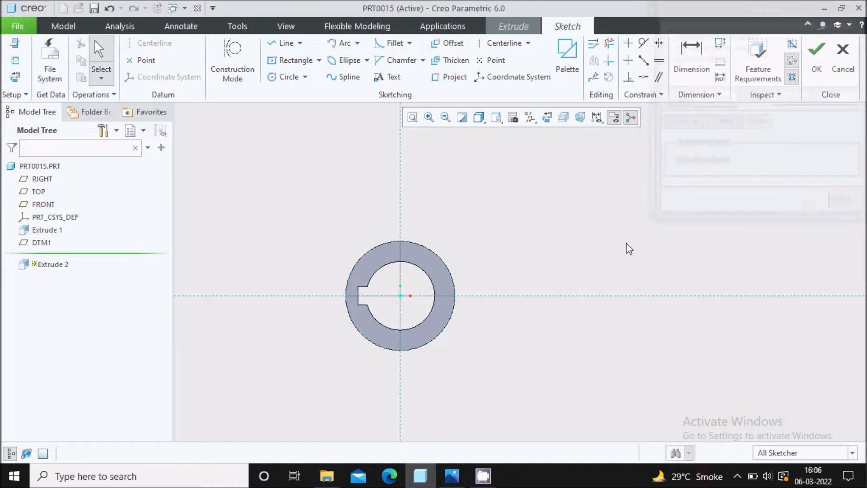
Sketch a center-and-ends arc of about 70 mm radius centred on the hub, from just above the horizontal axis upward
{"action": "scroll", "coordinate": [430, 228], "scroll_direction": "up", "scroll_amount": 1}
{"action": "left_click", "coordinate": [357, 43]}
{"action": "left_click", "coordinate": [367, 71]}
{"action": "left_click", "coordinate": [393, 315]}
{"action": "left_click", "coordinate": [666, 297]}
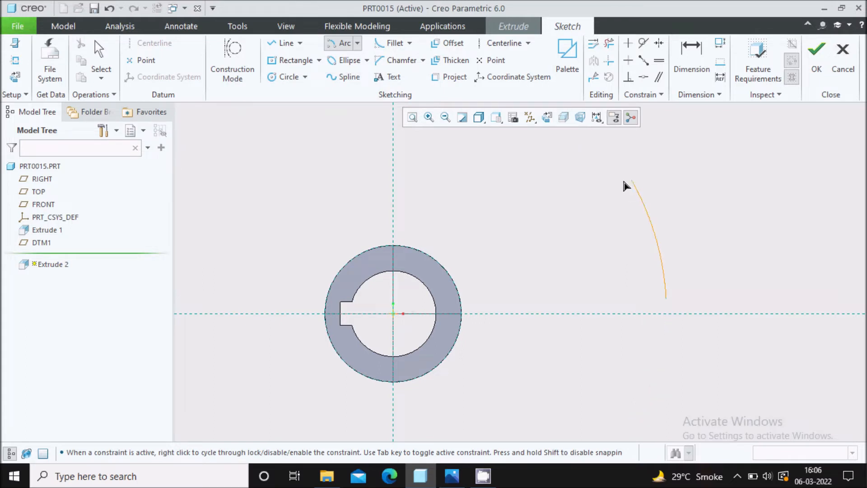
{"action": "left_click", "coordinate": [610, 164]}
{"action": "middle_click", "coordinate": [680, 180]}
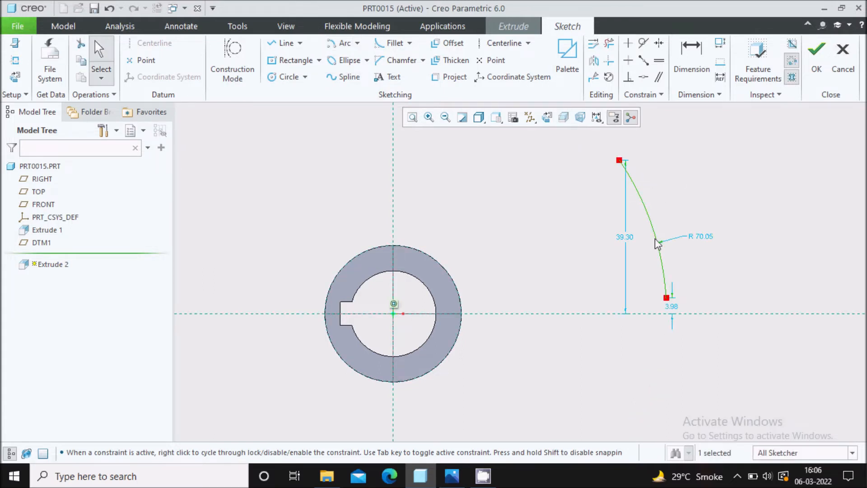
Set the arc's radius to 100 mm and check the slot's dimensions in the reference drawing
{"action": "double_click", "coordinate": [705, 238]}
{"action": "type", "text": "100"}
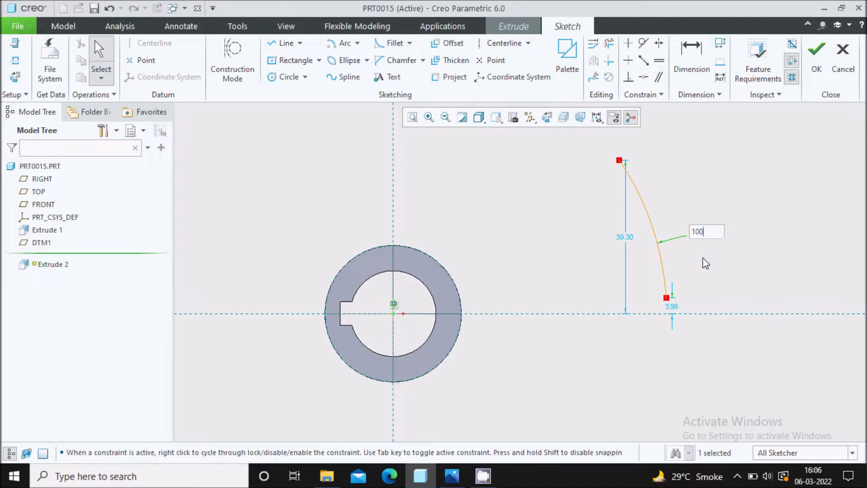
{"action": "key", "text": "Return"}
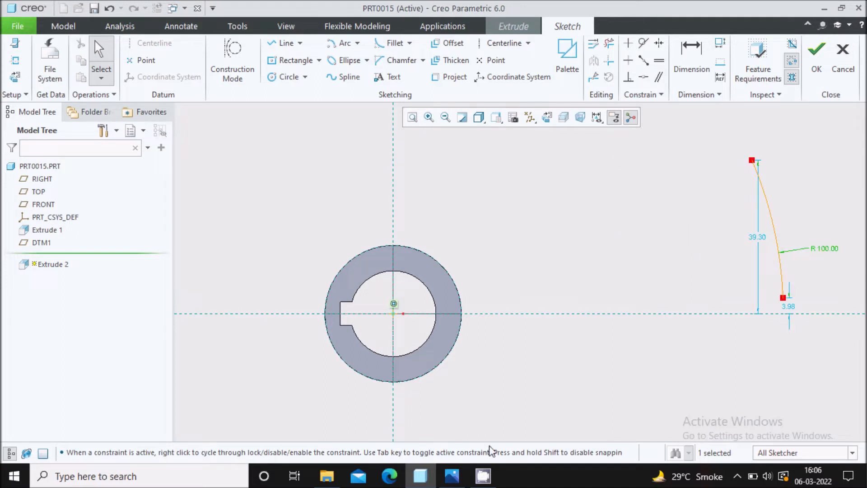
{"action": "left_click", "coordinate": [451, 475]}
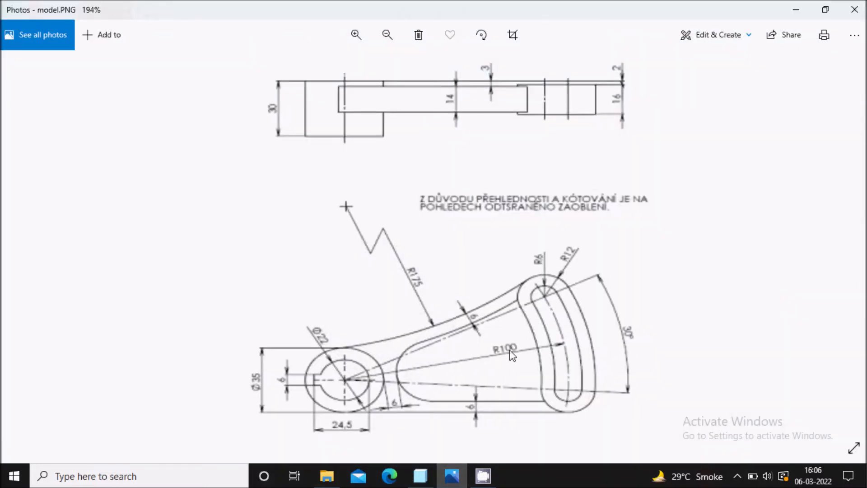
{"action": "left_click", "coordinate": [452, 476]}
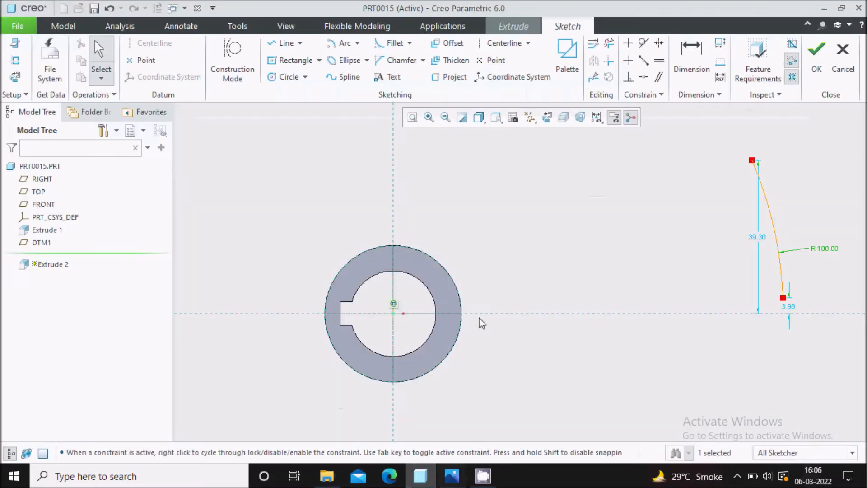
Add two centerlines from the hub's centre, one through each endpoint of the 100 mm arc
{"action": "left_click", "coordinate": [502, 43]}
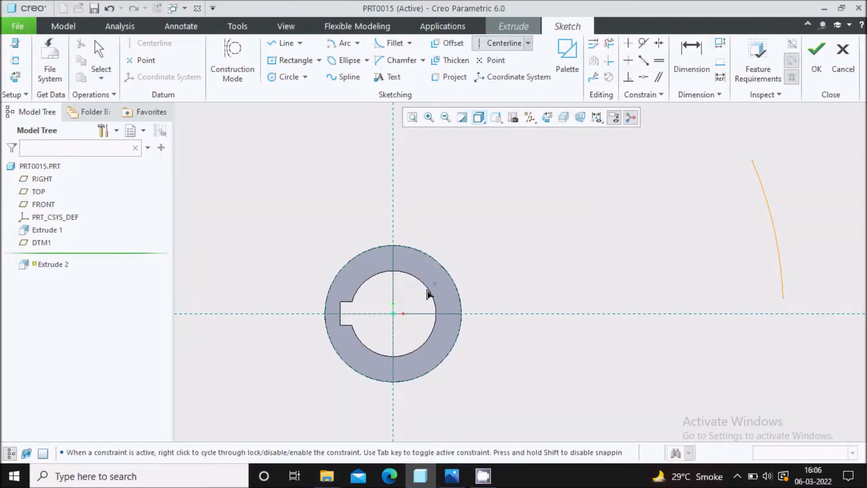
{"action": "left_click", "coordinate": [394, 313]}
{"action": "left_click", "coordinate": [752, 160]}
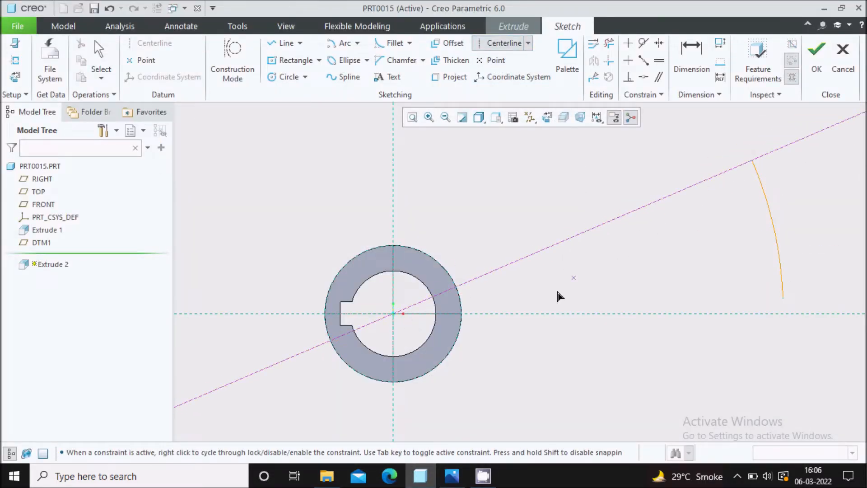
{"action": "left_click", "coordinate": [394, 314]}
{"action": "left_click", "coordinate": [764, 294]}
{"action": "middle_click", "coordinate": [741, 256]}
Dimension the angle between the two slanted centerlines and set it to 30 degrees
{"action": "left_click", "coordinate": [691, 59]}
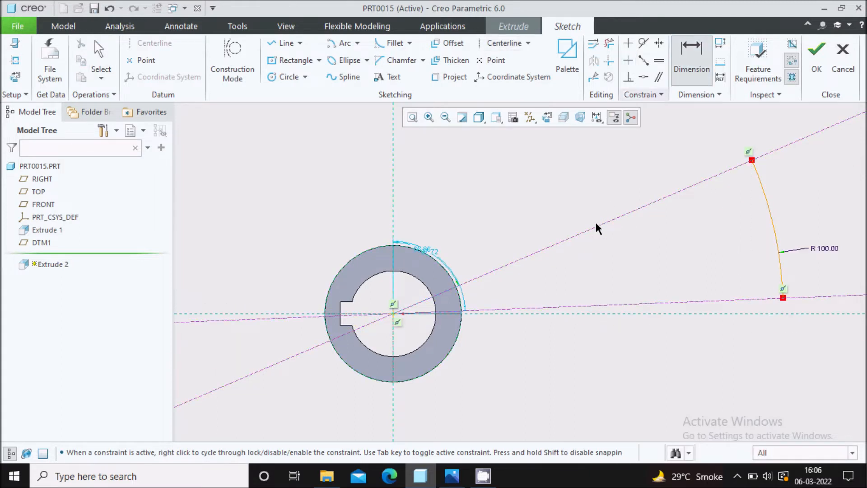
{"action": "left_click", "coordinate": [592, 224]}
{"action": "left_click", "coordinate": [597, 302]}
{"action": "middle_click", "coordinate": [605, 266]}
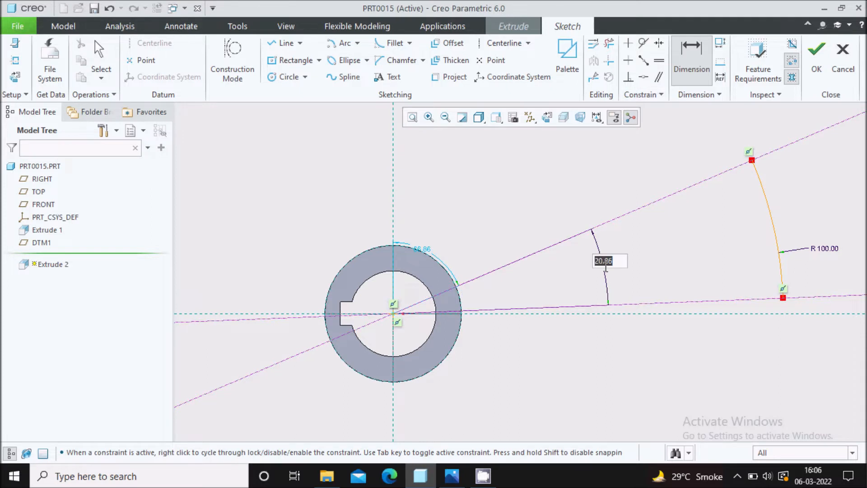
{"action": "type", "text": "30"}
{"action": "key", "text": "Return"}
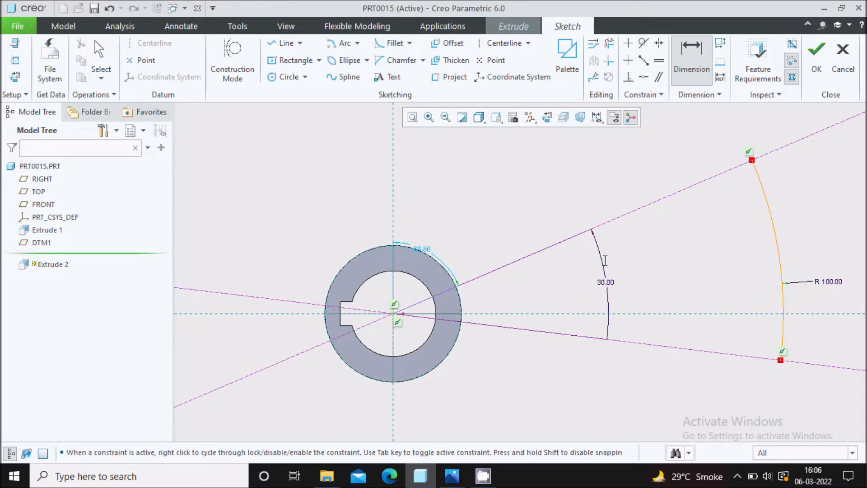
Offset the 100 mm radius arc by 6 mm outward and 6 mm inward to form the slot's sides
{"action": "scroll", "coordinate": [569, 261], "scroll_direction": "down", "scroll_amount": 4}
{"action": "scroll", "coordinate": [632, 246], "scroll_direction": "up", "scroll_amount": 3}
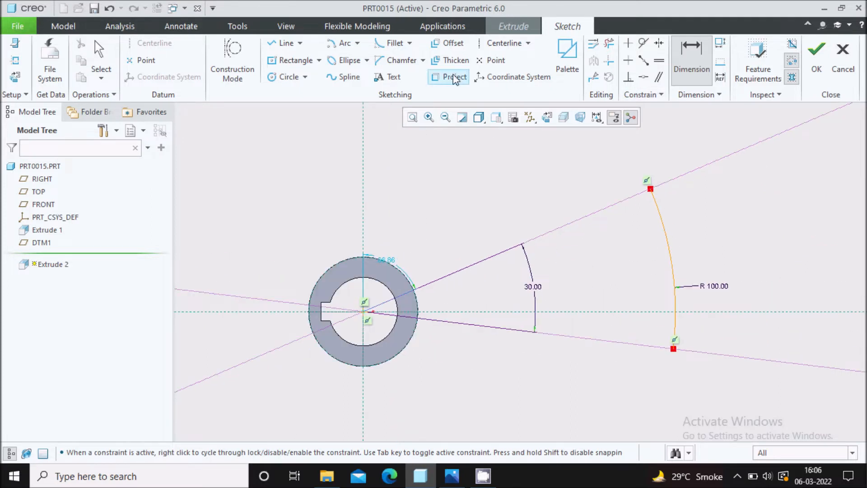
{"action": "left_click", "coordinate": [447, 43]}
{"action": "left_click", "coordinate": [671, 266]}
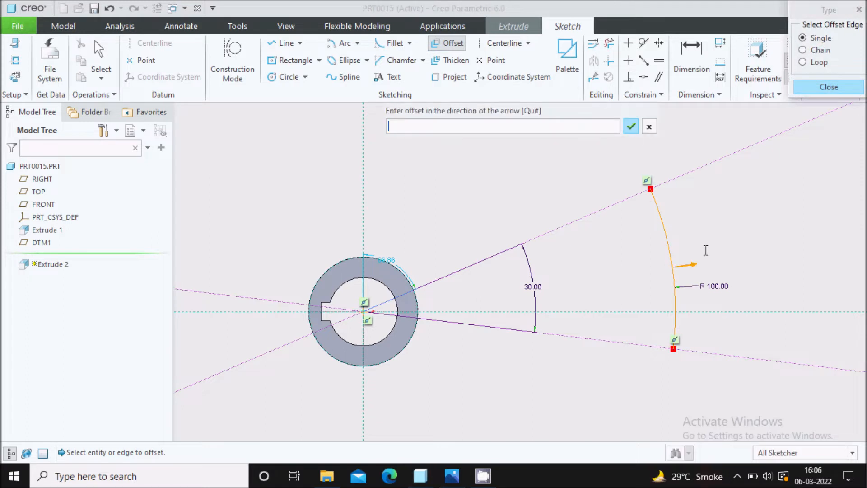
{"action": "left_click", "coordinate": [670, 257]}
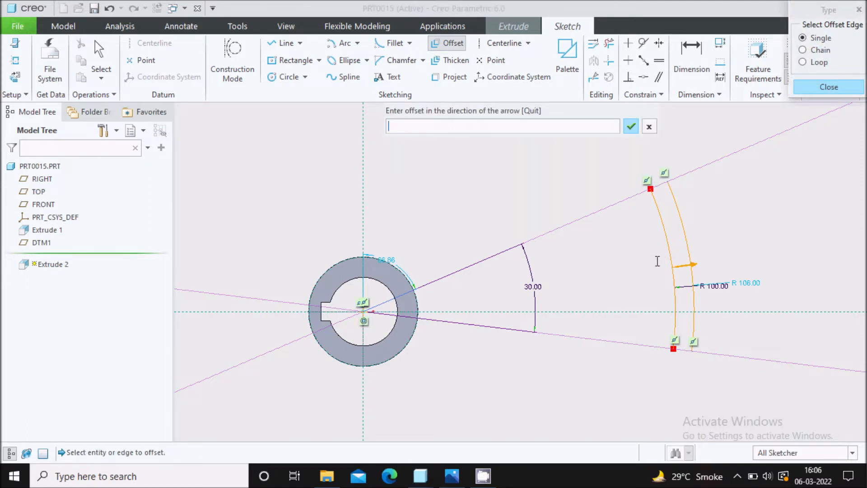
{"action": "key", "text": "Return"}
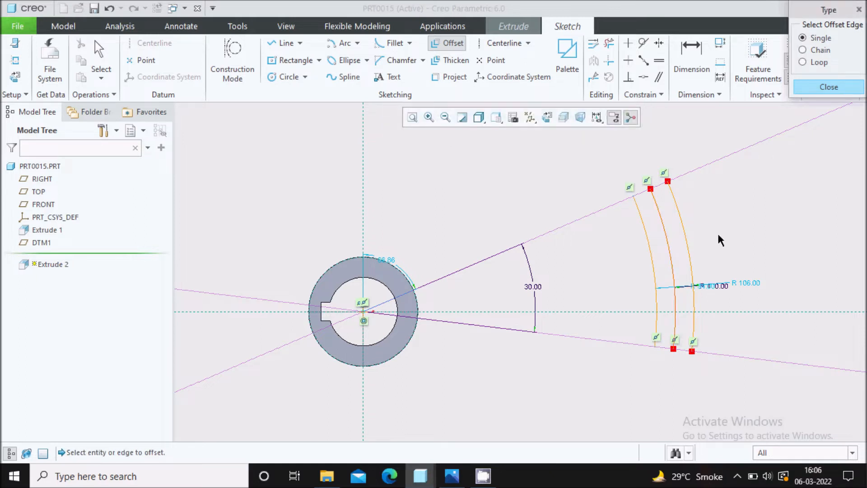
{"action": "left_click", "coordinate": [828, 87]}
Close the slot's upper end with an arc centred on the middle arc's endpoint, joining the two offset arcs
{"action": "scroll", "coordinate": [678, 171], "scroll_direction": "up", "scroll_amount": 5}
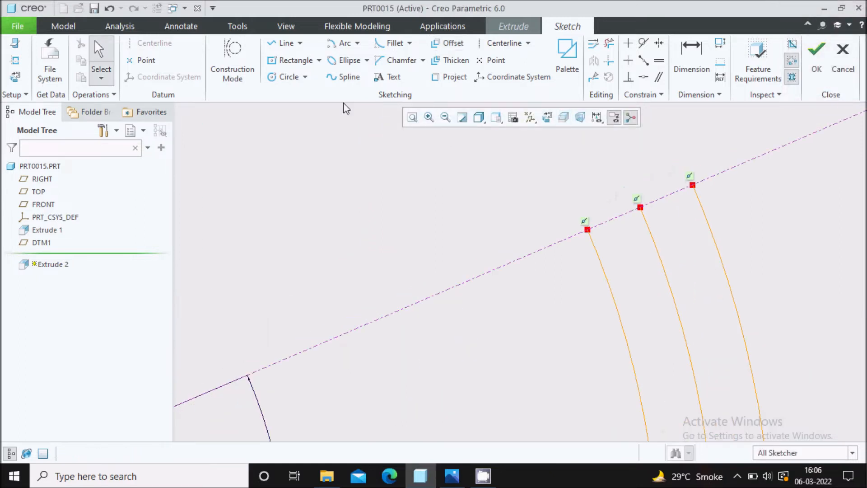
{"action": "left_click", "coordinate": [357, 43]}
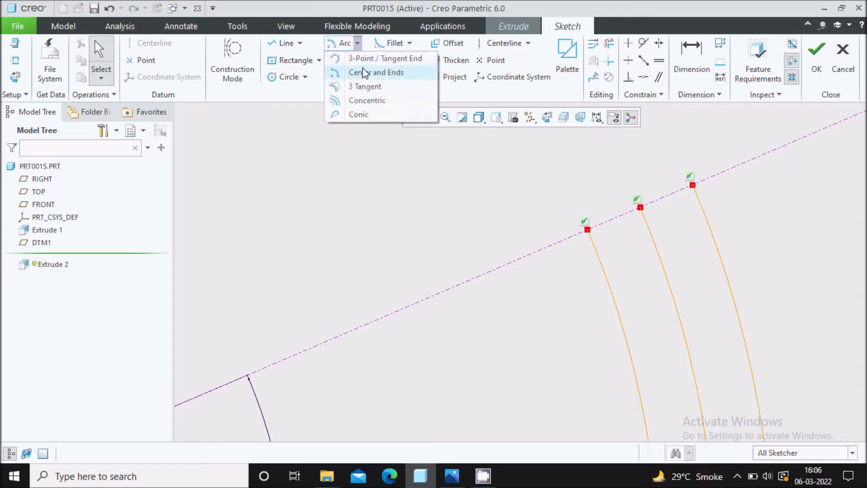
{"action": "left_click", "coordinate": [360, 72]}
{"action": "left_click", "coordinate": [641, 208]}
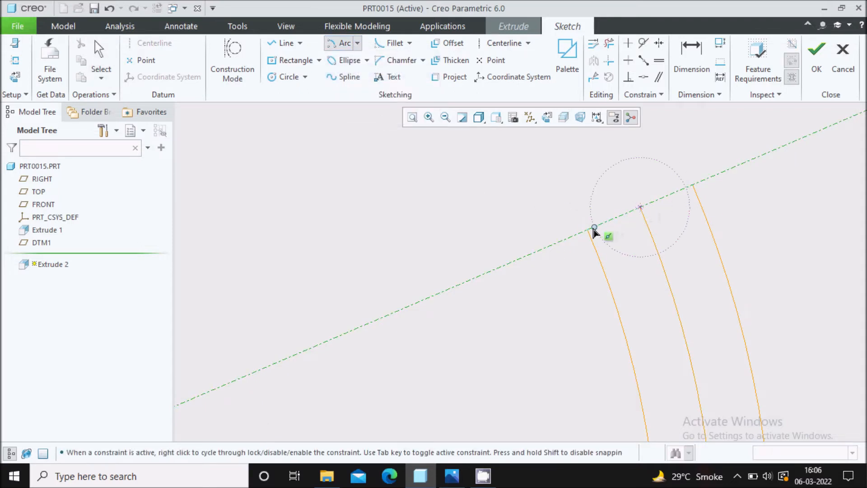
{"action": "left_click", "coordinate": [587, 229]}
{"action": "left_click", "coordinate": [692, 184]}
Close the slot's lower end with an arc about the middle arc's lower endpoint, joining the inner and outer offset arcs
{"action": "scroll", "coordinate": [555, 145], "scroll_direction": "down", "scroll_amount": 4}
{"action": "scroll", "coordinate": [618, 402], "scroll_direction": "up", "scroll_amount": 2}
{"action": "left_click", "coordinate": [619, 355]}
{"action": "left_click", "coordinate": [584, 350]}
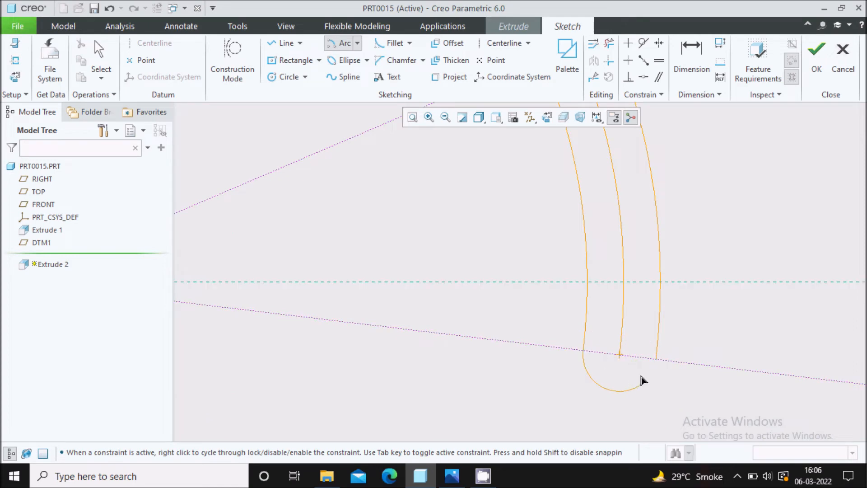
{"action": "left_click", "coordinate": [656, 359]}
{"action": "scroll", "coordinate": [679, 323], "scroll_direction": "down", "scroll_amount": 4}
{"action": "middle_click", "coordinate": [695, 245]}
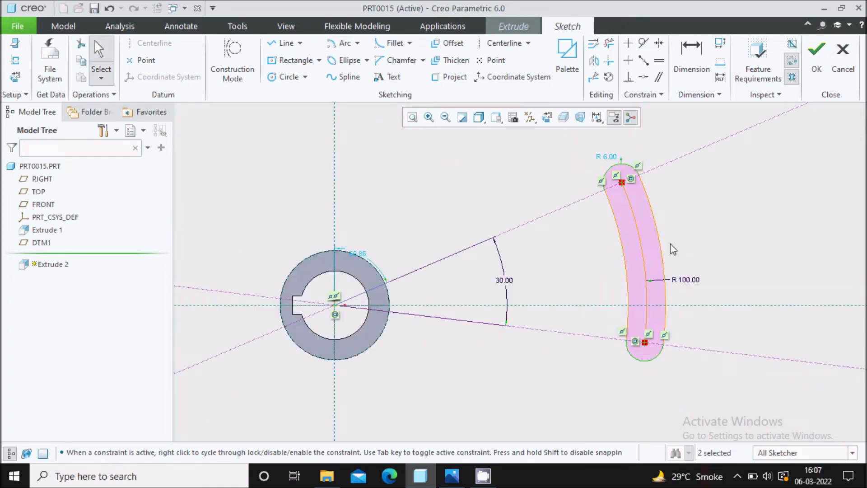
Convert the slot's middle arc to construction geometry
{"action": "left_click_drag", "start_coordinate": [644, 256], "coordinate": [645, 258]}
{"action": "left_click", "coordinate": [645, 257]}
{"action": "left_click", "coordinate": [681, 193]}
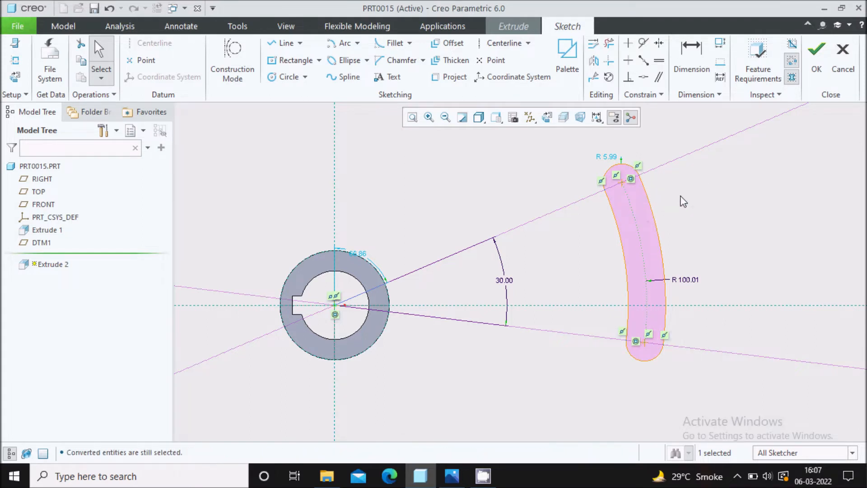
Set the construction arc's radius to 100 mm and lock that dimension
{"action": "scroll", "coordinate": [698, 199], "scroll_direction": "down", "scroll_amount": 3}
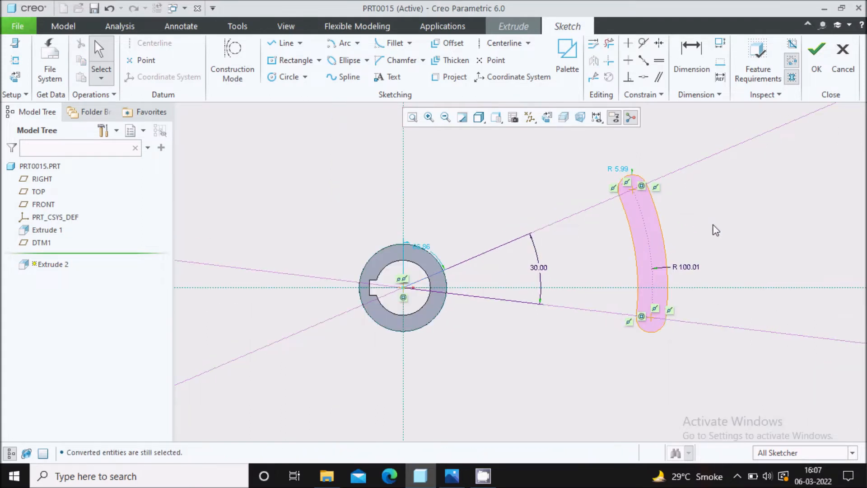
{"action": "scroll", "coordinate": [694, 288], "scroll_direction": "up", "scroll_amount": 3}
{"action": "double_click", "coordinate": [677, 258]}
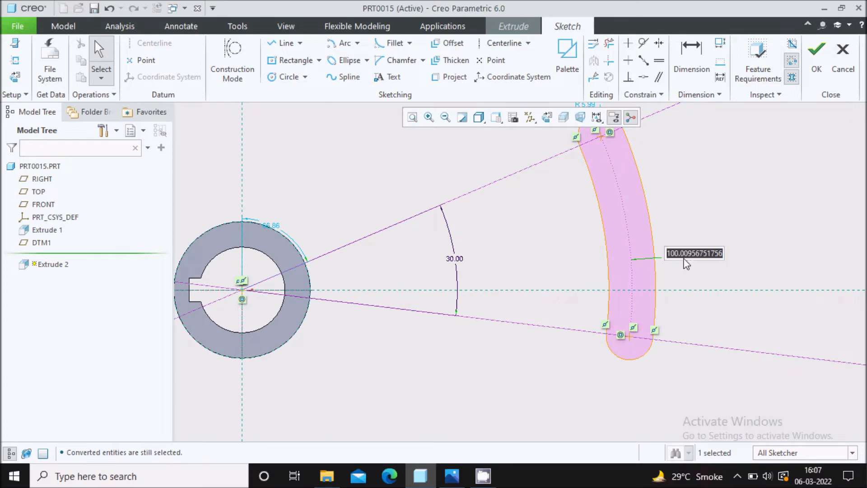
{"action": "type", "text": "100"}
{"action": "key", "text": "Return"}
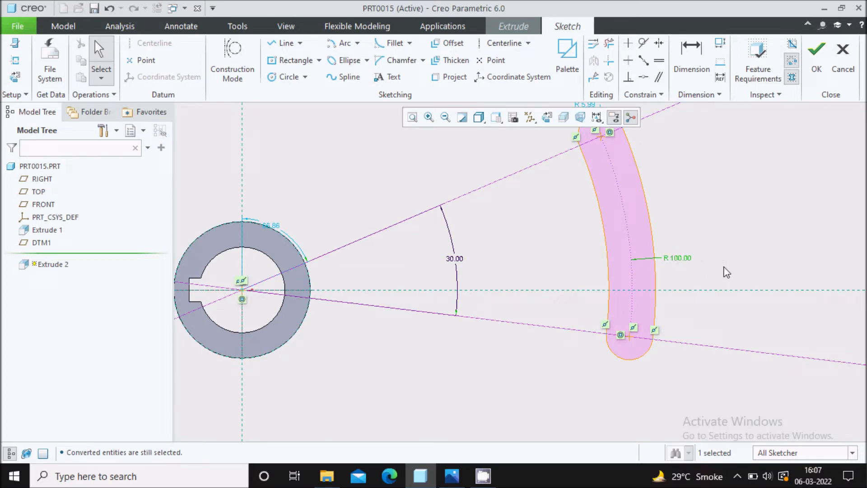
{"action": "left_click", "coordinate": [690, 273]}
{"action": "left_click", "coordinate": [682, 258]}
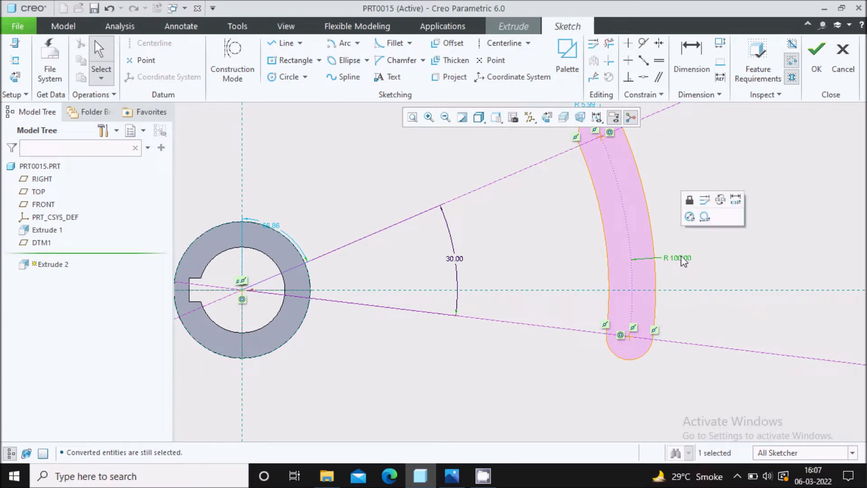
{"action": "left_click", "coordinate": [690, 202]}
{"action": "scroll", "coordinate": [689, 239], "scroll_direction": "up", "scroll_amount": 3}
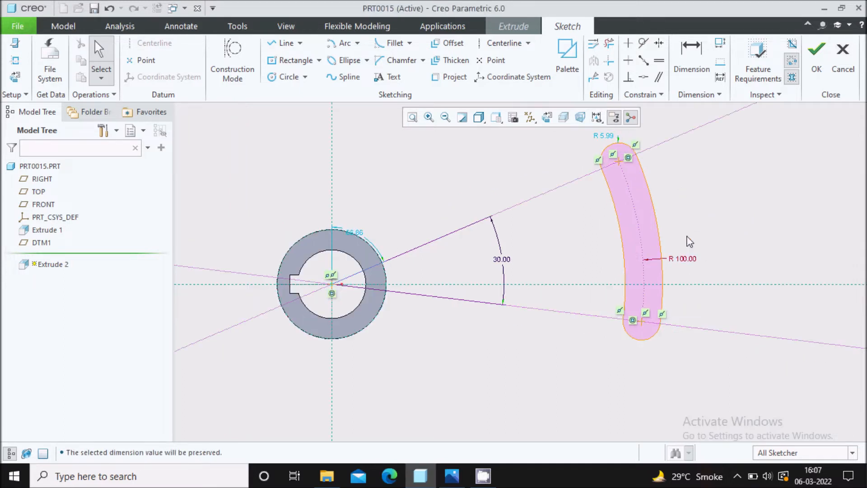
Set the slot's end radius to 6 mm and lock both it and the 30-degree angle between the centerlines
{"action": "scroll", "coordinate": [613, 153], "scroll_direction": "down", "scroll_amount": 4}
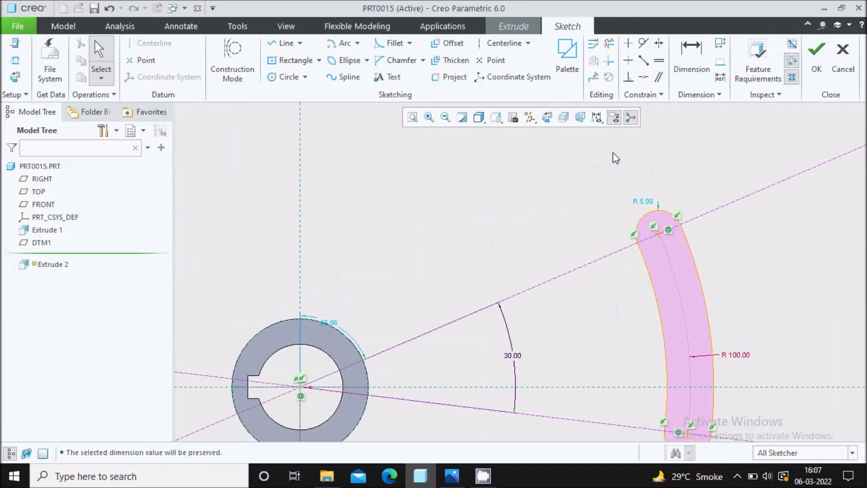
{"action": "double_click", "coordinate": [647, 198]}
{"action": "type", "text": "6"}
{"action": "key", "text": "Return"}
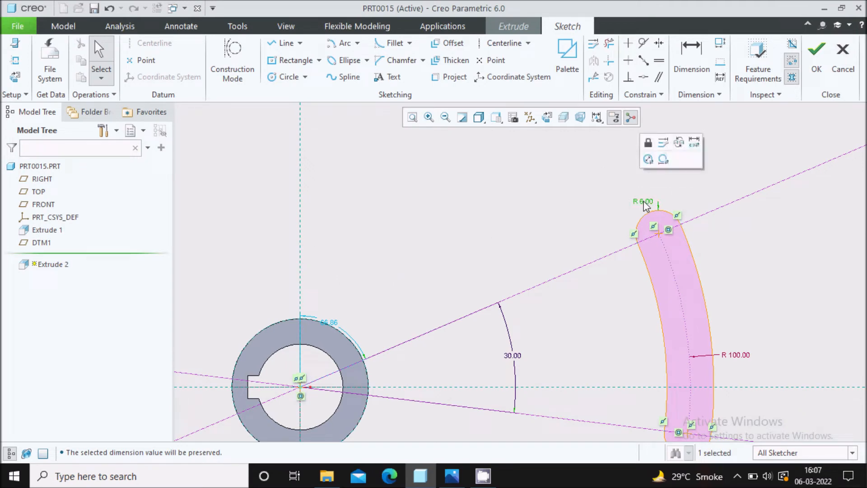
{"action": "left_click", "coordinate": [515, 197]}
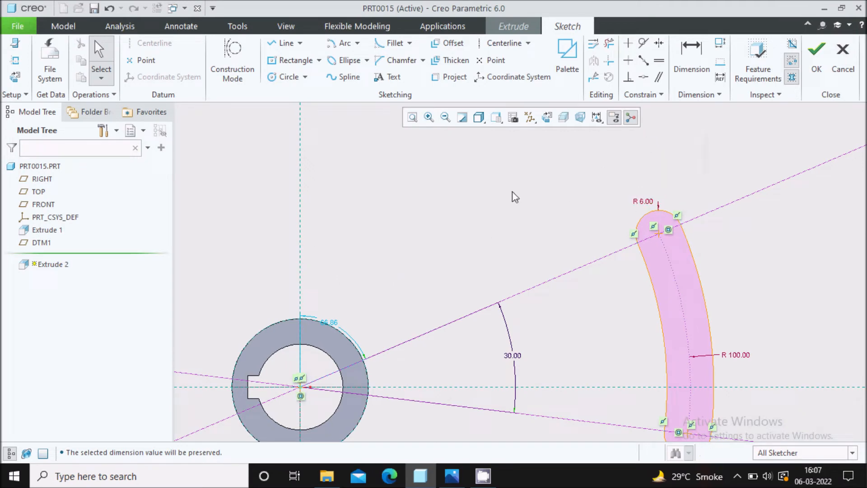
{"action": "left_click", "coordinate": [517, 356]}
{"action": "left_click", "coordinate": [522, 316]}
{"action": "scroll", "coordinate": [511, 201], "scroll_direction": "down", "scroll_amount": 3}
{"action": "scroll", "coordinate": [534, 245], "scroll_direction": "up", "scroll_amount": 2}
{"action": "scroll", "coordinate": [562, 261], "scroll_direction": "down", "scroll_amount": 2}
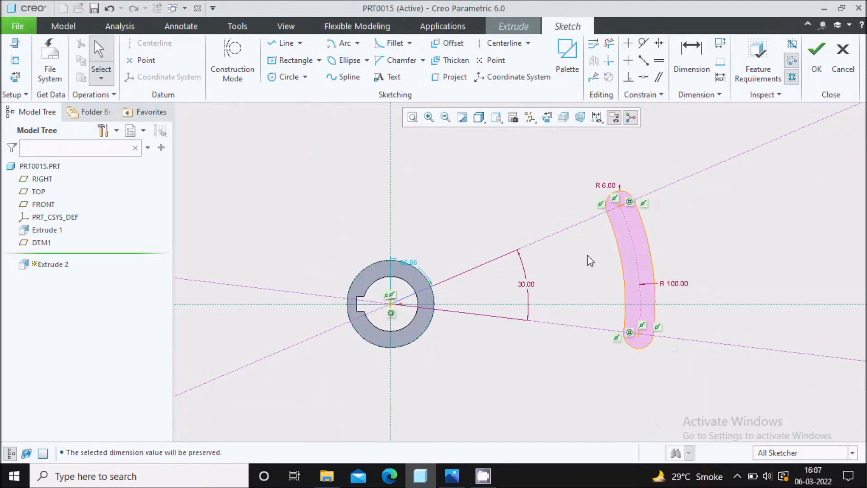
Offset the complete slot loop outward by 6 mm to form the outer boundary around it
{"action": "left_click", "coordinate": [448, 42]}
{"action": "left_click", "coordinate": [803, 61]}
{"action": "scroll", "coordinate": [692, 225], "scroll_direction": "up", "scroll_amount": 1}
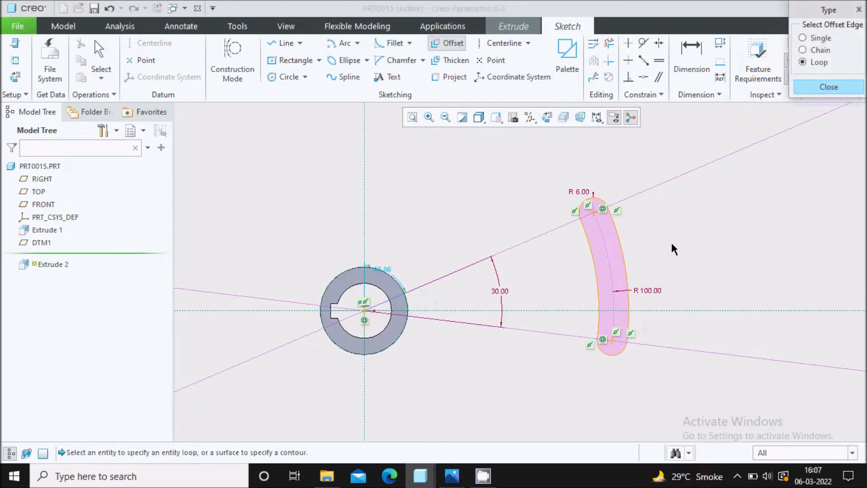
{"action": "left_click", "coordinate": [626, 266]}
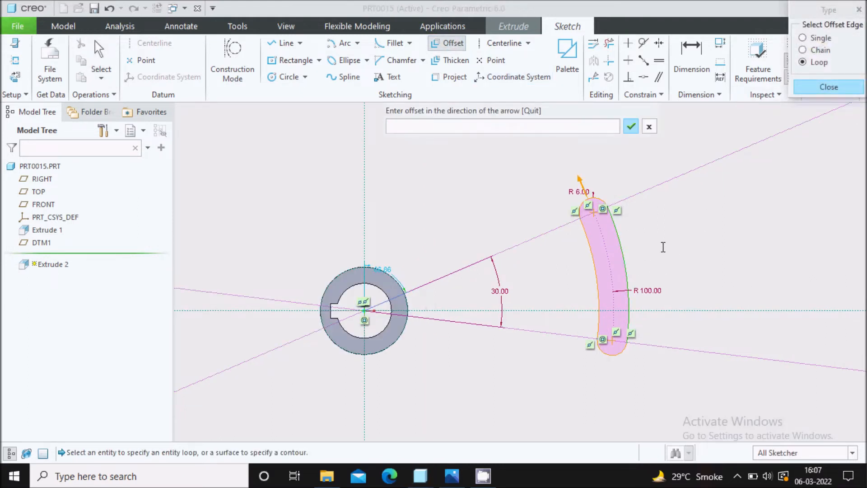
{"action": "key", "text": "Return"}
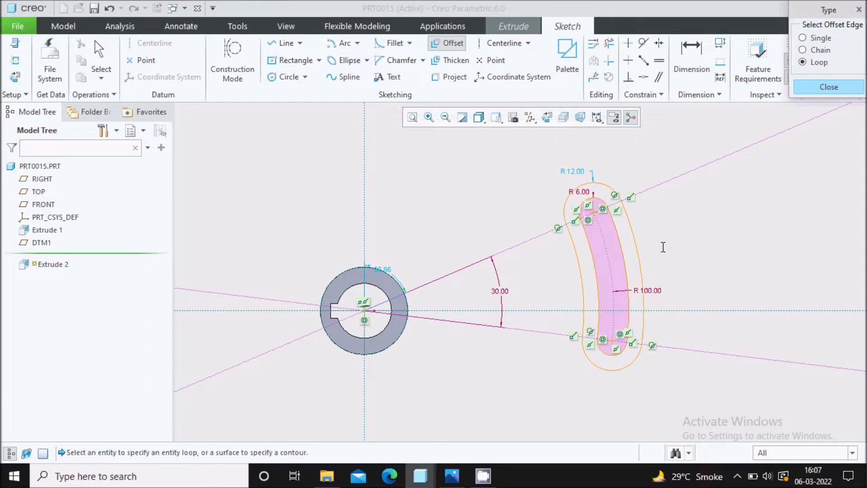
{"action": "middle_click", "coordinate": [608, 194]}
Check the outer end radius against the reference drawing and set it to 12 mm
{"action": "scroll", "coordinate": [587, 170], "scroll_direction": "down", "scroll_amount": 2}
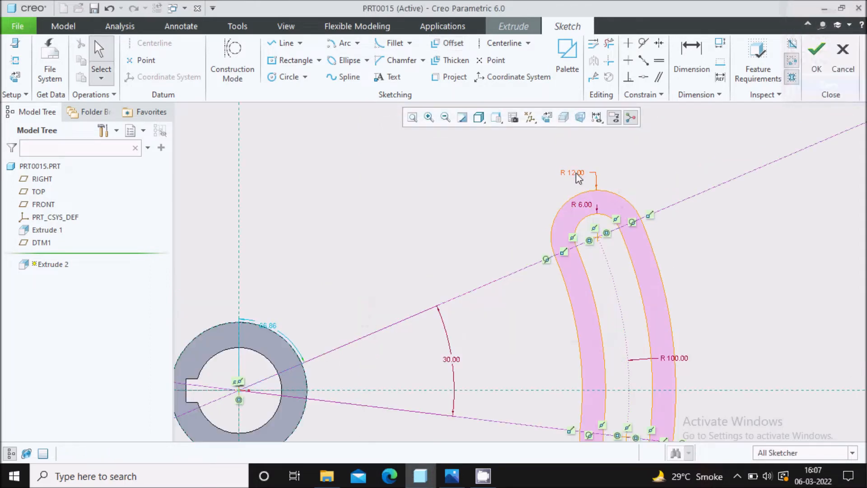
{"action": "left_click", "coordinate": [465, 472]}
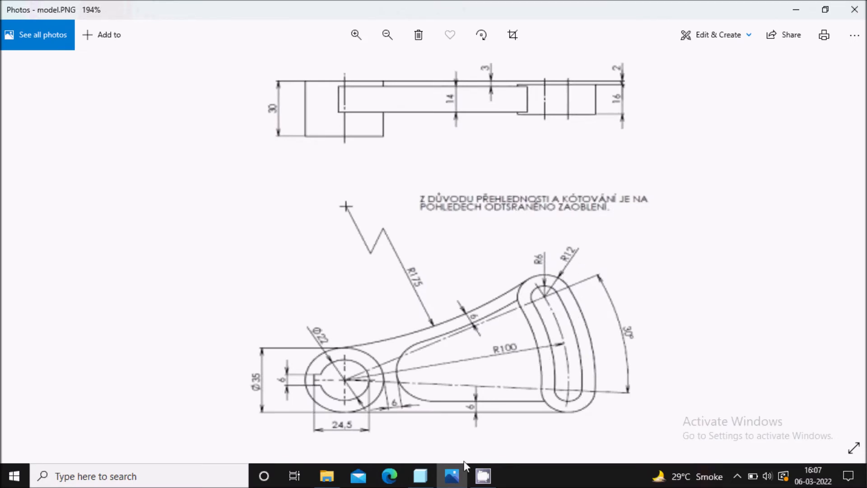
{"action": "left_click", "coordinate": [465, 472]}
{"action": "left_click", "coordinate": [580, 165]}
{"action": "double_click", "coordinate": [580, 165]}
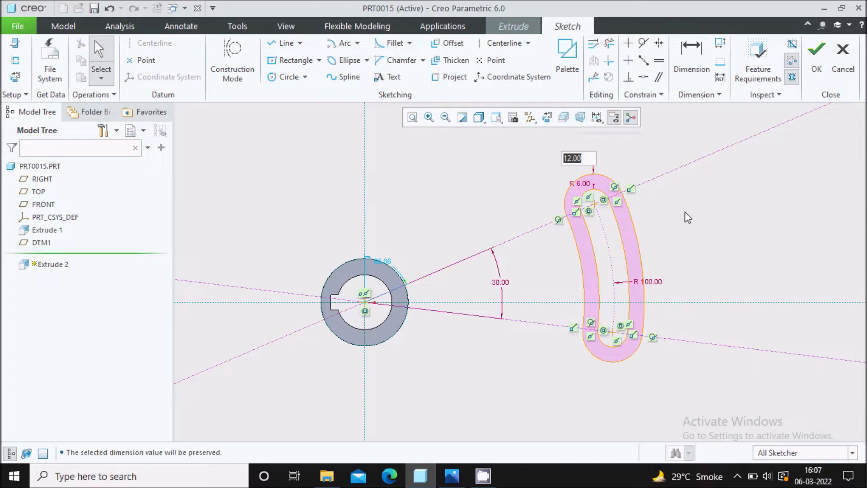
{"action": "key", "text": "Return"}
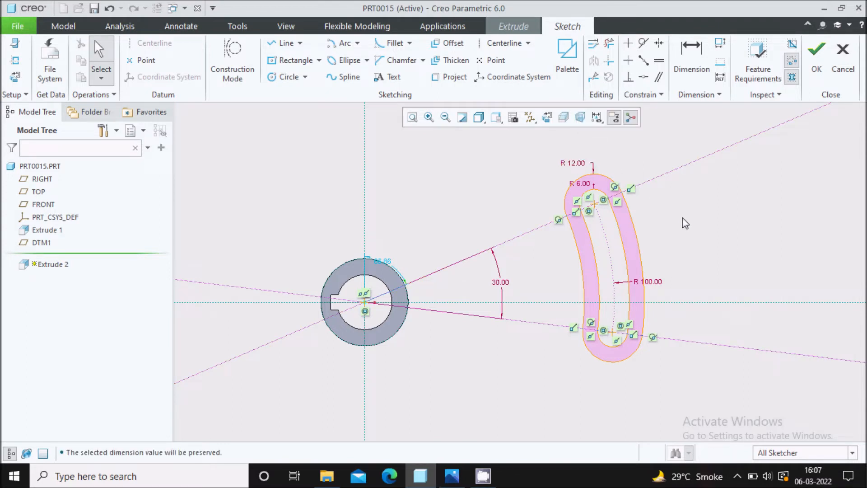
Draw a horizontal centerline through the lowest point of the hub's outer circle
{"action": "left_click", "coordinate": [508, 44]}
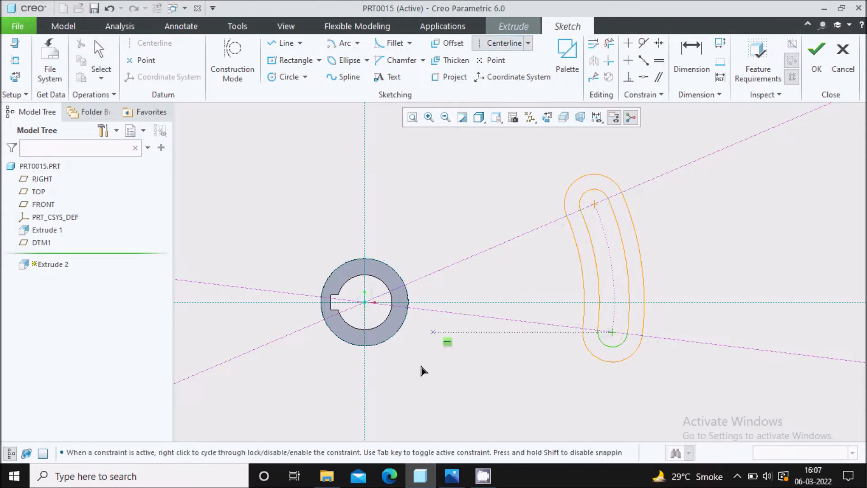
{"action": "left_click", "coordinate": [367, 345]}
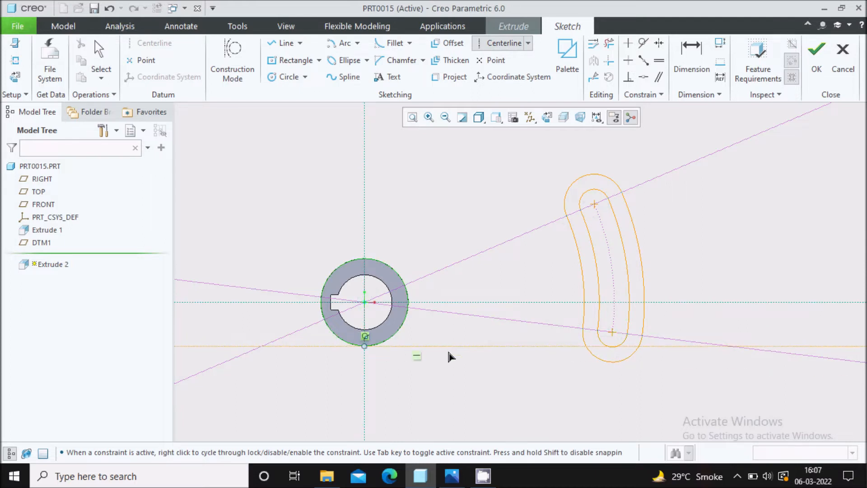
{"action": "middle_click", "coordinate": [491, 352]}
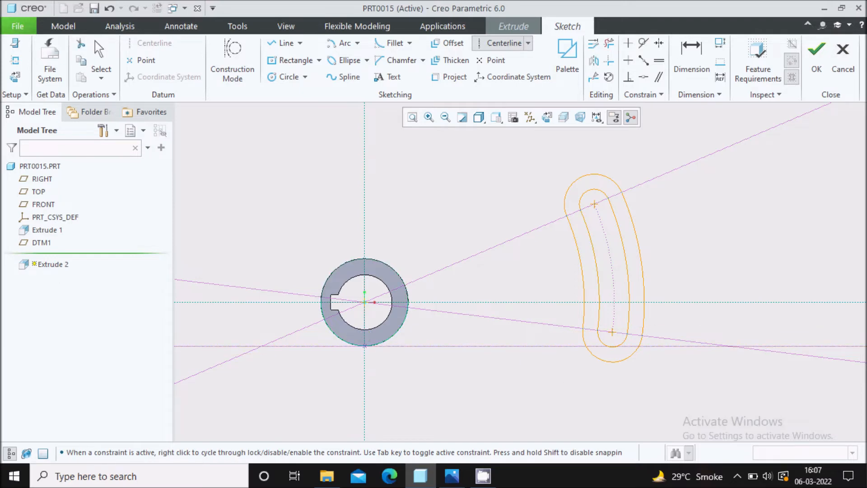
Make the outer boundary's lower end arc tangent to the horizontal centerline below the hub, as in the reference drawing
{"action": "left_click", "coordinate": [615, 362]}
{"action": "scroll", "coordinate": [622, 352], "scroll_direction": "up", "scroll_amount": 3}
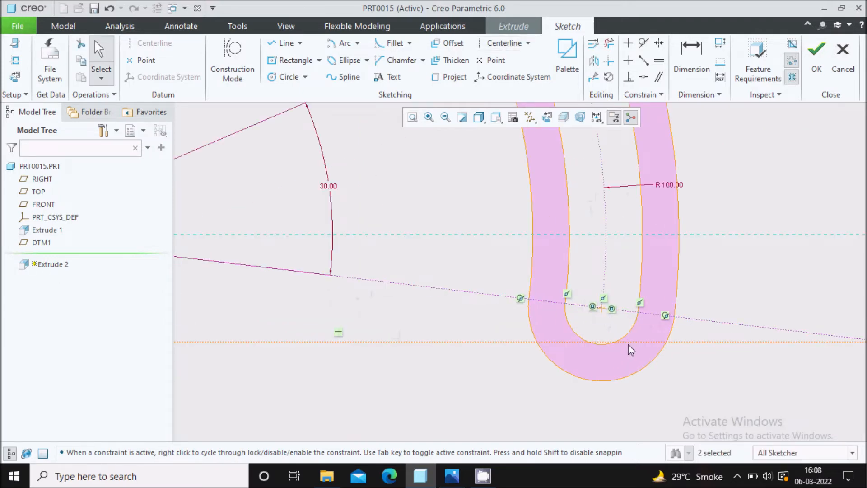
{"action": "scroll", "coordinate": [630, 343], "scroll_direction": "up", "scroll_amount": 1}
{"action": "scroll", "coordinate": [676, 316], "scroll_direction": "down", "scroll_amount": 3}
{"action": "scroll", "coordinate": [423, 331], "scroll_direction": "up", "scroll_amount": 1}
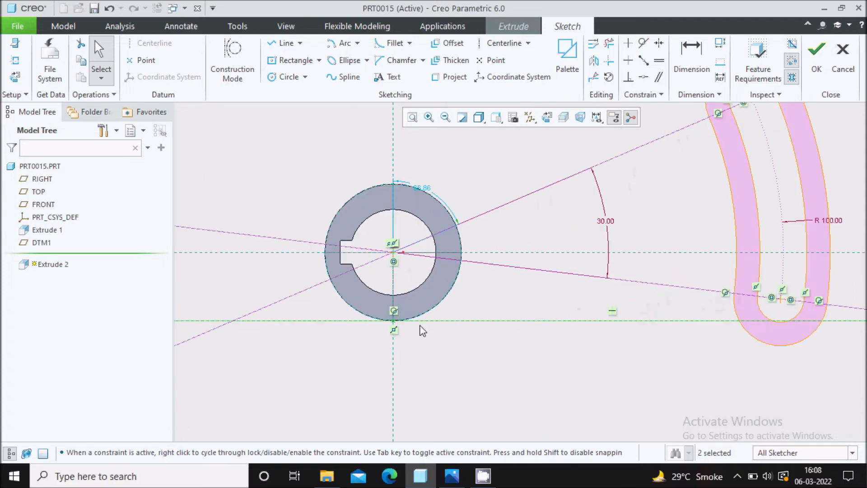
{"action": "scroll", "coordinate": [403, 332], "scroll_direction": "down", "scroll_amount": 2}
{"action": "scroll", "coordinate": [576, 331], "scroll_direction": "up", "scroll_amount": 3}
{"action": "left_click", "coordinate": [453, 478]}
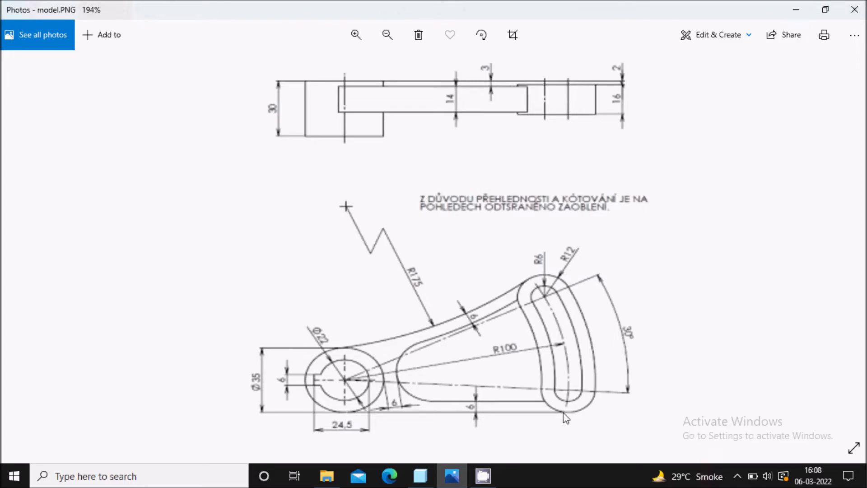
{"action": "left_click", "coordinate": [452, 475]}
{"action": "left_click", "coordinate": [643, 43]}
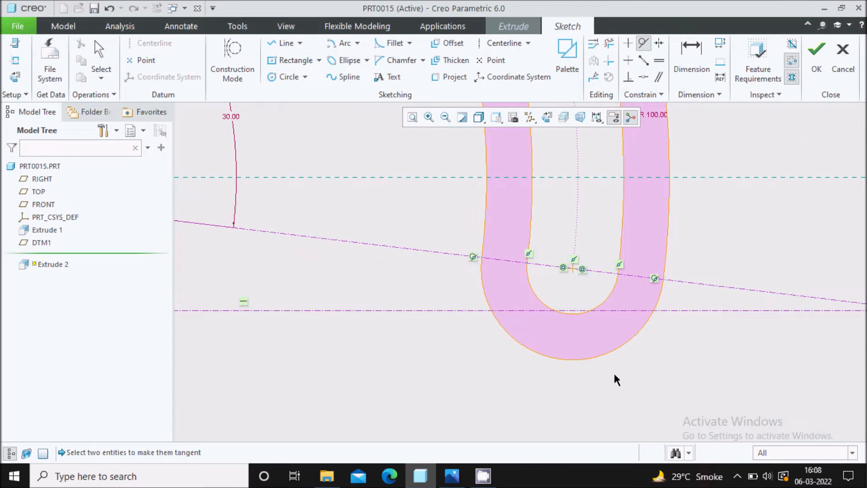
{"action": "left_click", "coordinate": [584, 358]}
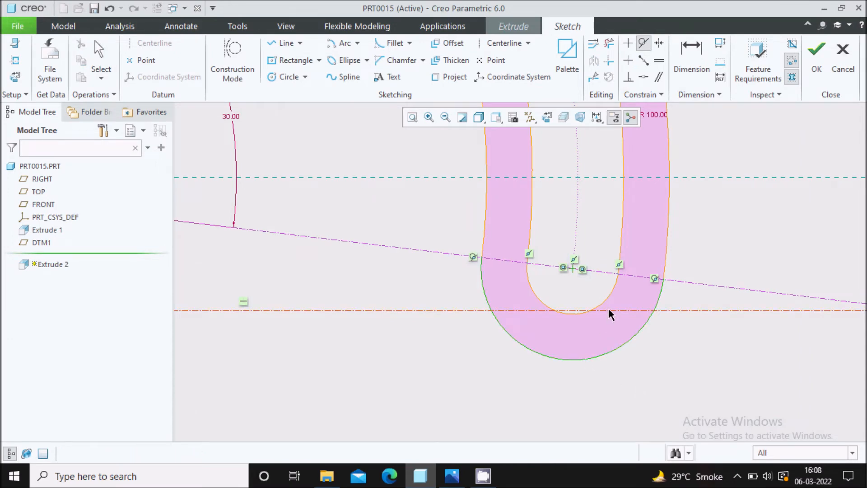
{"action": "left_click", "coordinate": [608, 308]}
{"action": "scroll", "coordinate": [632, 335], "scroll_direction": "down", "scroll_amount": 5}
{"action": "middle_click", "coordinate": [669, 284]}
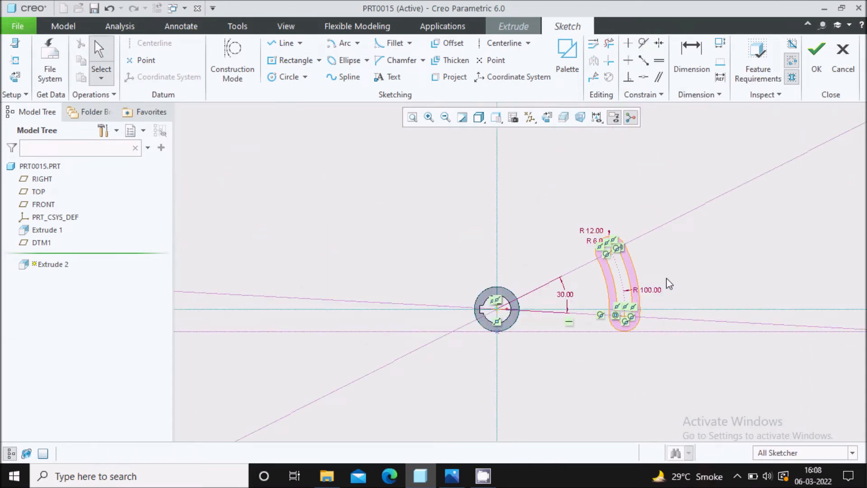
Accept the finished slot sketch as the section of the extrusion
{"action": "middle_click_drag", "start_coordinate": [526, 317], "coordinate": [479, 319]}
{"action": "scroll", "coordinate": [555, 335], "scroll_direction": "up", "scroll_amount": 3}
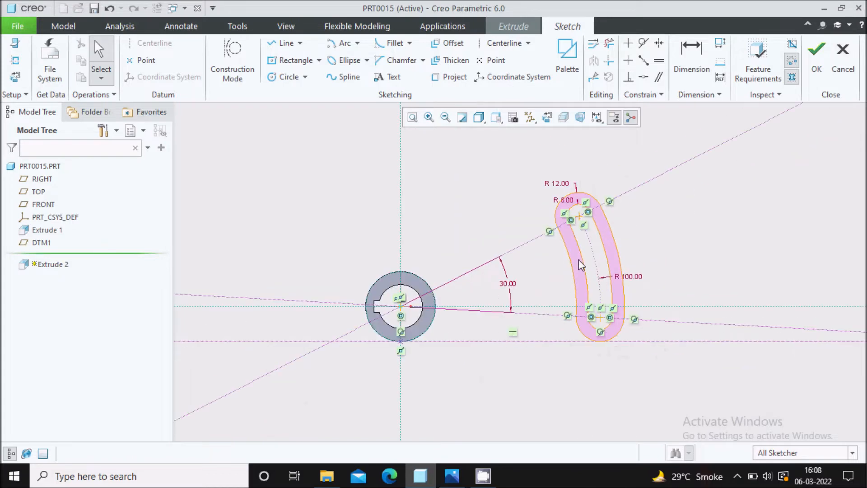
{"action": "scroll", "coordinate": [587, 262], "scroll_direction": "down", "scroll_amount": 2}
{"action": "scroll", "coordinate": [636, 242], "scroll_direction": "up", "scroll_amount": 4}
{"action": "scroll", "coordinate": [799, 135], "scroll_direction": "down", "scroll_amount": 2}
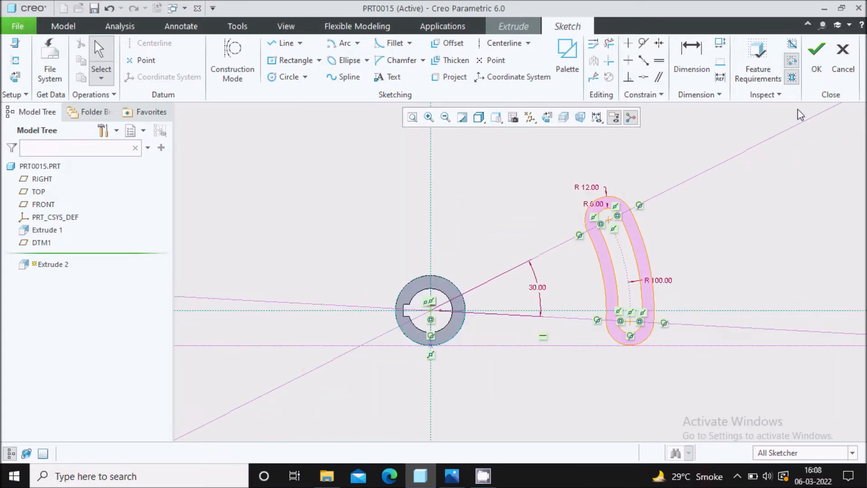
{"action": "left_click", "coordinate": [817, 50]}
{"action": "mouse_move", "coordinate": [662, 228]}
{"action": "middle_mouse_down"}
{"action": "mouse_move", "coordinate": [684, 212]}
{"action": "mouse_move", "coordinate": [688, 221]}
{"action": "middle_mouse_up"}
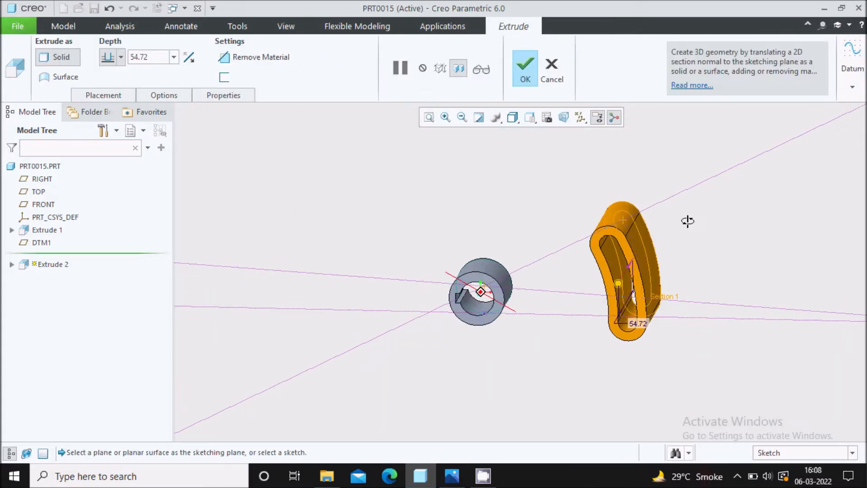
Extrude the slotted section as a solid to the 16 mm depth given in the reference drawing
{"action": "double_click", "coordinate": [146, 56]}
{"action": "left_click", "coordinate": [452, 476]}
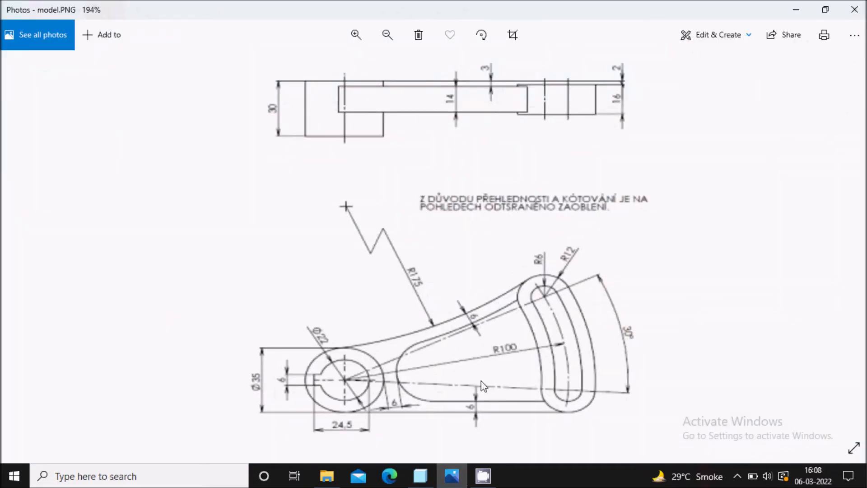
{"action": "left_click", "coordinate": [452, 475]}
{"action": "type", "text": "16"}
{"action": "key", "text": "Return"}
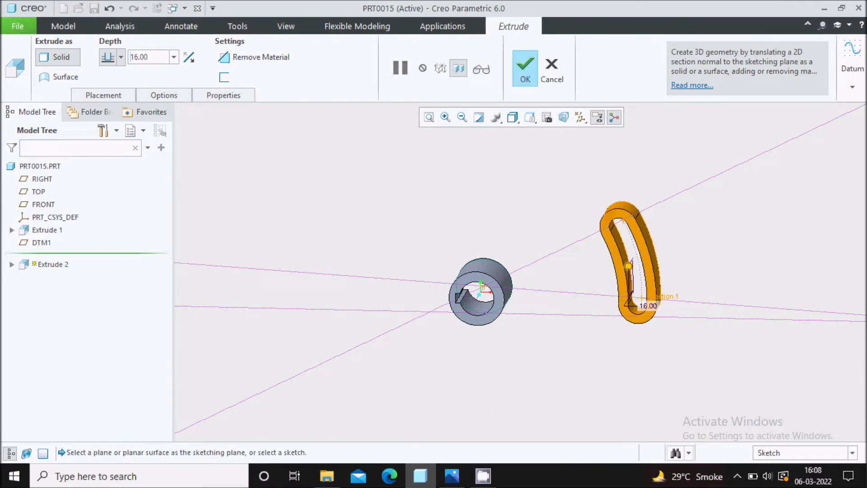
{"action": "left_click", "coordinate": [528, 70]}
Turn on the display of datum planes in the model
{"action": "middle_click_drag", "start_coordinate": [430, 252], "coordinate": [514, 246]}
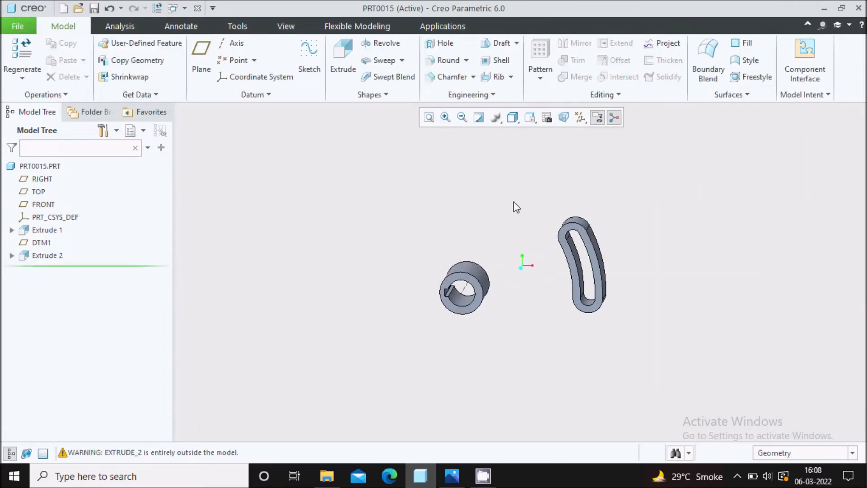
{"action": "scroll", "coordinate": [507, 187], "scroll_direction": "down", "scroll_amount": 1}
{"action": "scroll", "coordinate": [509, 187], "scroll_direction": "up", "scroll_amount": 1}
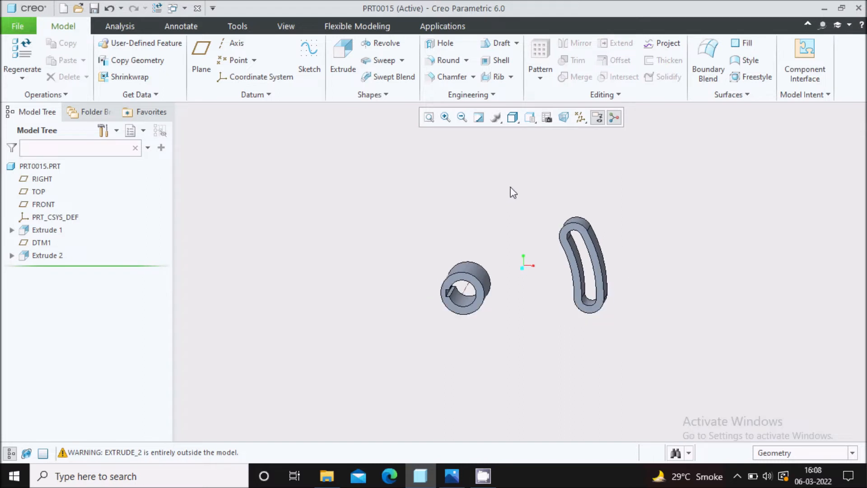
{"action": "left_click", "coordinate": [580, 117]}
{"action": "left_click", "coordinate": [600, 190]}
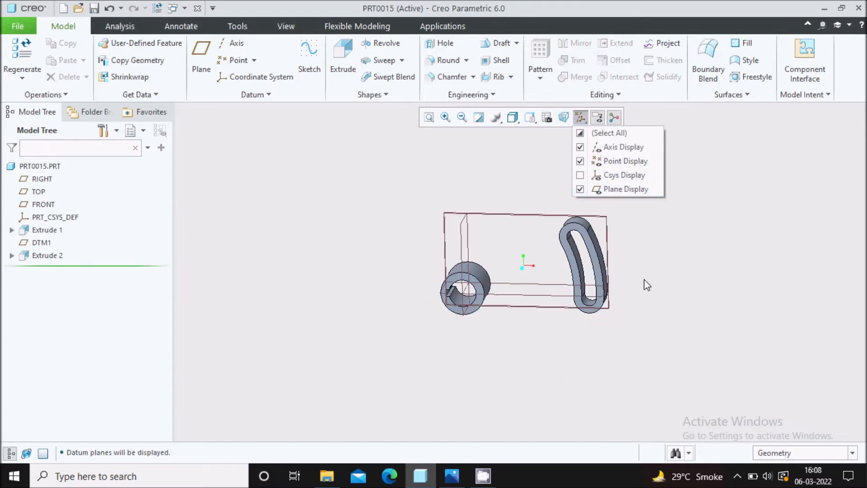
{"action": "scroll", "coordinate": [655, 235], "scroll_direction": "down", "scroll_amount": 1}
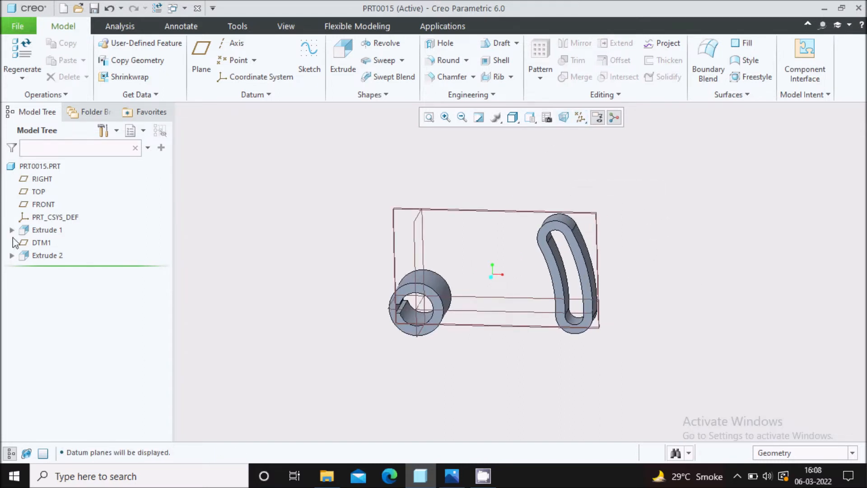
Hide the datum plane DTM1
{"action": "left_click", "coordinate": [42, 243]}
{"action": "left_click", "coordinate": [79, 202]}
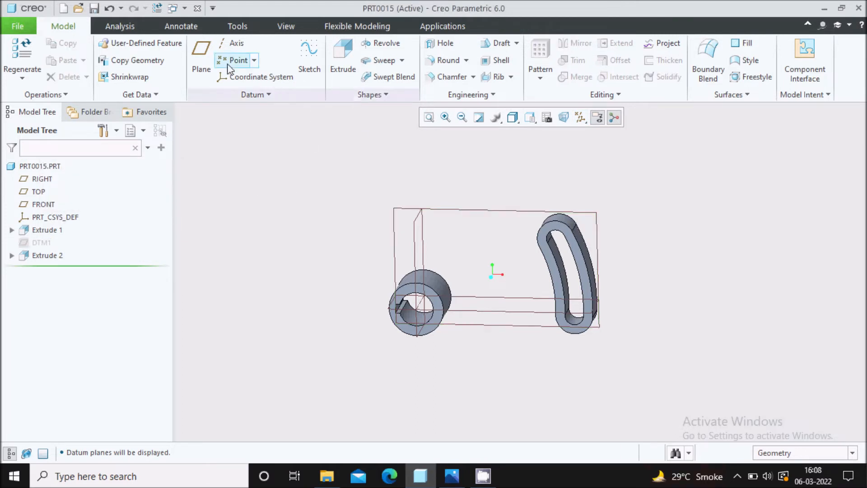
Create a datum plane offset 3 mm from the hub's rear end face, towards the inside of the hub
{"action": "left_click", "coordinate": [209, 69]}
{"action": "middle_click_drag", "start_coordinate": [466, 205], "coordinate": [422, 252]}
{"action": "scroll", "coordinate": [421, 252], "scroll_direction": "up", "scroll_amount": 6}
{"action": "left_click", "coordinate": [523, 237]}
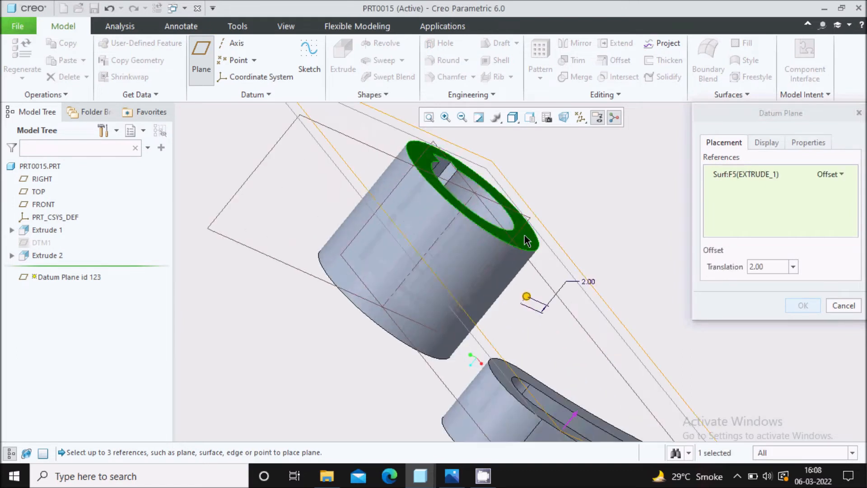
{"action": "scroll", "coordinate": [506, 285], "scroll_direction": "down", "scroll_amount": 3}
{"action": "mouse_move", "coordinate": [513, 289]}
{"action": "middle_mouse_down"}
{"action": "mouse_move", "coordinate": [601, 235]}
{"action": "mouse_move", "coordinate": [515, 292]}
{"action": "middle_mouse_up"}
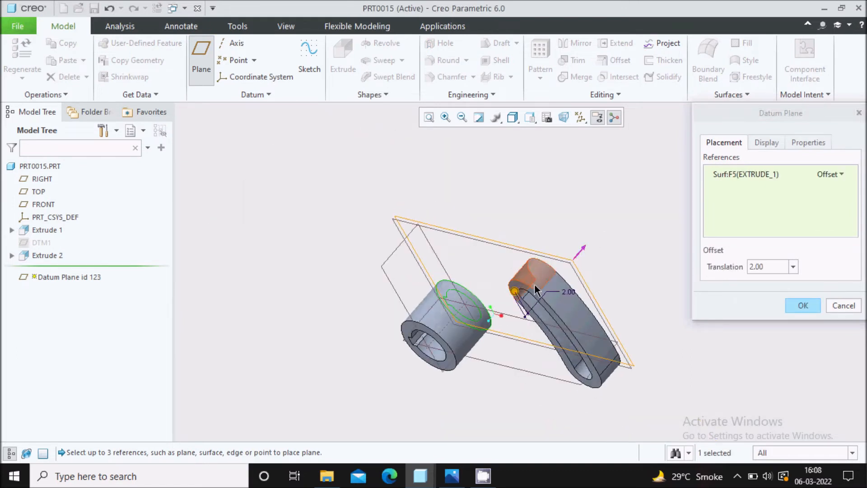
{"action": "left_click_drag", "start_coordinate": [515, 292], "coordinate": [483, 352]}
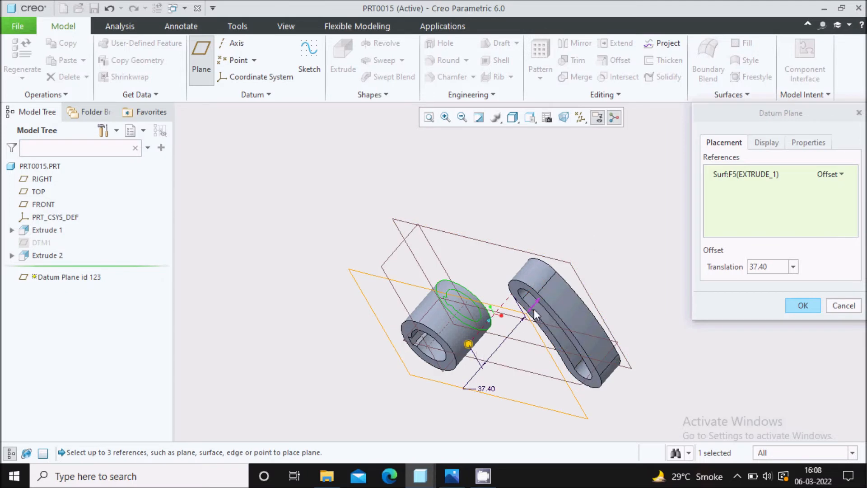
{"action": "left_click", "coordinate": [776, 266]}
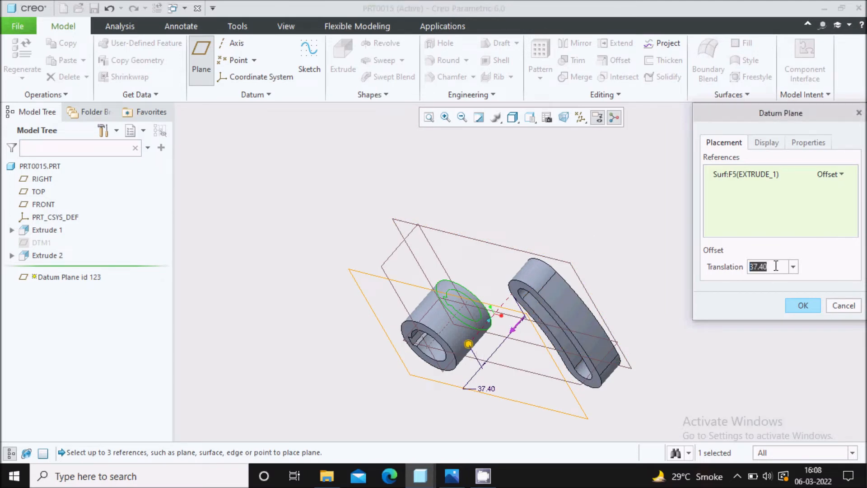
{"action": "type", "text": "3"}
{"action": "key", "text": "Return"}
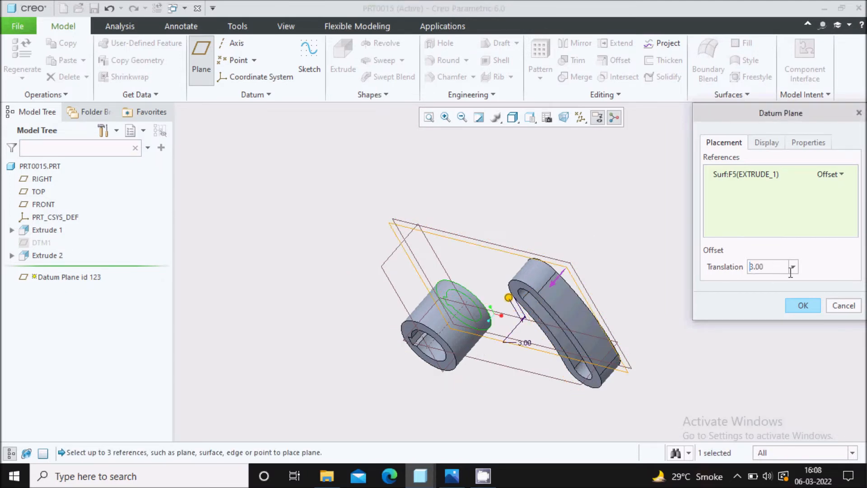
{"action": "left_click", "coordinate": [800, 305]}
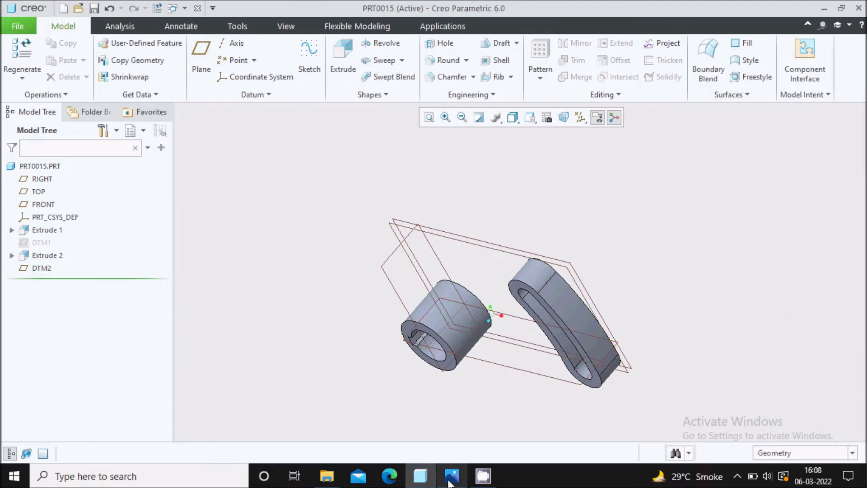
Check the web's position in the reference drawing, start an extrusion sketch on datum plane DTM2 and face the sketch plane
{"action": "left_click", "coordinate": [450, 479]}
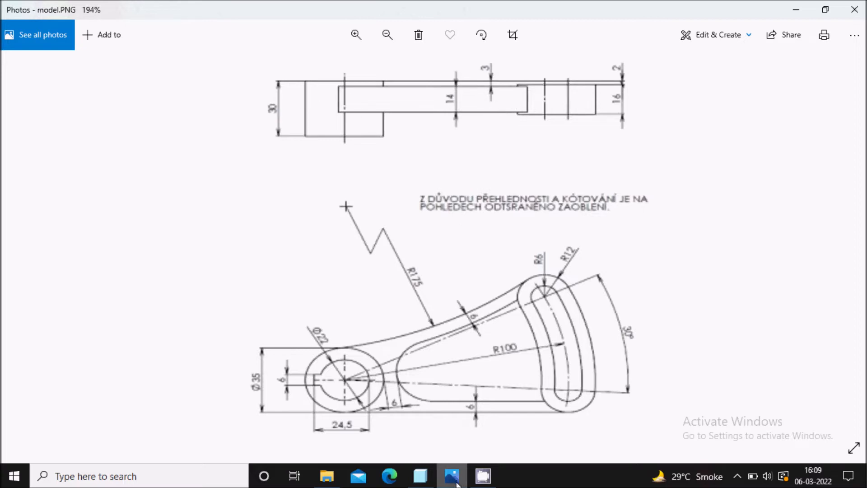
{"action": "key", "text": "alt+Tab"}
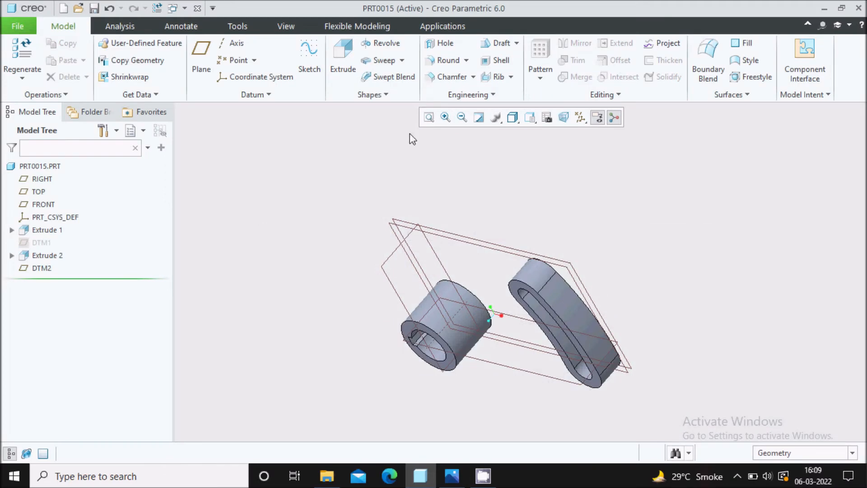
{"action": "left_click", "coordinate": [342, 57]}
{"action": "scroll", "coordinate": [397, 228], "scroll_direction": "up", "scroll_amount": 1}
{"action": "scroll", "coordinate": [389, 227], "scroll_direction": "up", "scroll_amount": 1}
{"action": "left_click", "coordinate": [394, 224]}
{"action": "left_click", "coordinate": [547, 118]}
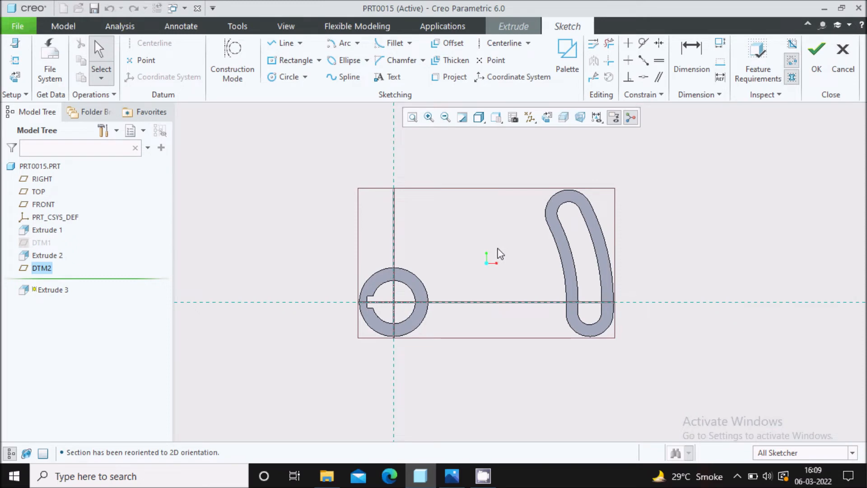
Add the hub's outer circle and the slotted end's inner and outer end arcs as sketch references
{"action": "scroll", "coordinate": [487, 253], "scroll_direction": "up", "scroll_amount": 2}
{"action": "left_click", "coordinate": [14, 62]}
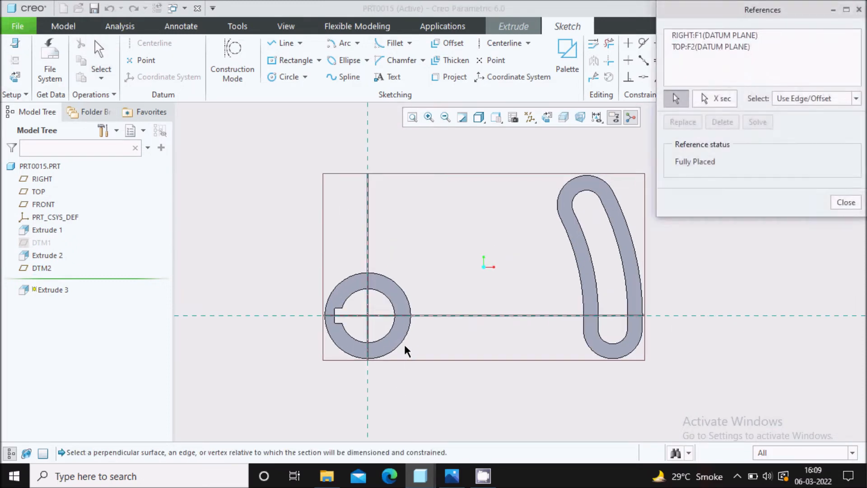
{"action": "left_click", "coordinate": [405, 348]}
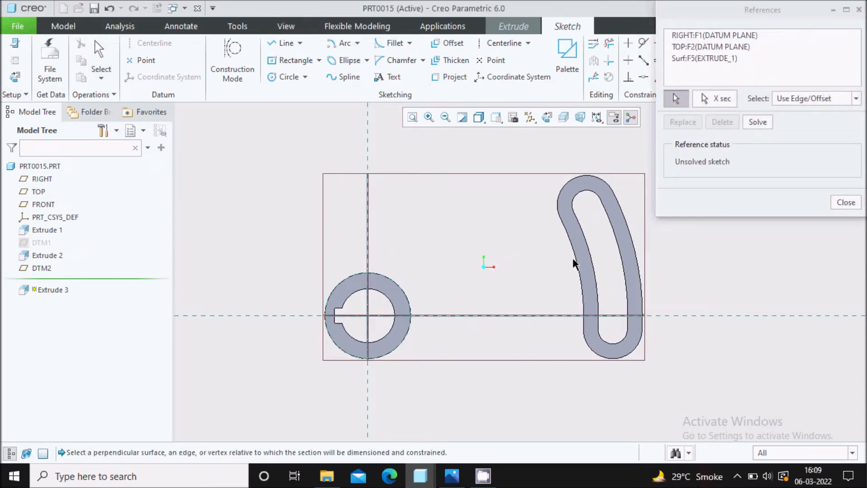
{"action": "left_click", "coordinate": [571, 177]}
{"action": "left_click", "coordinate": [579, 192]}
{"action": "left_click", "coordinate": [607, 357]}
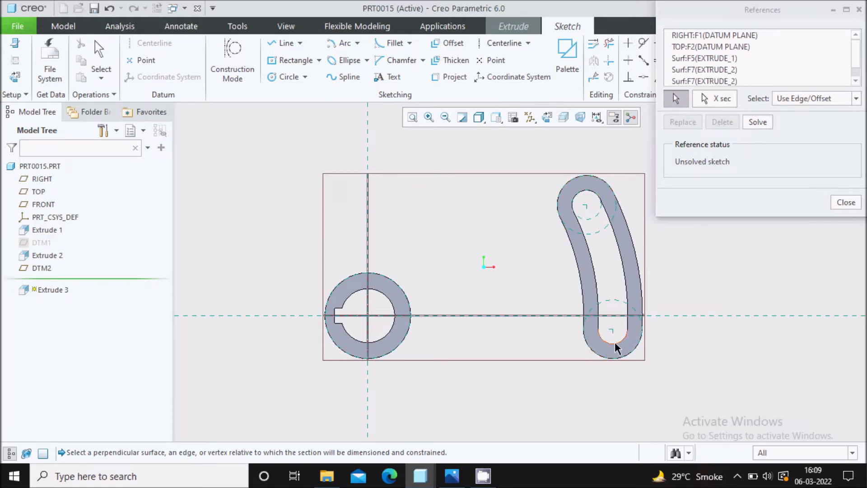
{"action": "left_click", "coordinate": [844, 202]}
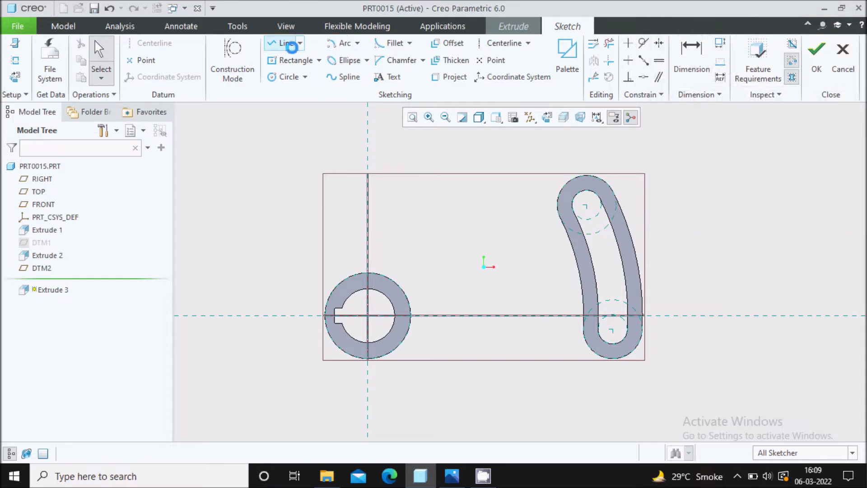
Sketch a horizontal line from the hub's lowest point to the slotted end's lowest point, and turn off datum plane display
{"action": "left_click", "coordinate": [284, 43]}
{"action": "scroll", "coordinate": [372, 366], "scroll_direction": "down", "scroll_amount": 3}
{"action": "left_click", "coordinate": [363, 352]}
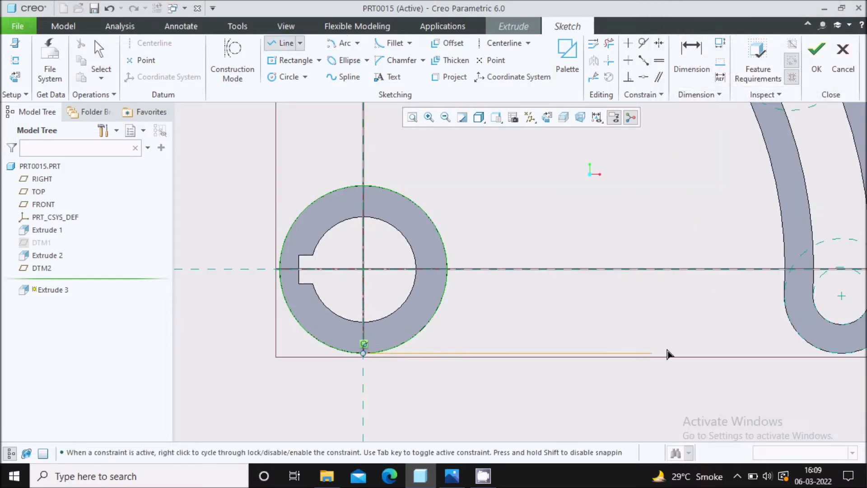
{"action": "left_click", "coordinate": [841, 354]}
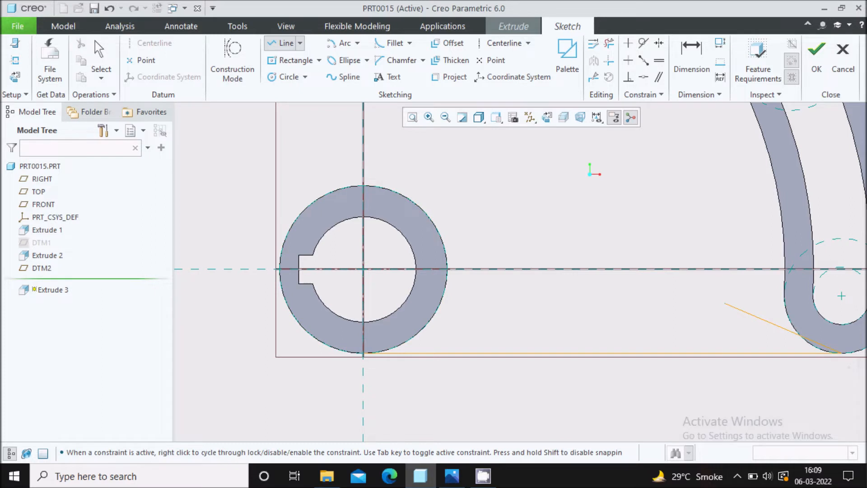
{"action": "middle_click", "coordinate": [682, 321]}
{"action": "scroll", "coordinate": [641, 321], "scroll_direction": "up", "scroll_amount": 3}
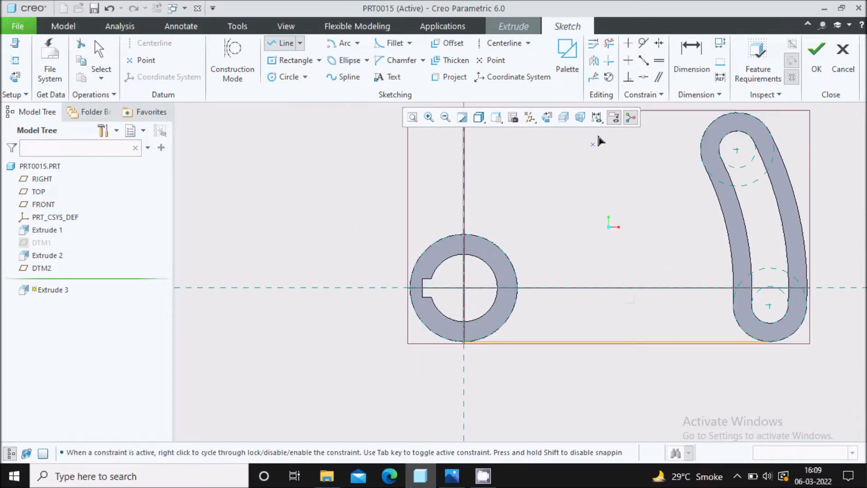
{"action": "left_click", "coordinate": [530, 117]}
{"action": "left_click", "coordinate": [574, 188]}
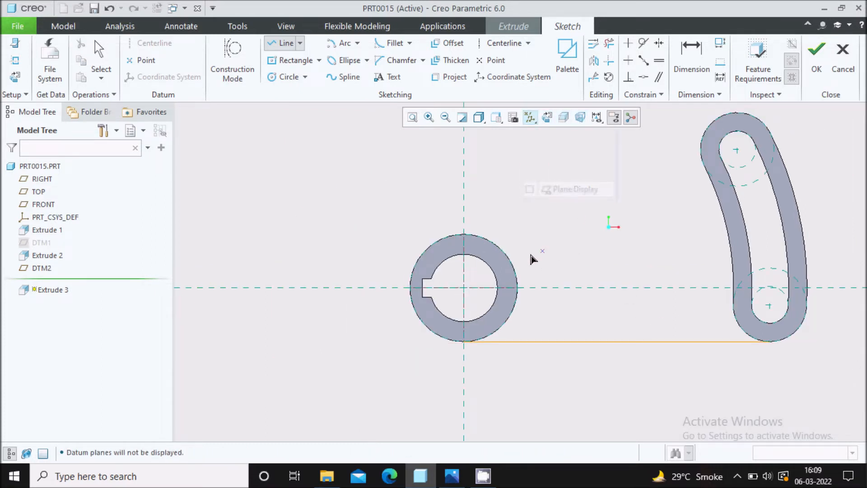
Sketch a three-point arc sagging downward between the hub's upper outer edge and the slotted end's upper outer arc
{"action": "scroll", "coordinate": [564, 214], "scroll_direction": "up", "scroll_amount": 1}
{"action": "left_click", "coordinate": [357, 43]}
{"action": "left_click", "coordinate": [363, 59]}
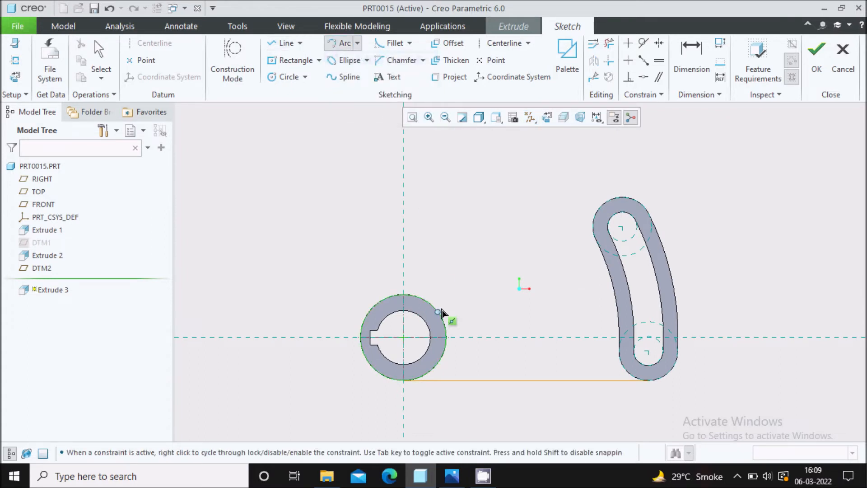
{"action": "left_click", "coordinate": [596, 211]}
{"action": "left_click", "coordinate": [418, 296]}
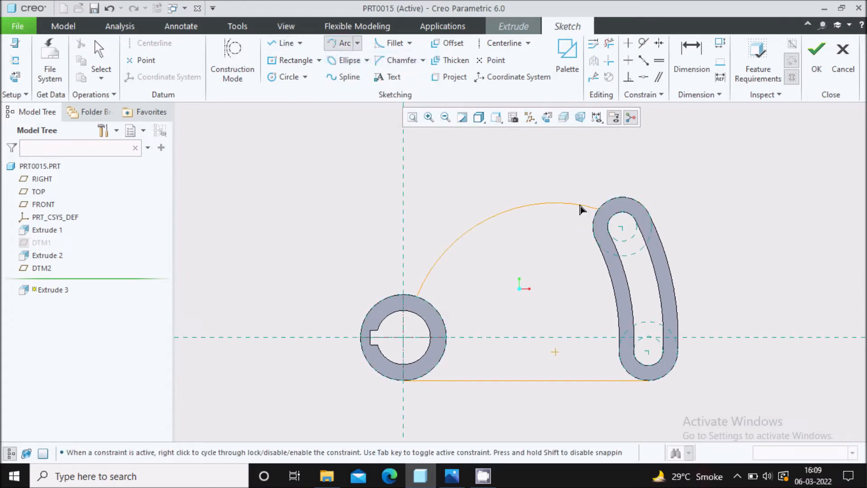
{"action": "left_click", "coordinate": [562, 236]}
{"action": "middle_click", "coordinate": [562, 236]}
{"action": "scroll", "coordinate": [475, 272], "scroll_direction": "up", "scroll_amount": 3}
Make the upper arc tangent to both the hub's outer circle and the slotted end's upper outer arc
{"action": "left_click", "coordinate": [644, 43]}
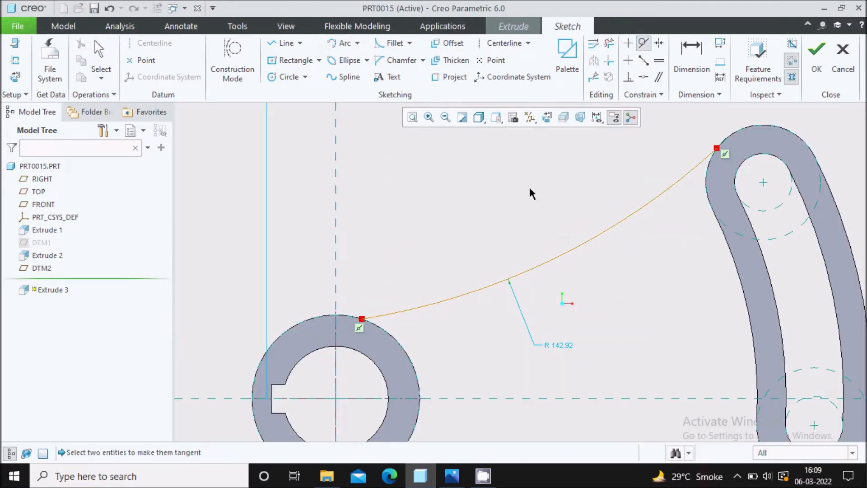
{"action": "left_click", "coordinate": [399, 345]}
{"action": "left_click", "coordinate": [400, 310]}
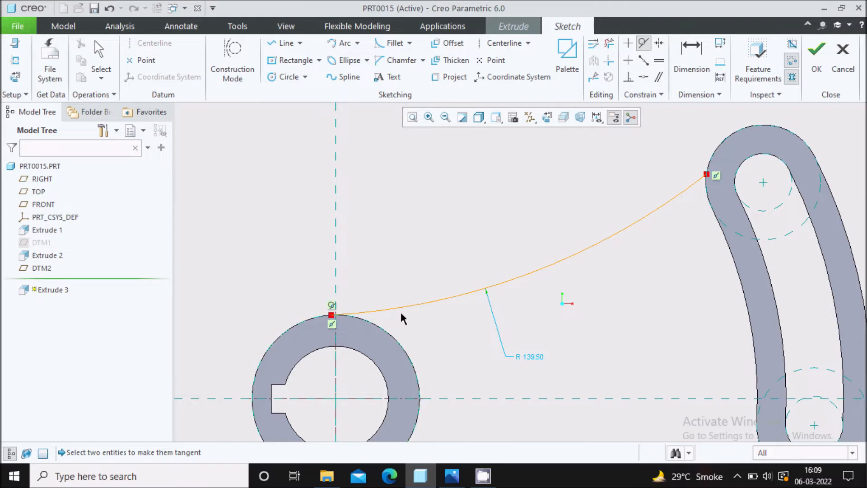
{"action": "left_click", "coordinate": [710, 211]}
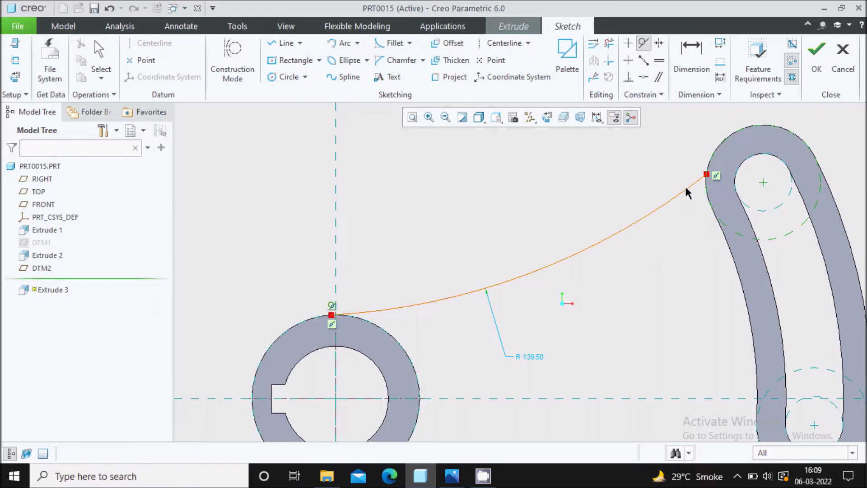
{"action": "left_click", "coordinate": [685, 186]}
{"action": "middle_click", "coordinate": [549, 147]}
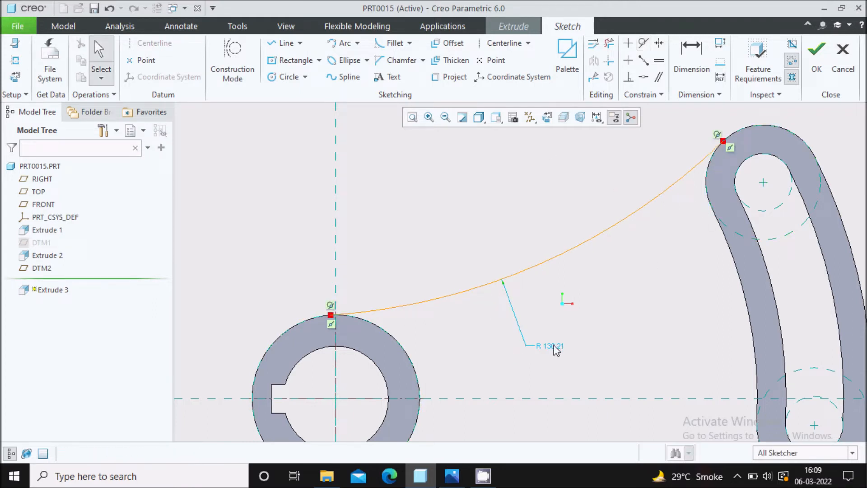
Set the upper arc's radius to 175 mm
{"action": "double_click", "coordinate": [554, 346]}
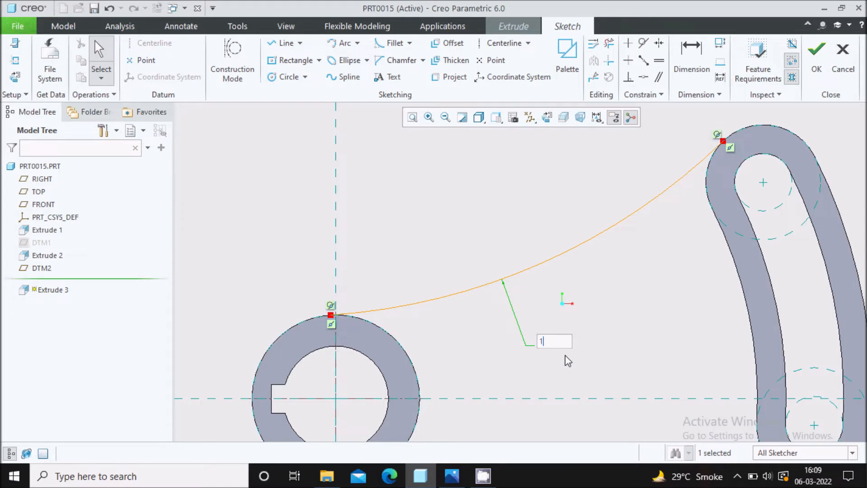
{"action": "type", "text": "175"}
{"action": "key", "text": "Return"}
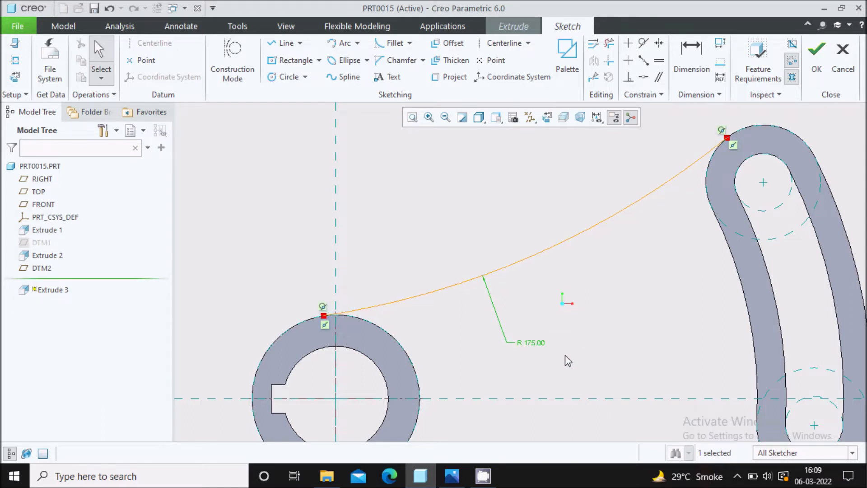
Offset the R175 arc inward by the 6 mm web thickness given in the reference drawing
{"action": "scroll", "coordinate": [533, 348], "scroll_direction": "down", "scroll_amount": 3}
{"action": "left_click", "coordinate": [452, 475]}
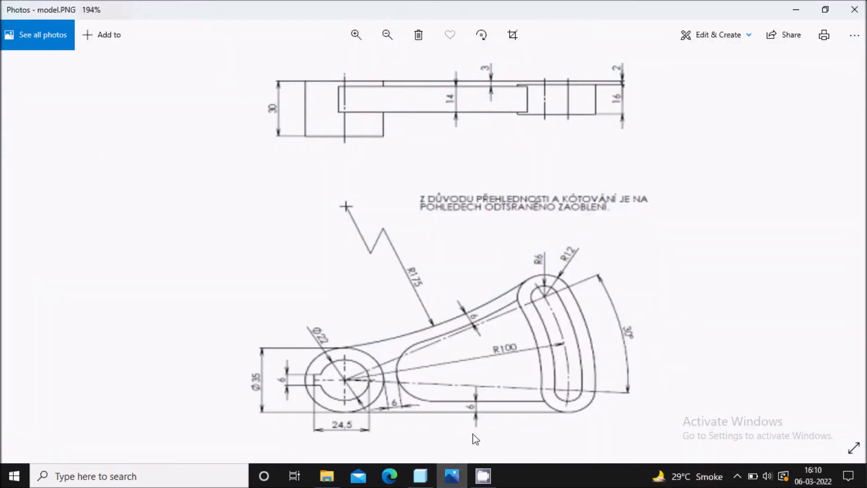
{"action": "left_click", "coordinate": [452, 476]}
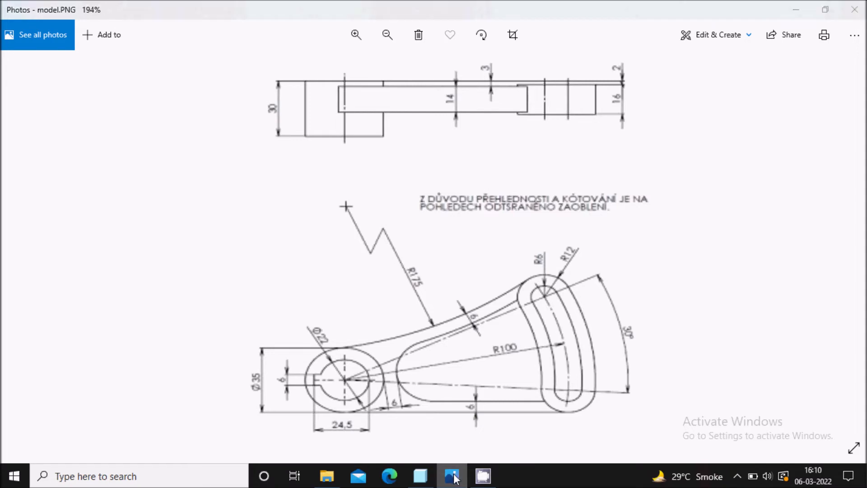
{"action": "key", "text": "alt+Tab"}
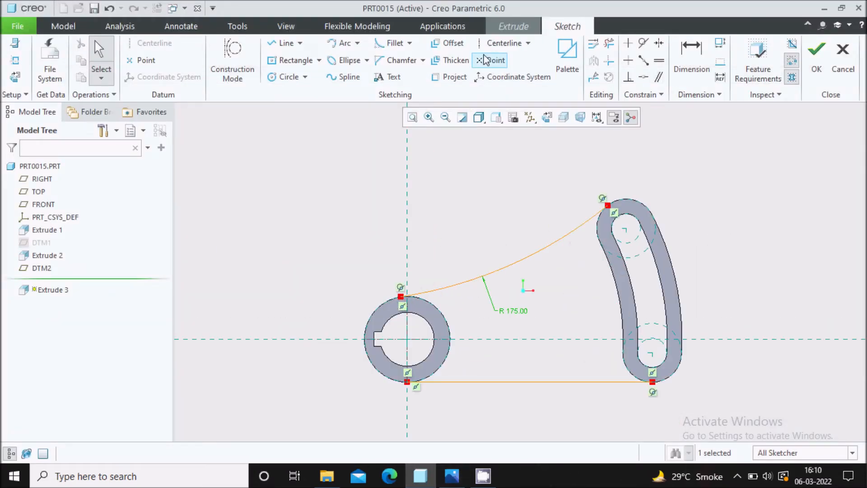
{"action": "left_click", "coordinate": [454, 44]}
{"action": "left_click", "coordinate": [512, 264]}
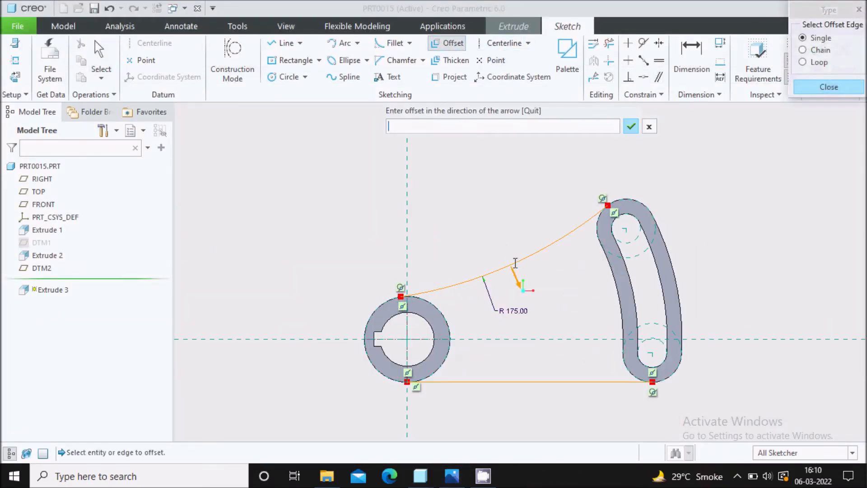
{"action": "key", "text": "Return"}
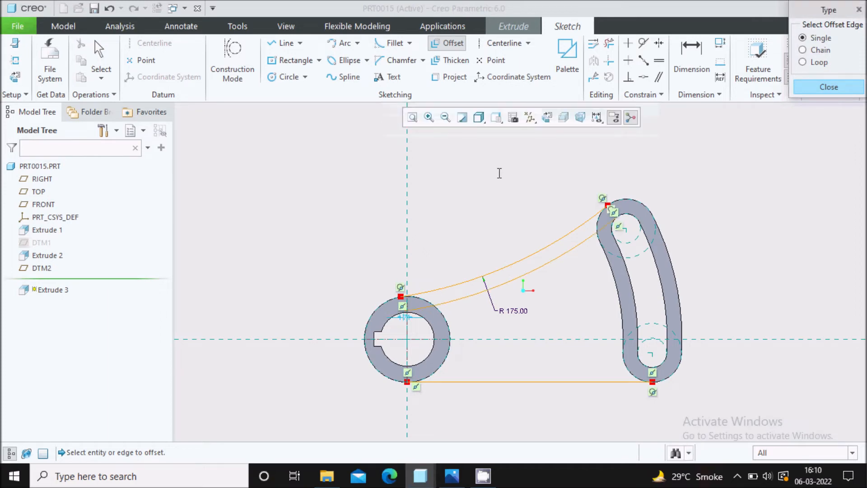
Offset the lower horizontal line upward by the 6 mm given in the reference drawing, and finish offsetting
{"action": "left_click", "coordinate": [535, 380]}
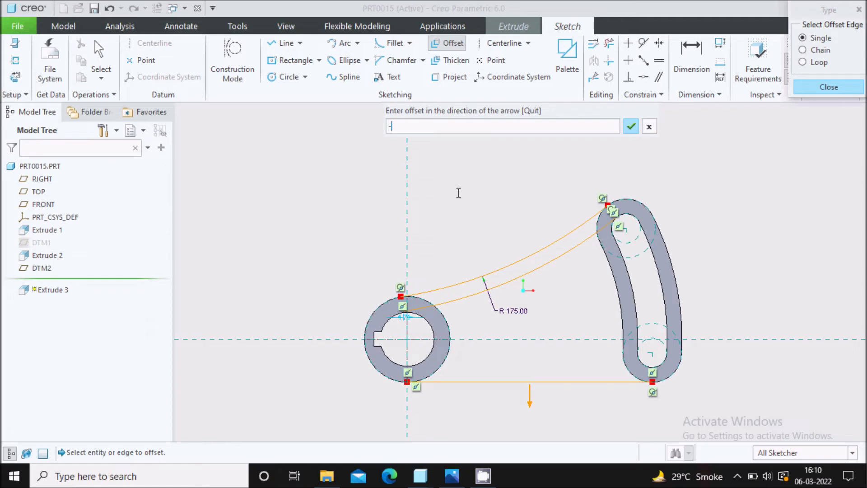
{"action": "key", "text": "Return"}
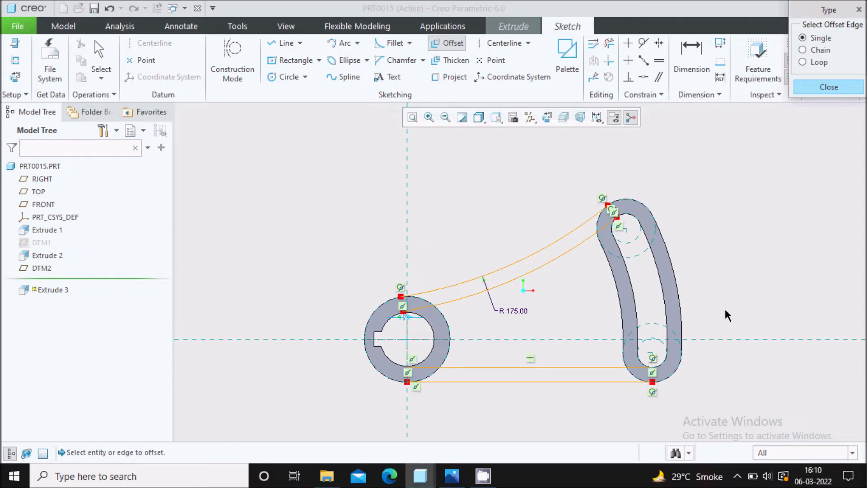
{"action": "left_click", "coordinate": [829, 87]}
{"action": "scroll", "coordinate": [611, 325], "scroll_direction": "up", "scroll_amount": 2}
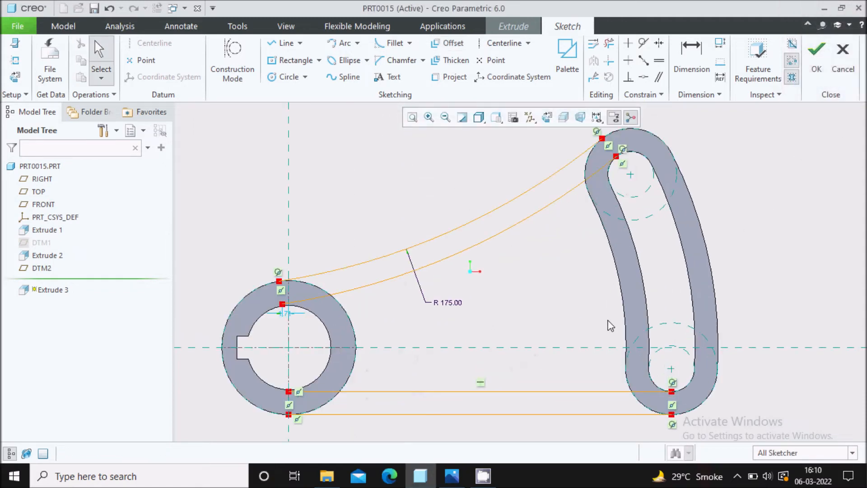
{"action": "scroll", "coordinate": [402, 205], "scroll_direction": "down", "scroll_amount": 1}
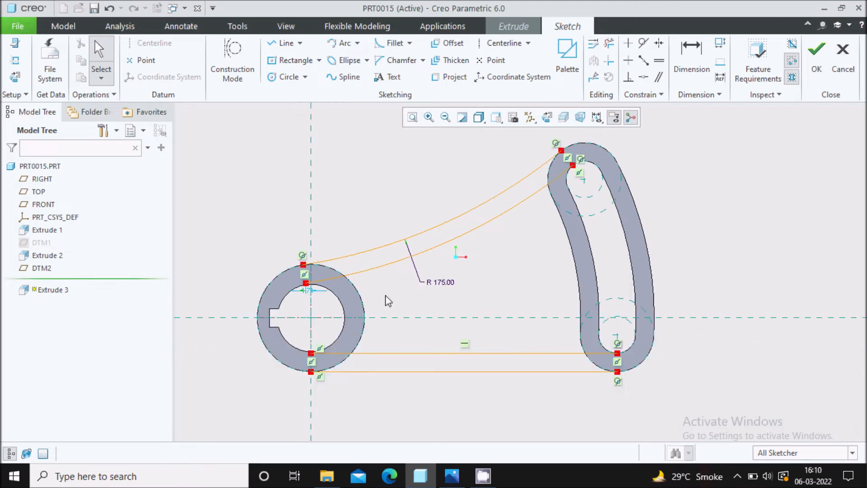
Sketch a three-point arc of about 39 mm radius beside the hub, joining the inner offset arc to the upper of the two lower lines
{"action": "left_click", "coordinate": [357, 43]}
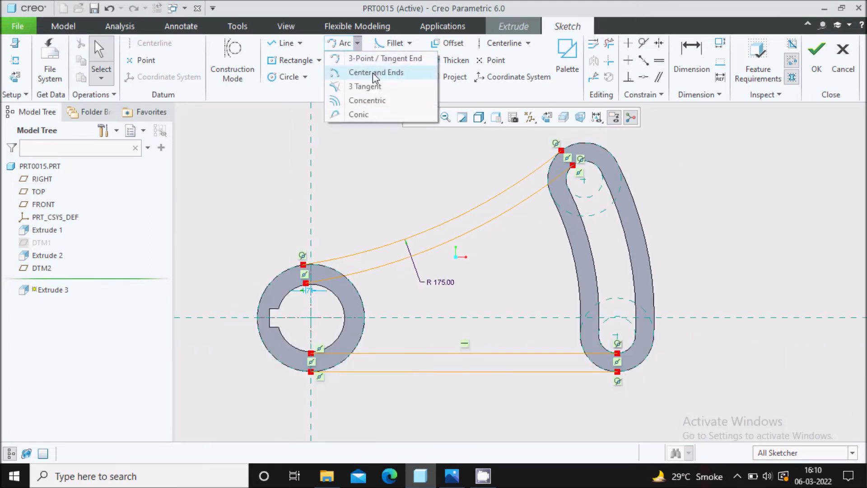
{"action": "left_click", "coordinate": [371, 63]}
{"action": "scroll", "coordinate": [382, 299], "scroll_direction": "up", "scroll_amount": 2}
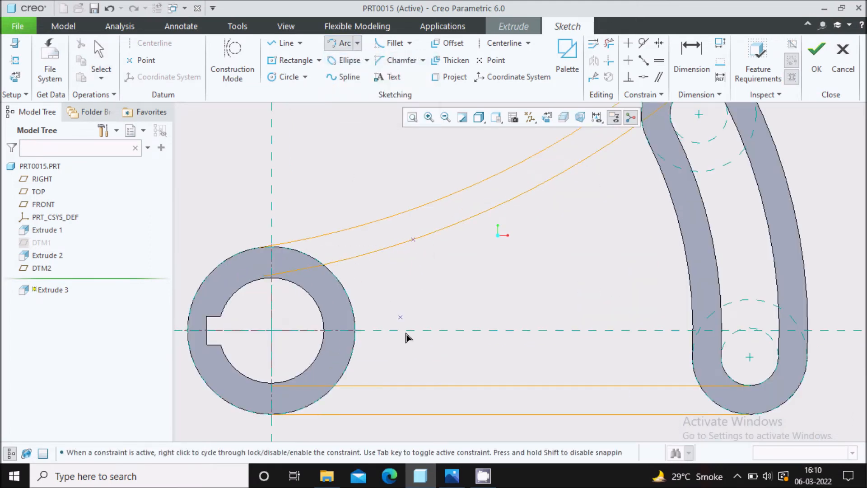
{"action": "left_click", "coordinate": [428, 386]}
{"action": "left_click", "coordinate": [413, 239]}
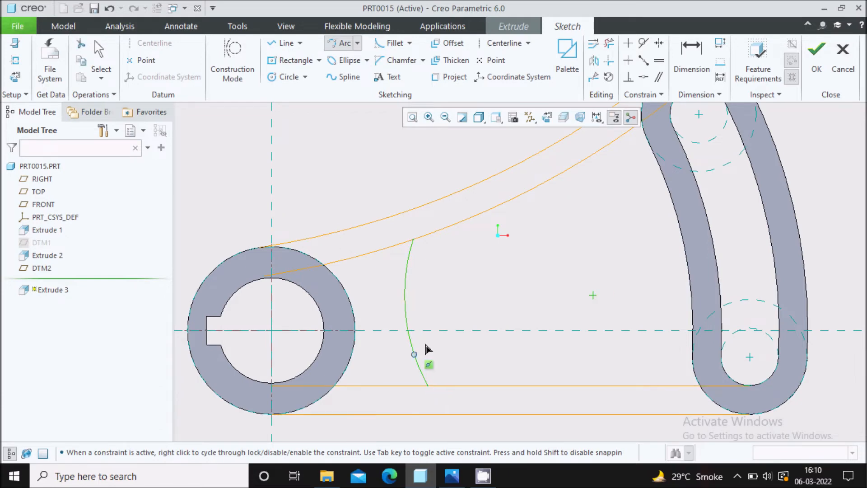
{"action": "left_click", "coordinate": [429, 365]}
{"action": "middle_click", "coordinate": [438, 292]}
{"action": "scroll", "coordinate": [437, 291], "scroll_direction": "down", "scroll_amount": 1}
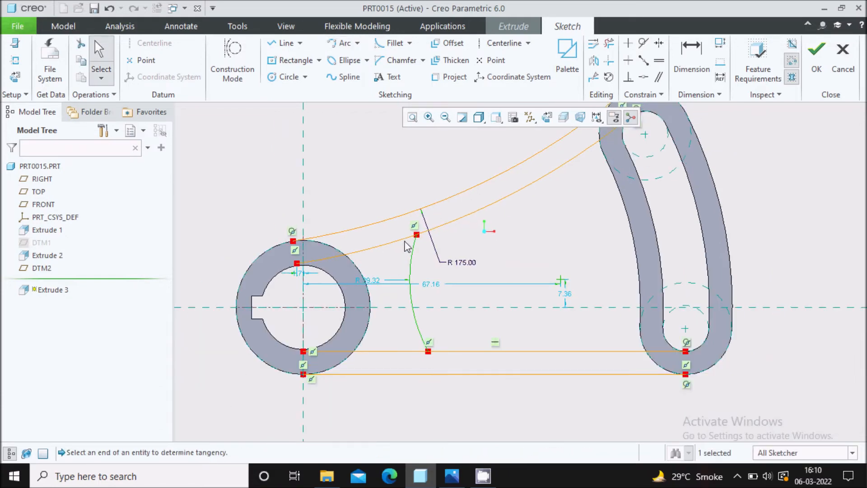
Trim the hub-side ends of the inner offset arc and the offset lower line back to the connecting arc
{"action": "left_click", "coordinate": [608, 43]}
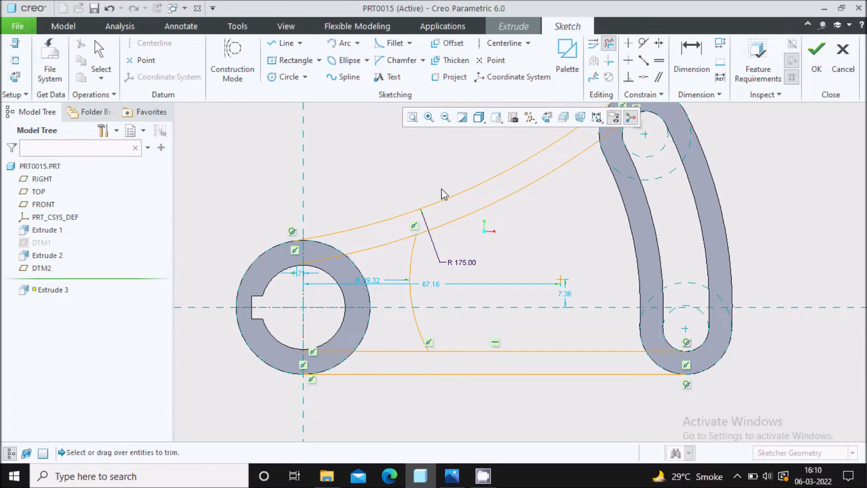
{"action": "scroll", "coordinate": [393, 256], "scroll_direction": "up", "scroll_amount": 1}
{"action": "left_click", "coordinate": [385, 241]}
{"action": "left_click", "coordinate": [303, 253]}
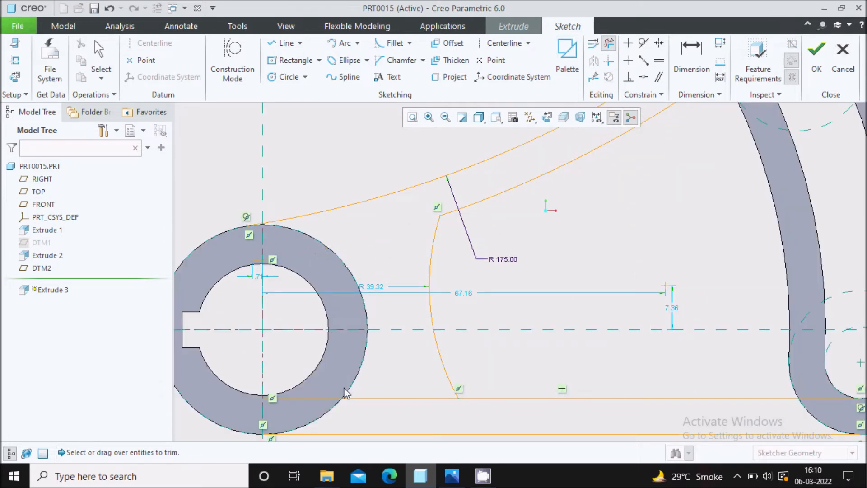
{"action": "left_click", "coordinate": [331, 398]}
{"action": "left_click_drag", "start_coordinate": [390, 387], "coordinate": [388, 411]}
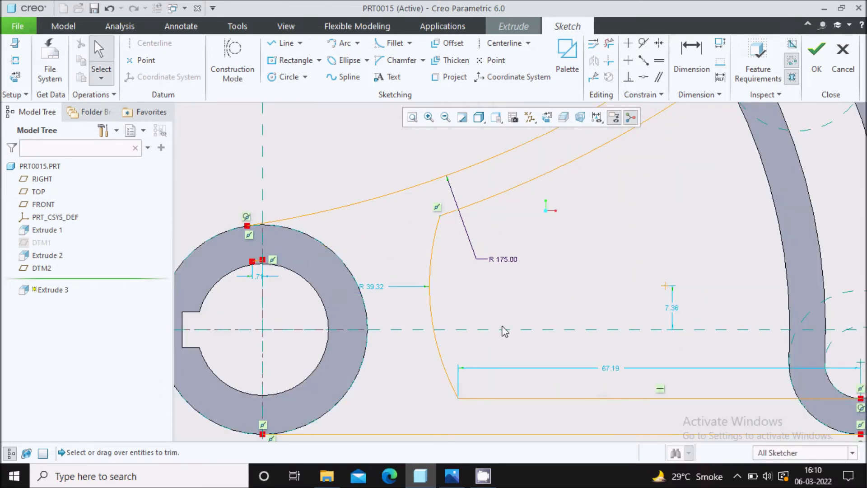
Try to make the connecting arc tangent to the offset lower line and the inner offset arc, and undo the tangency with the offset arc
{"action": "left_click", "coordinate": [643, 44]}
{"action": "left_click", "coordinate": [525, 398]}
{"action": "left_click", "coordinate": [451, 386]}
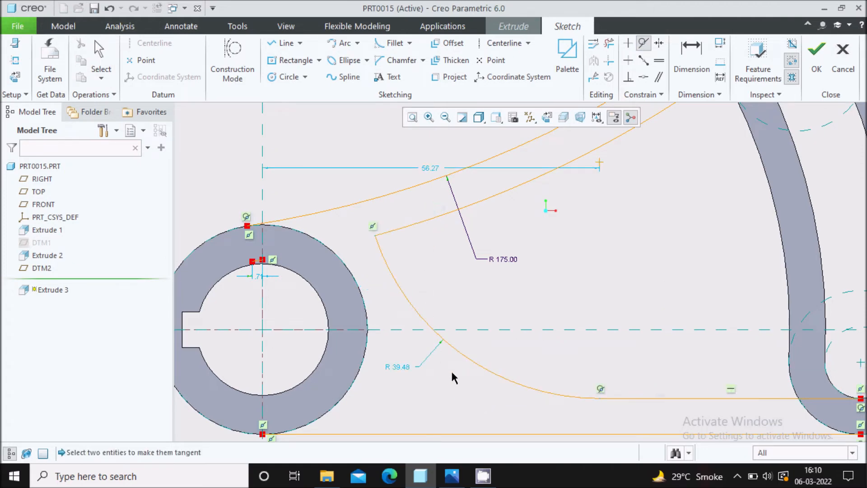
{"action": "left_click", "coordinate": [389, 270]}
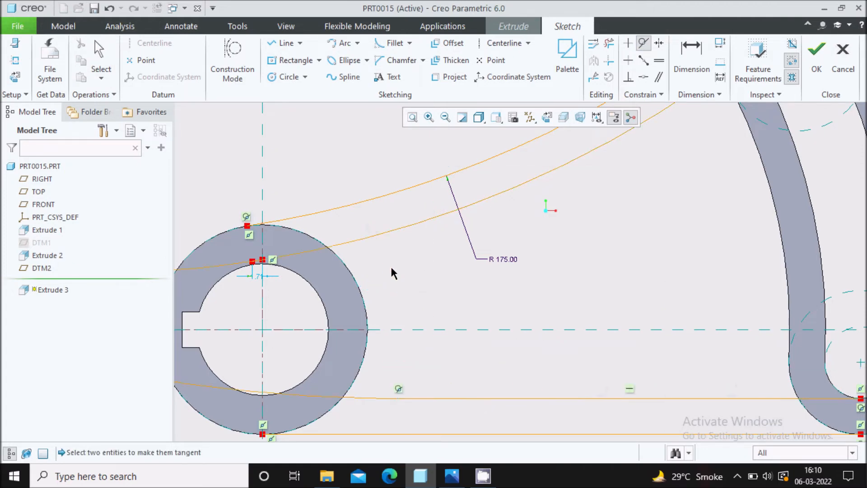
{"action": "scroll", "coordinate": [450, 244], "scroll_direction": "up", "scroll_amount": 4}
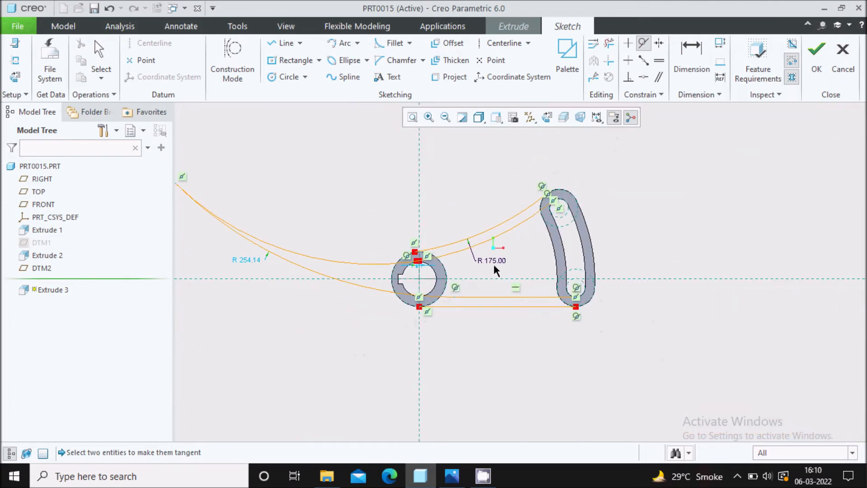
{"action": "scroll", "coordinate": [469, 248], "scroll_direction": "down", "scroll_amount": 2}
{"action": "middle_click", "coordinate": [480, 216]}
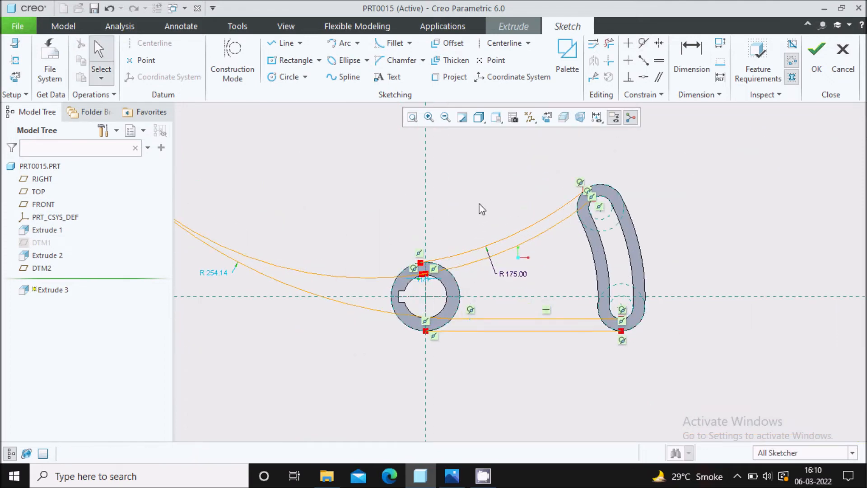
{"action": "scroll", "coordinate": [459, 237], "scroll_direction": "up", "scroll_amount": 1}
{"action": "left_click_drag", "start_coordinate": [250, 207], "coordinate": [321, 244]}
{"action": "scroll", "coordinate": [329, 228], "scroll_direction": "down", "scroll_amount": 2}
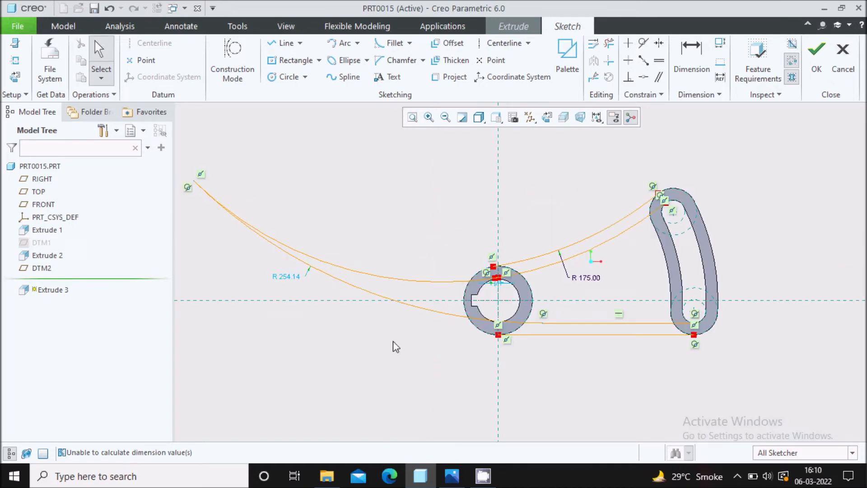
{"action": "key", "text": "ctrl+z"}
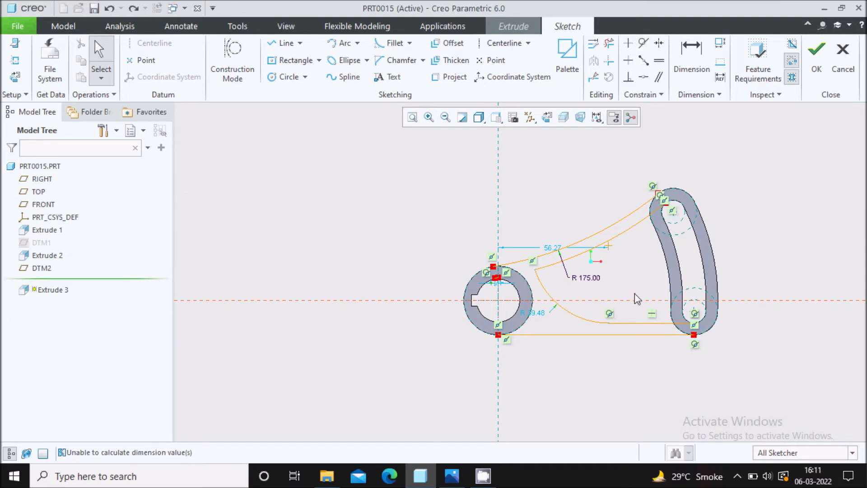
Retry the tangency between the connecting arc and the inner offset arc, and undo it together with the tangency to the lower line
{"action": "scroll", "coordinate": [637, 298], "scroll_direction": "down", "scroll_amount": 3}
{"action": "scroll", "coordinate": [552, 264], "scroll_direction": "up", "scroll_amount": 2}
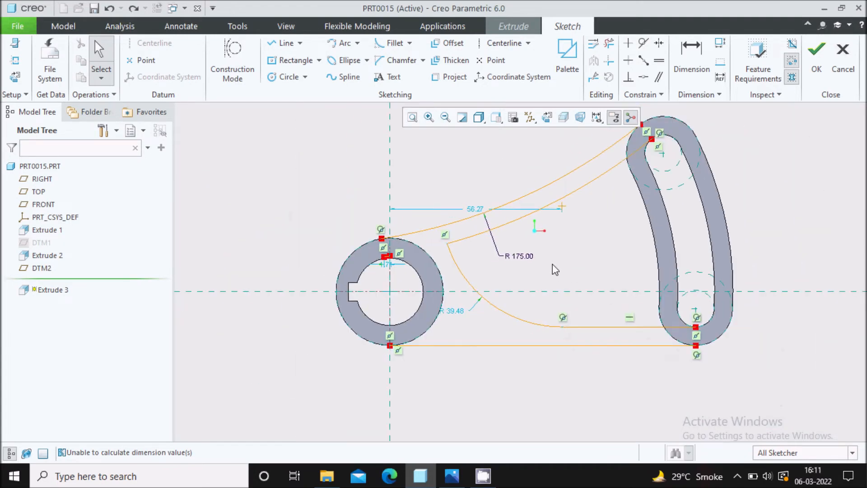
{"action": "scroll", "coordinate": [550, 220], "scroll_direction": "down", "scroll_amount": 2}
{"action": "left_click", "coordinate": [645, 47]}
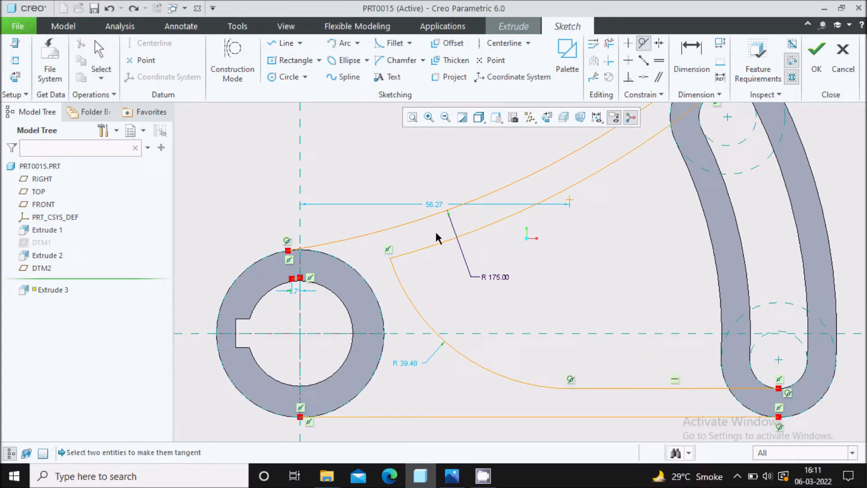
{"action": "left_click", "coordinate": [435, 241]}
{"action": "left_click", "coordinate": [401, 283]}
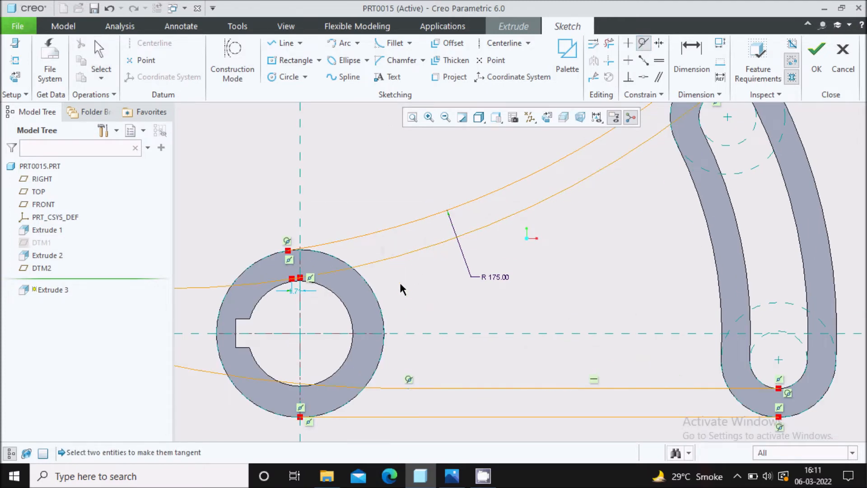
{"action": "middle_click", "coordinate": [403, 280]}
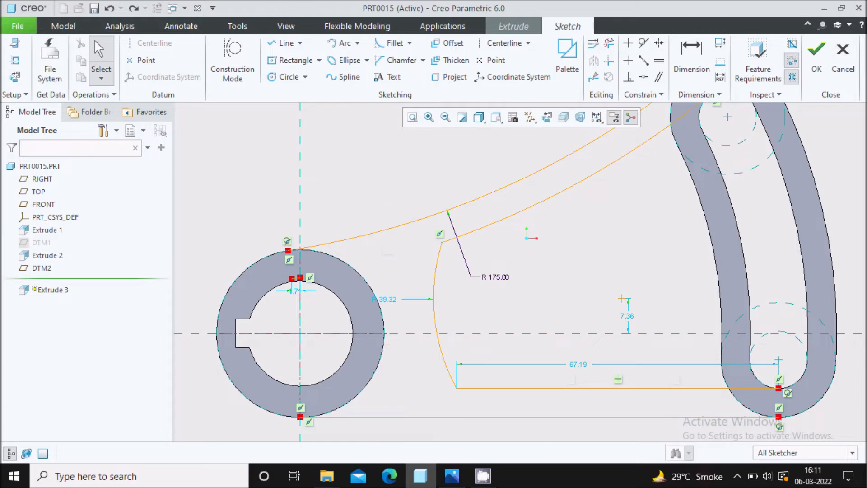
Make the connecting arc tangent first to the inner offset arc and then to the offset lower line
{"action": "left_click", "coordinate": [644, 44]}
{"action": "left_click", "coordinate": [516, 216]}
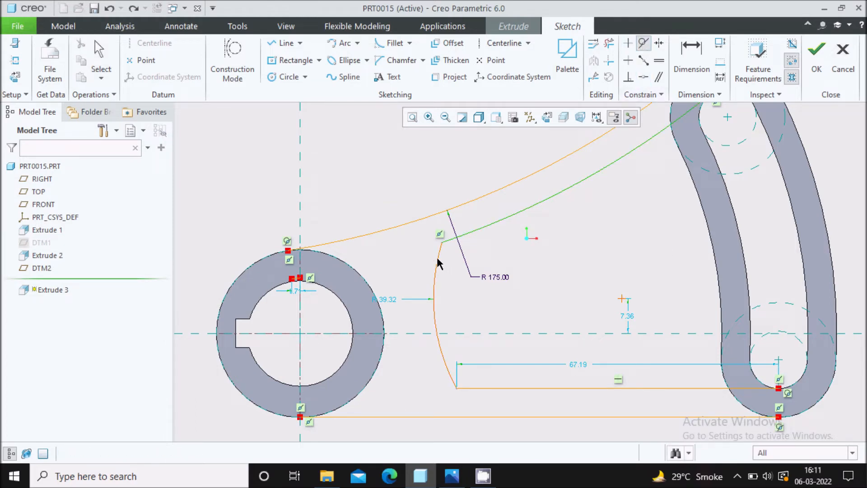
{"action": "left_click", "coordinate": [437, 242]}
{"action": "left_click", "coordinate": [501, 364]}
{"action": "left_click", "coordinate": [529, 389]}
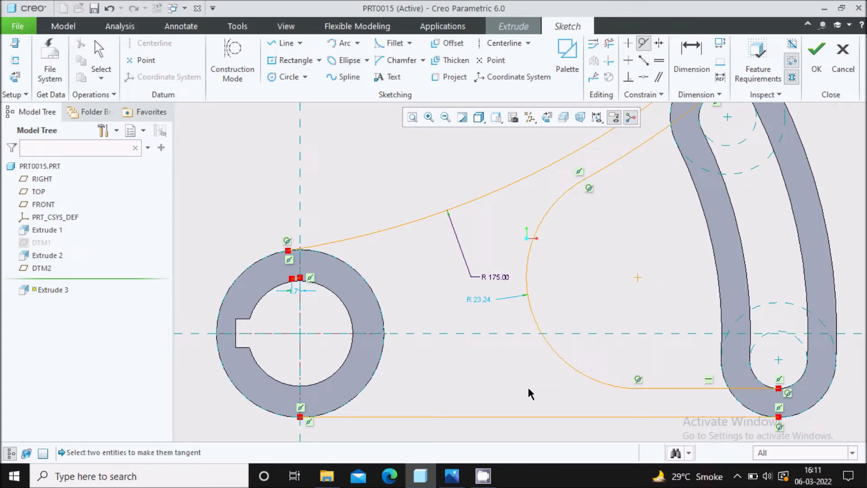
{"action": "middle_click", "coordinate": [583, 251]}
{"action": "scroll", "coordinate": [573, 248], "scroll_direction": "down", "scroll_amount": 3}
{"action": "scroll", "coordinate": [573, 255], "scroll_direction": "up", "scroll_amount": 2}
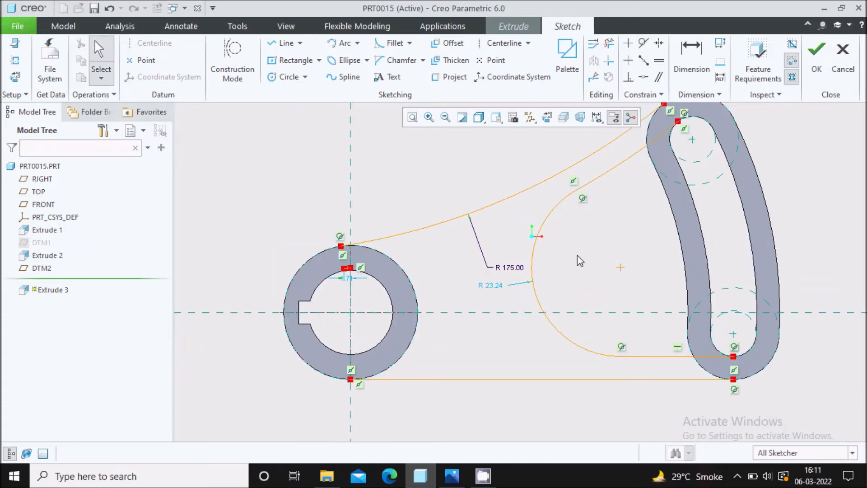
Dimension the gap between the hub's outer circle and the connecting arc, and set it to 6 mm
{"action": "left_click", "coordinate": [691, 59]}
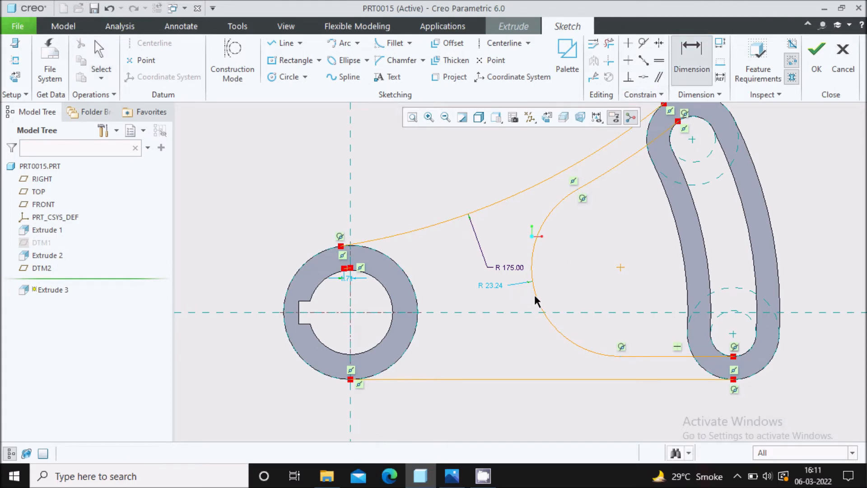
{"action": "left_click", "coordinate": [537, 294]}
{"action": "left_click", "coordinate": [418, 305]}
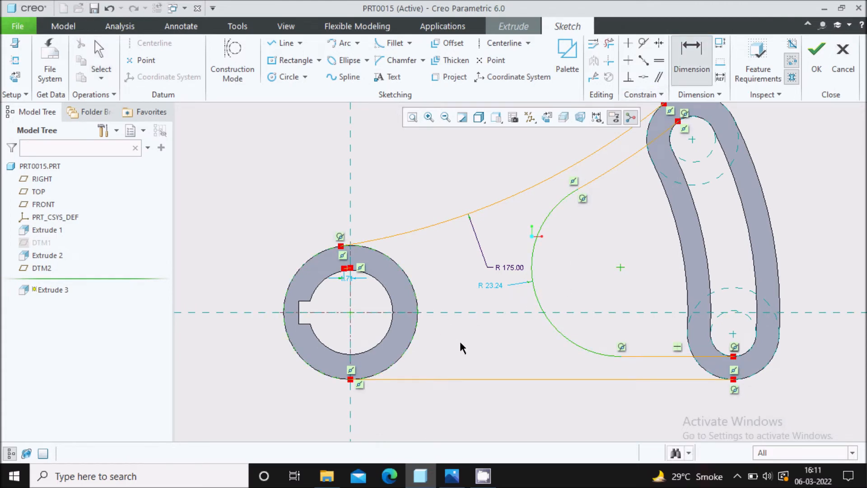
{"action": "middle_click", "coordinate": [461, 345]}
{"action": "type", "text": "6"}
{"action": "key", "text": "Return"}
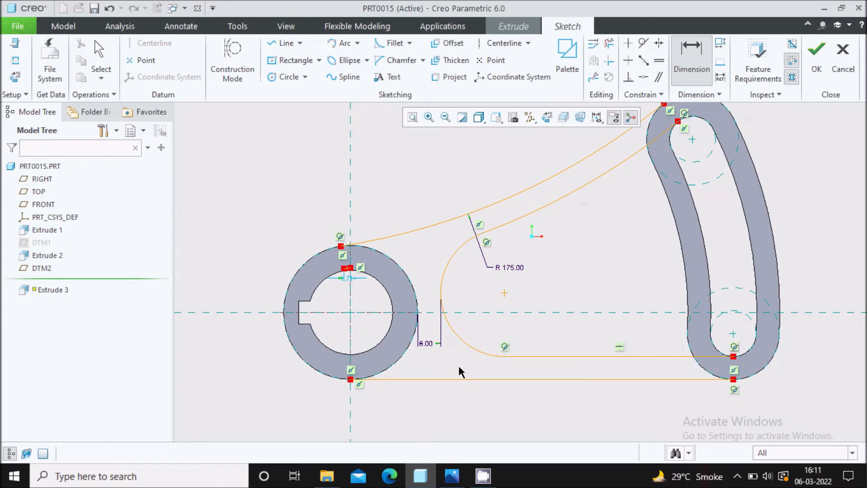
{"action": "middle_click", "coordinate": [508, 198]}
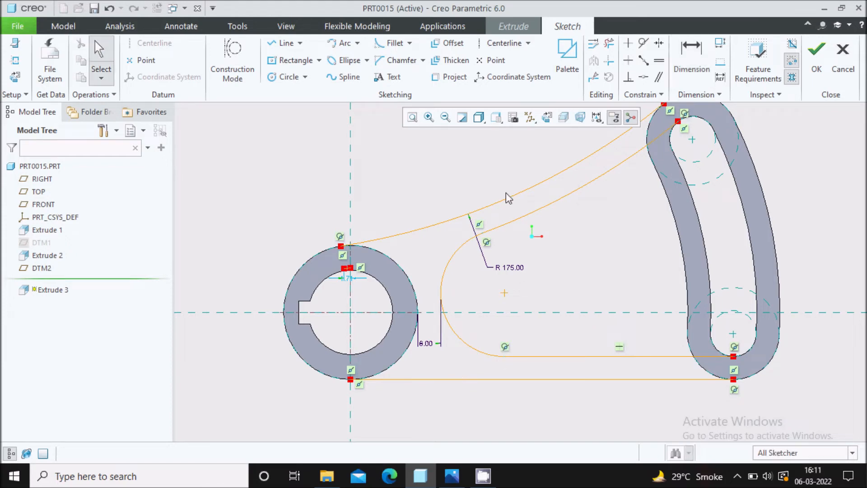
Project the hub's outer circle and the slotted end's lower arc, hub-facing side edge and upper arc into the sketch
{"action": "left_click", "coordinate": [448, 78]}
{"action": "left_click", "coordinate": [401, 272]}
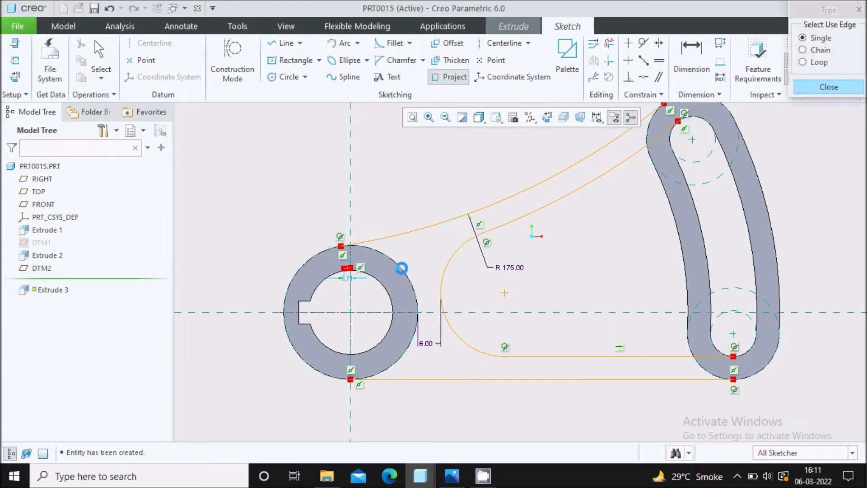
{"action": "left_click", "coordinate": [398, 353]}
{"action": "left_click", "coordinate": [707, 370]}
{"action": "left_click", "coordinate": [681, 252]}
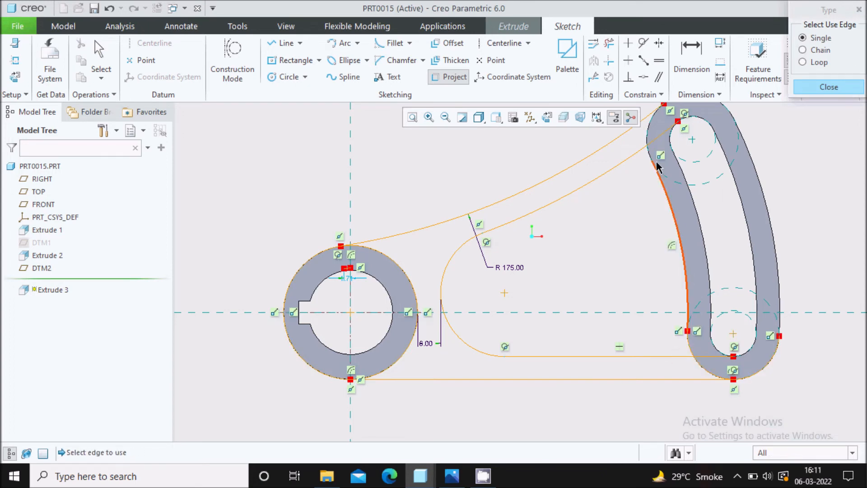
{"action": "left_click", "coordinate": [650, 150]}
{"action": "scroll", "coordinate": [685, 351], "scroll_direction": "up", "scroll_amount": 6}
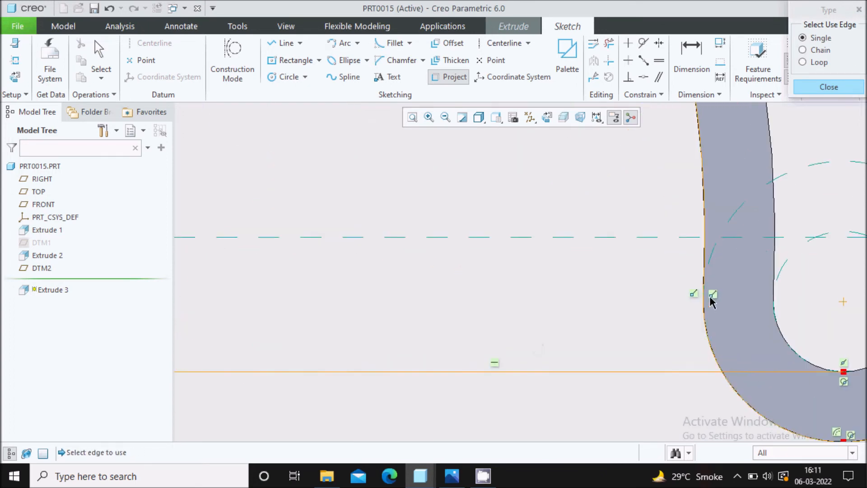
{"action": "scroll", "coordinate": [681, 321], "scroll_direction": "down", "scroll_amount": 6}
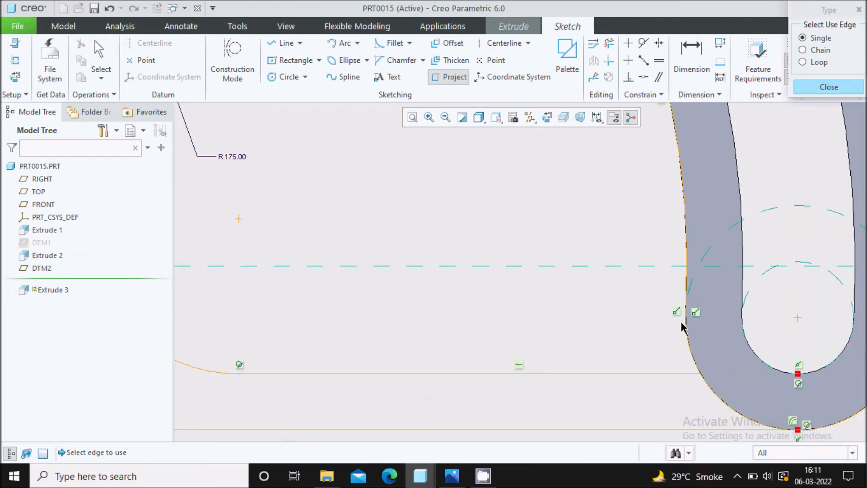
{"action": "scroll", "coordinate": [678, 271], "scroll_direction": "down", "scroll_amount": 3}
{"action": "middle_click", "coordinate": [616, 239]}
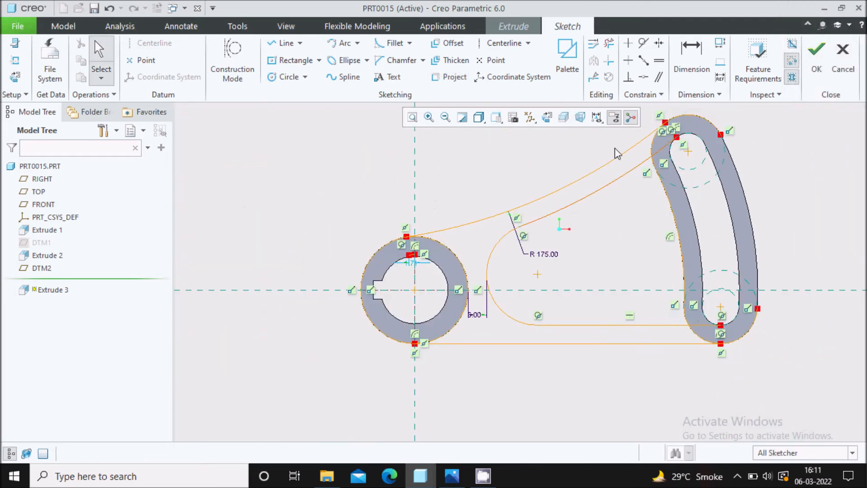
Trim away the keyway-side half of the projected hub circle and the leftover stub above the bore
{"action": "scroll", "coordinate": [612, 144], "scroll_direction": "up", "scroll_amount": 3}
{"action": "left_click", "coordinate": [609, 43]}
{"action": "scroll", "coordinate": [474, 181], "scroll_direction": "down", "scroll_amount": 3}
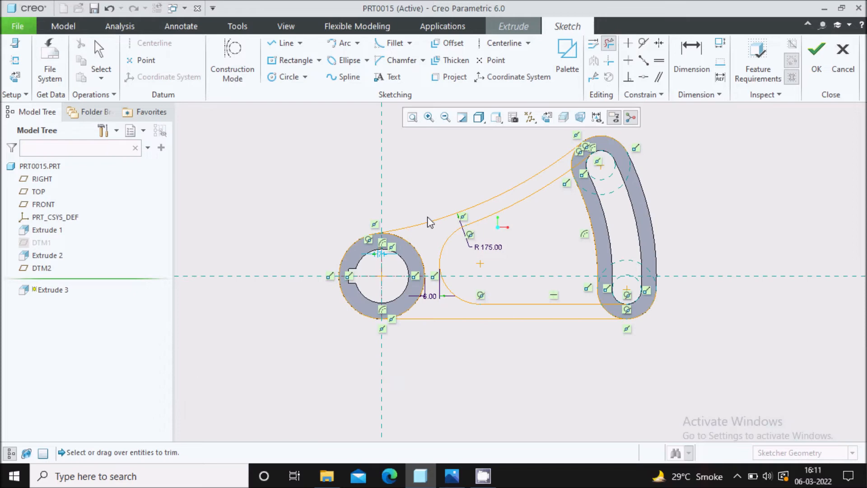
{"action": "scroll", "coordinate": [343, 212], "scroll_direction": "up", "scroll_amount": 2}
{"action": "mouse_move", "coordinate": [343, 212]}
{"action": "left_mouse_down"}
{"action": "mouse_move", "coordinate": [348, 235]}
{"action": "mouse_move", "coordinate": [330, 362]}
{"action": "mouse_move", "coordinate": [338, 374]}
{"action": "left_mouse_up"}
{"action": "scroll", "coordinate": [448, 325], "scroll_direction": "up", "scroll_amount": 2}
{"action": "scroll", "coordinate": [213, 321], "scroll_direction": "down", "scroll_amount": 2}
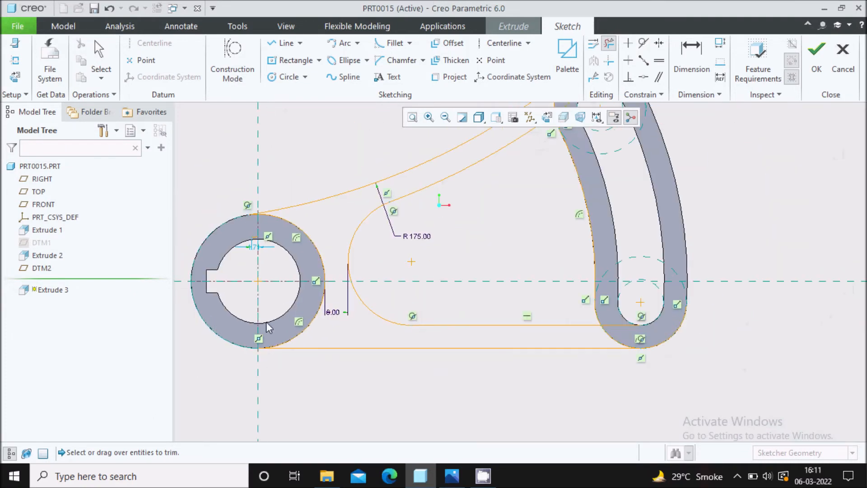
{"action": "scroll", "coordinate": [255, 230], "scroll_direction": "up", "scroll_amount": 2}
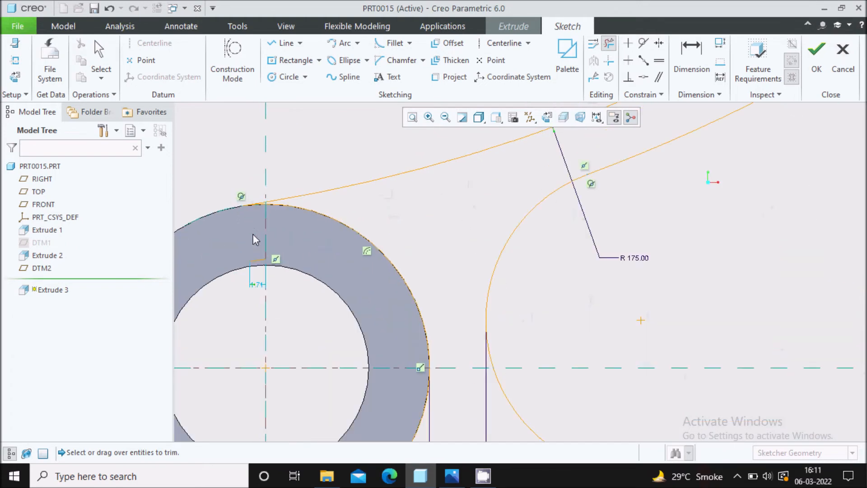
{"action": "scroll", "coordinate": [275, 196], "scroll_direction": "up", "scroll_amount": 3}
{"action": "scroll", "coordinate": [316, 253], "scroll_direction": "down", "scroll_amount": 5}
{"action": "scroll", "coordinate": [313, 271], "scroll_direction": "up", "scroll_amount": 2}
{"action": "scroll", "coordinate": [528, 336], "scroll_direction": "down", "scroll_amount": 3}
{"action": "scroll", "coordinate": [587, 330], "scroll_direction": "up", "scroll_amount": 2}
Trim the slotted end's projected lower arc, keeping only the part between the two lower web lines
{"action": "scroll", "coordinate": [618, 324], "scroll_direction": "up", "scroll_amount": 3}
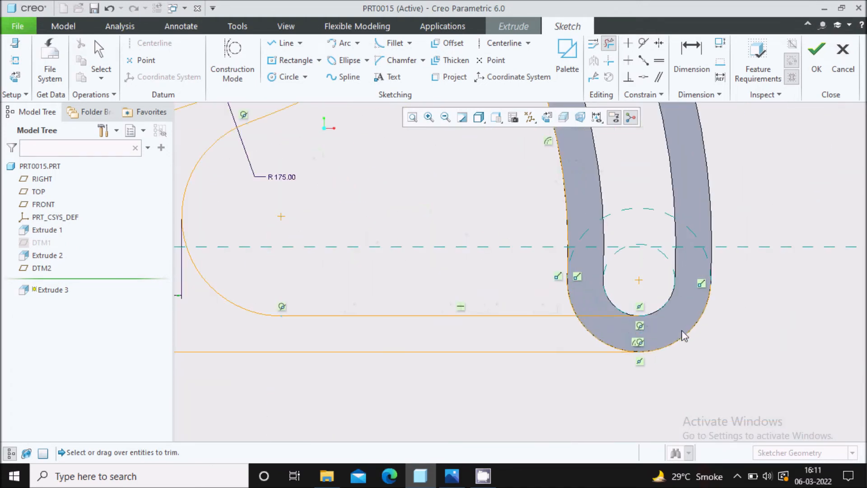
{"action": "scroll", "coordinate": [624, 327], "scroll_direction": "up", "scroll_amount": 3}
{"action": "scroll", "coordinate": [585, 307], "scroll_direction": "down", "scroll_amount": 4}
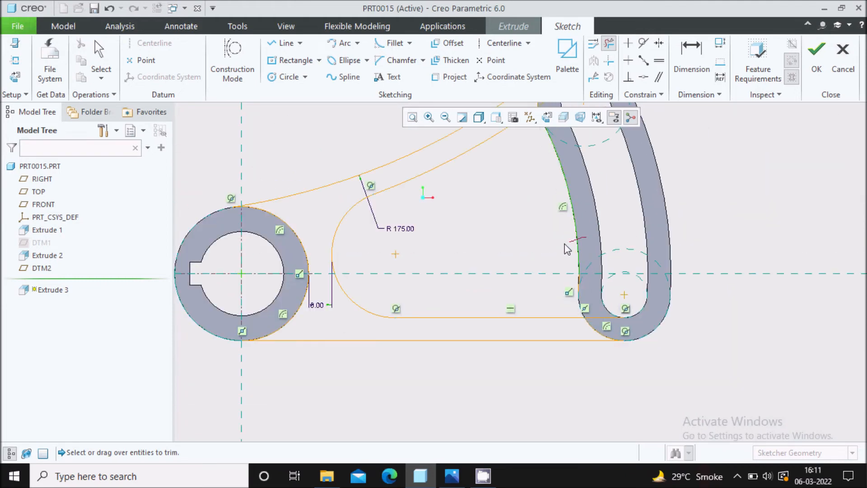
Trim the inner web arc and the inner horizontal web line where they overrun into the slotted end
{"action": "scroll", "coordinate": [569, 239], "scroll_direction": "down", "scroll_amount": 3}
{"action": "scroll", "coordinate": [560, 232], "scroll_direction": "up", "scroll_amount": 5}
{"action": "scroll", "coordinate": [556, 229], "scroll_direction": "down", "scroll_amount": 3}
{"action": "scroll", "coordinate": [544, 287], "scroll_direction": "up", "scroll_amount": 3}
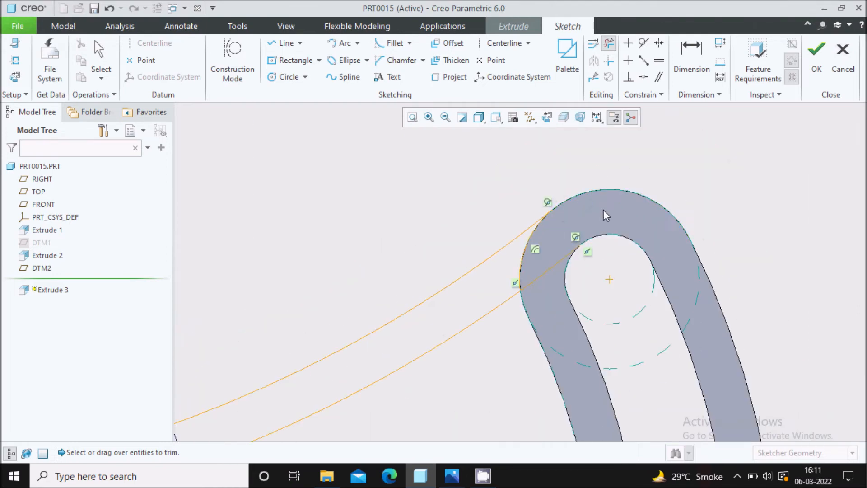
{"action": "scroll", "coordinate": [565, 253], "scroll_direction": "up", "scroll_amount": 3}
{"action": "left_click_drag", "start_coordinate": [531, 298], "coordinate": [527, 303]}
{"action": "scroll", "coordinate": [495, 217], "scroll_direction": "down", "scroll_amount": 4}
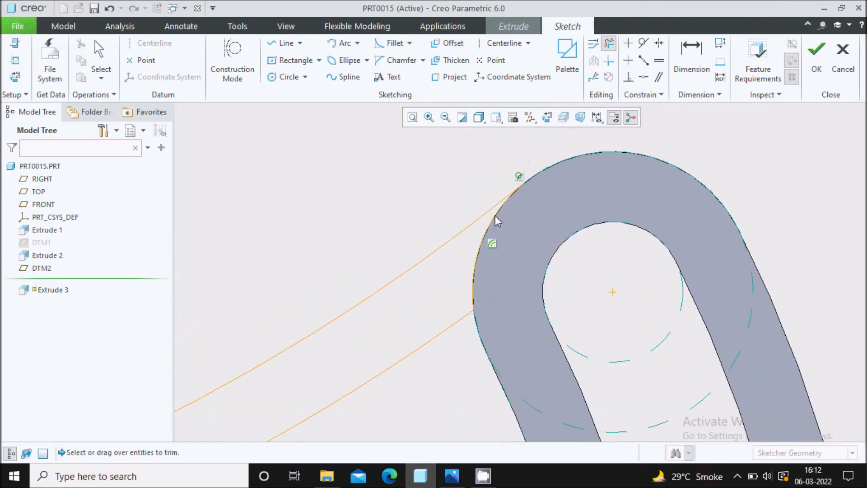
{"action": "scroll", "coordinate": [524, 376], "scroll_direction": "up", "scroll_amount": 4}
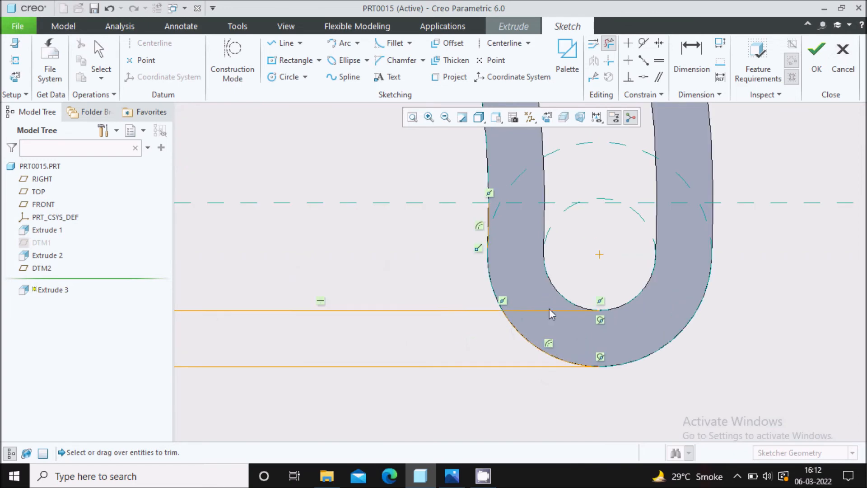
{"action": "left_click", "coordinate": [556, 323]}
{"action": "scroll", "coordinate": [571, 326], "scroll_direction": "down", "scroll_amount": 4}
{"action": "middle_click", "coordinate": [674, 250]}
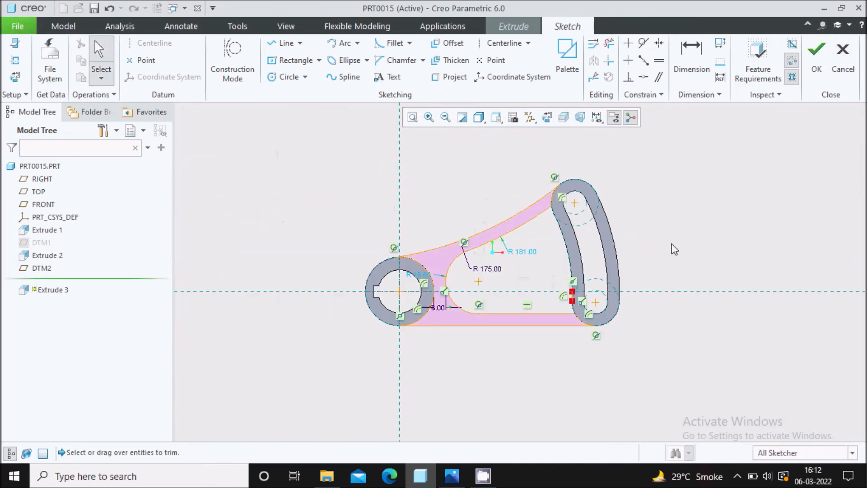
Trim away the leftover stub of the slotted end's projected side edge near its lower arc
{"action": "scroll", "coordinate": [530, 292], "scroll_direction": "up", "scroll_amount": 3}
{"action": "scroll", "coordinate": [635, 317], "scroll_direction": "up", "scroll_amount": 2}
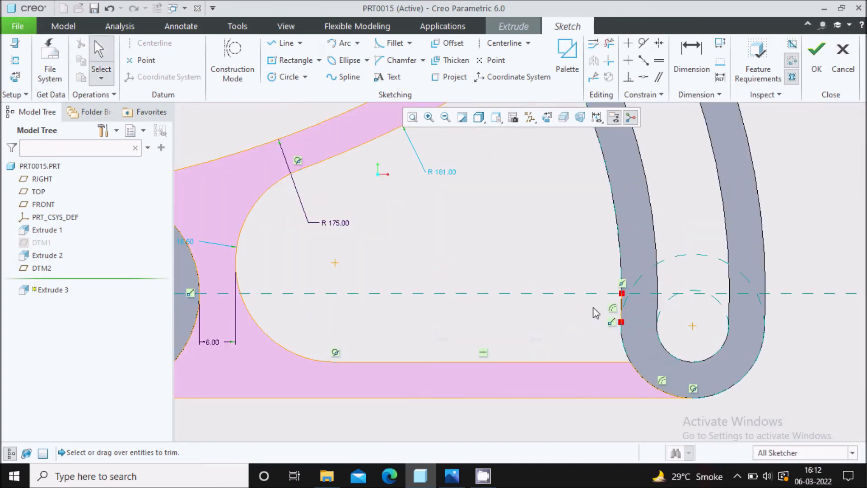
{"action": "scroll", "coordinate": [595, 309], "scroll_direction": "down", "scroll_amount": 2}
{"action": "left_click", "coordinate": [609, 43]}
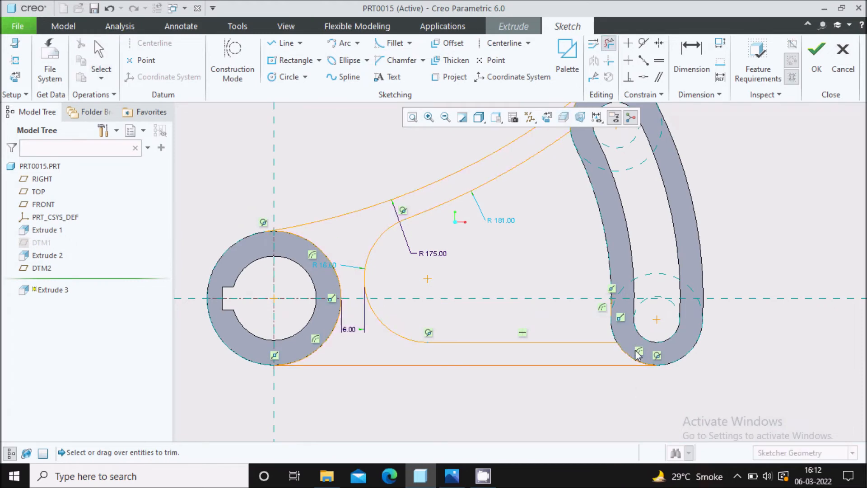
{"action": "scroll", "coordinate": [610, 310], "scroll_direction": "up", "scroll_amount": 3}
{"action": "scroll", "coordinate": [595, 318], "scroll_direction": "down", "scroll_amount": 4}
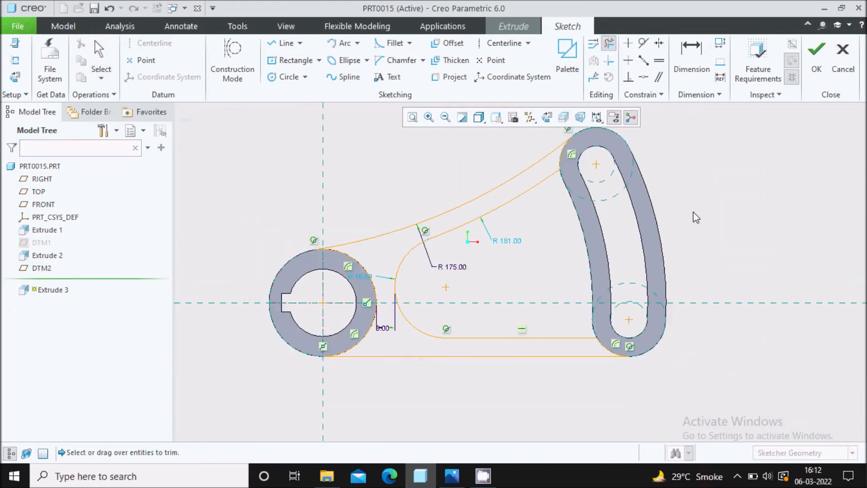
{"action": "middle_click", "coordinate": [695, 211]}
{"action": "scroll", "coordinate": [518, 226], "scroll_direction": "up", "scroll_amount": 1}
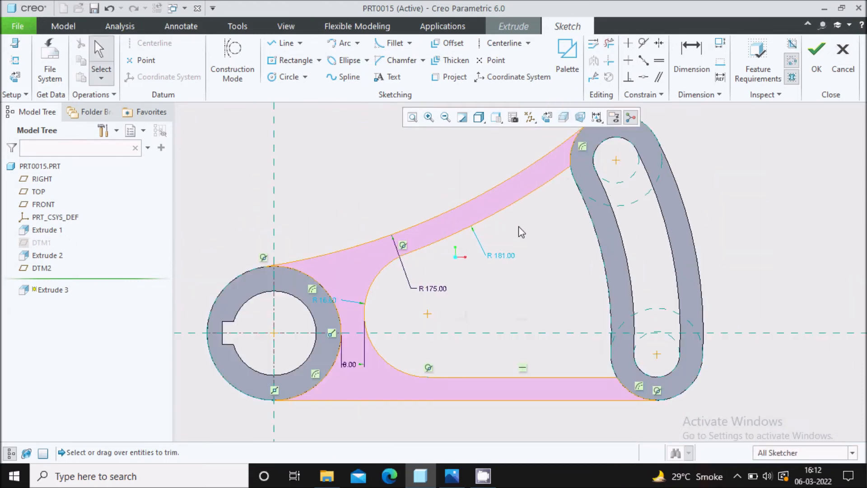
Finish the web sketch, check the web thickness in the reference drawing, and extrude the profile 14 mm
{"action": "scroll", "coordinate": [495, 281], "scroll_direction": "down", "scroll_amount": 1}
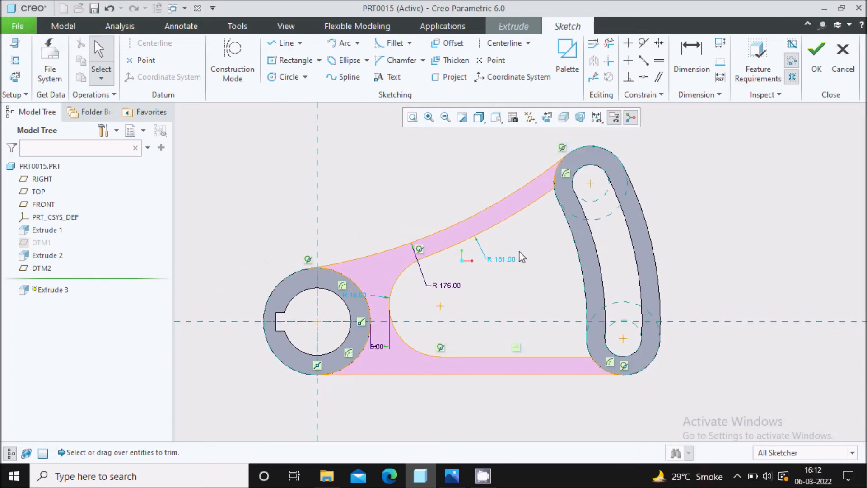
{"action": "left_click", "coordinate": [817, 73]}
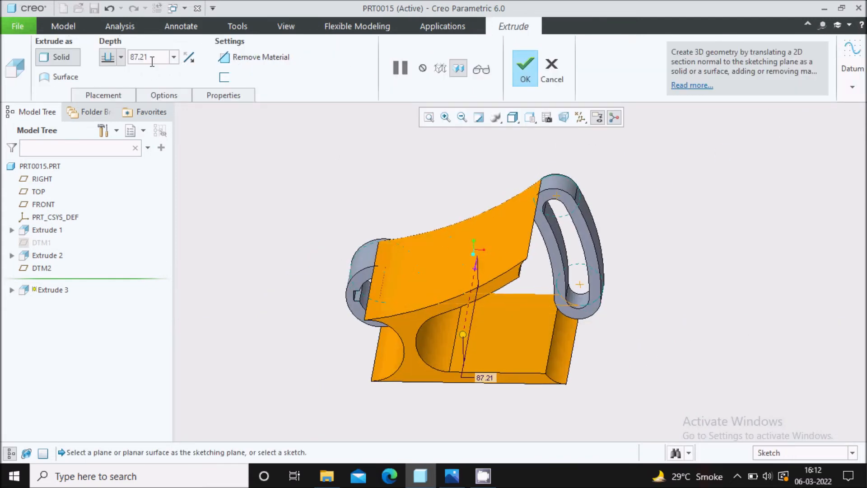
{"action": "left_click", "coordinate": [452, 475]}
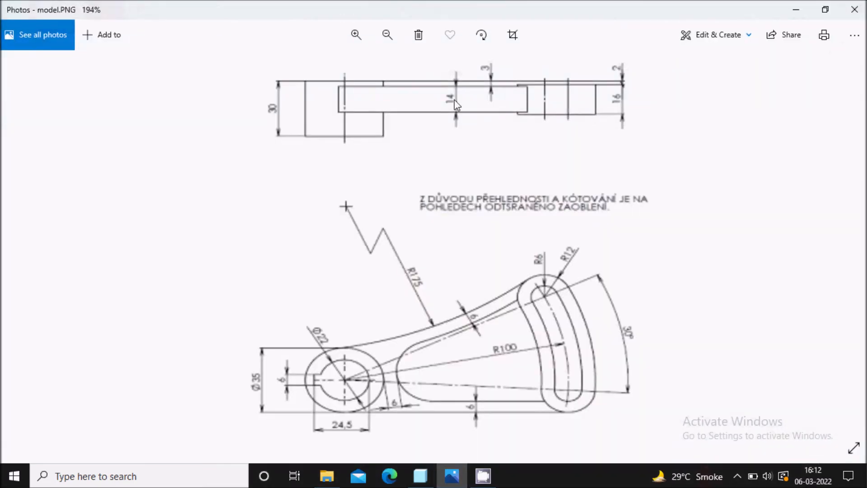
{"action": "left_click", "coordinate": [451, 475]}
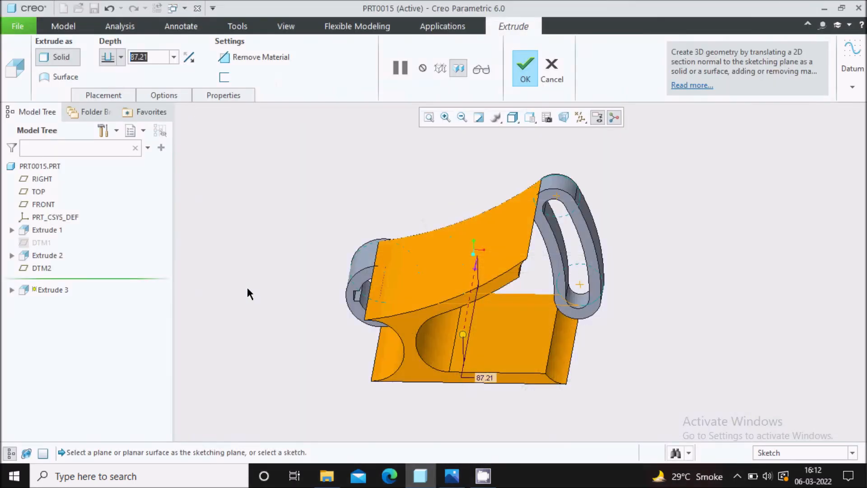
{"action": "type", "text": "14"}
{"action": "key", "text": "Return"}
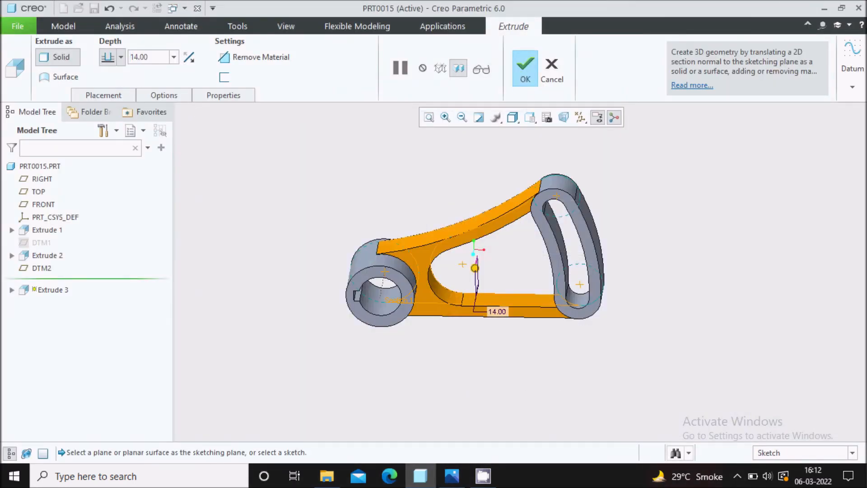
{"action": "left_click", "coordinate": [521, 76]}
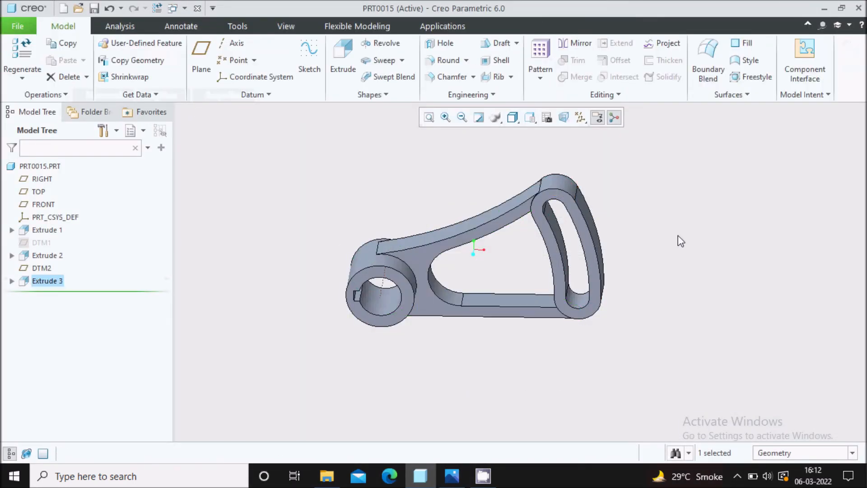
Start a round and select the web's outer edges along the upper arm and lower arm on both faces
{"action": "scroll", "coordinate": [560, 226], "scroll_direction": "down", "scroll_amount": 2}
{"action": "mouse_move", "coordinate": [541, 220]}
{"action": "middle_mouse_down"}
{"action": "mouse_move", "coordinate": [575, 269]}
{"action": "mouse_move", "coordinate": [548, 332]}
{"action": "mouse_move", "coordinate": [571, 277]}
{"action": "mouse_move", "coordinate": [572, 292]}
{"action": "middle_mouse_up"}
{"action": "scroll", "coordinate": [572, 292], "scroll_direction": "up", "scroll_amount": 1}
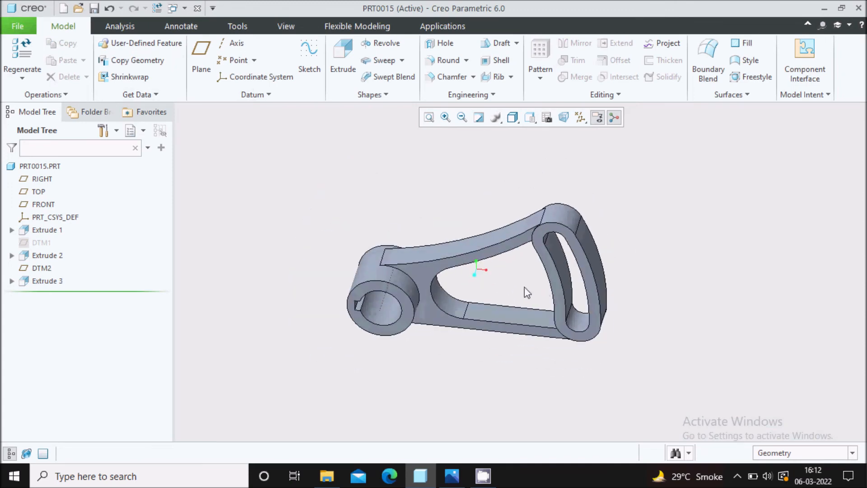
{"action": "scroll", "coordinate": [489, 249], "scroll_direction": "down", "scroll_amount": 2}
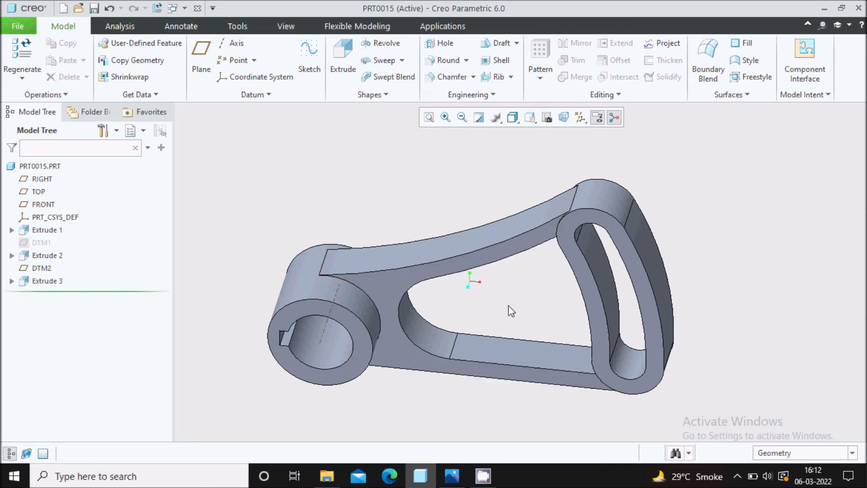
{"action": "scroll", "coordinate": [474, 113], "scroll_direction": "up", "scroll_amount": 1}
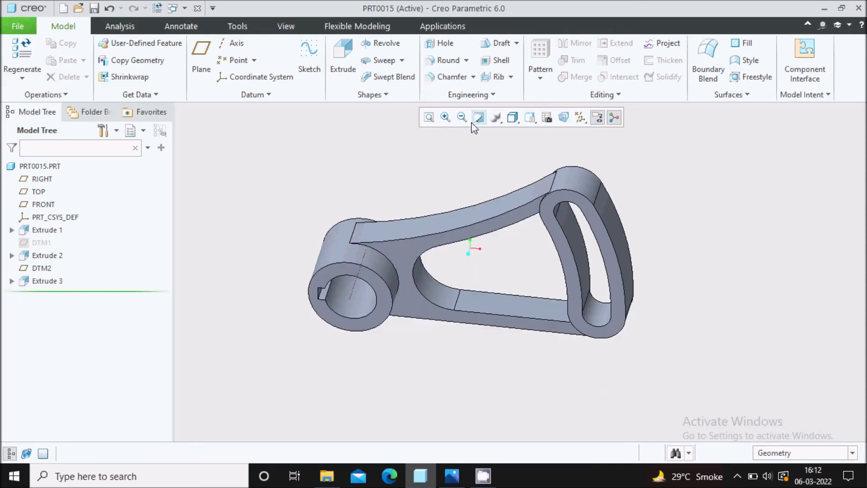
{"action": "left_click", "coordinate": [449, 62]}
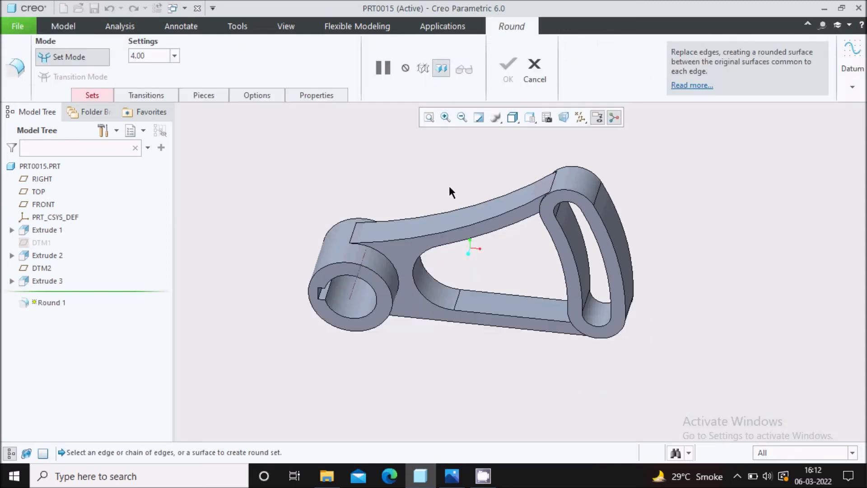
{"action": "scroll", "coordinate": [447, 195], "scroll_direction": "down", "scroll_amount": 1}
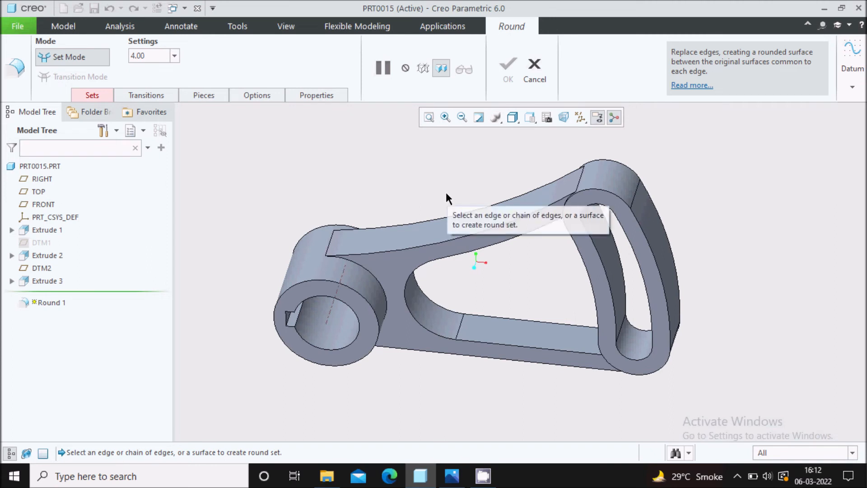
{"action": "left_click", "coordinate": [457, 242]}
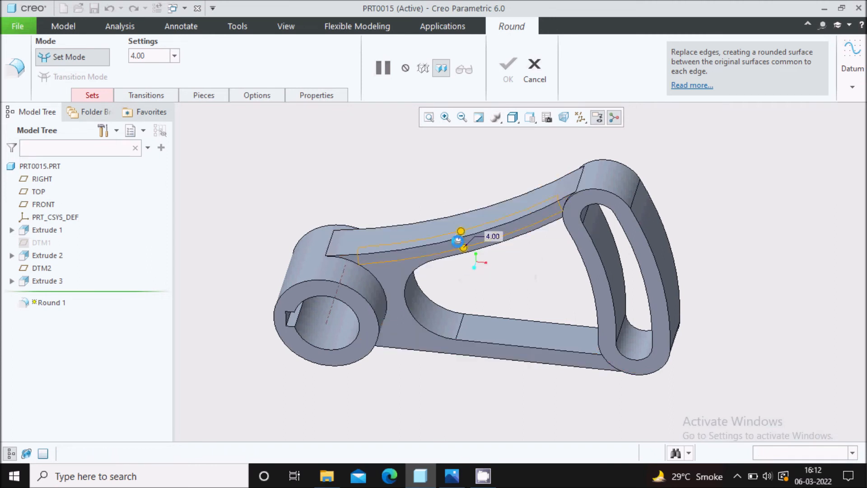
{"action": "left_click", "coordinate": [478, 355], "text": "ctrl"}
{"action": "middle_click_drag", "start_coordinate": [478, 361], "coordinate": [454, 368]}
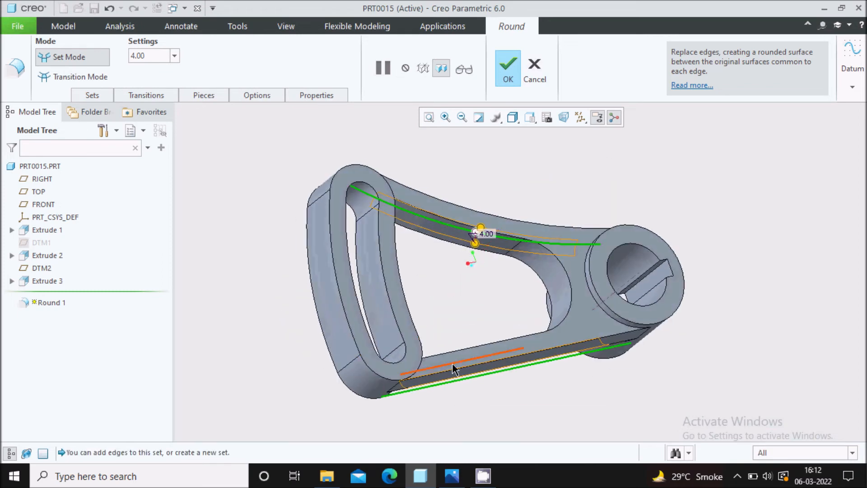
{"action": "left_click", "coordinate": [492, 366], "text": "ctrl"}
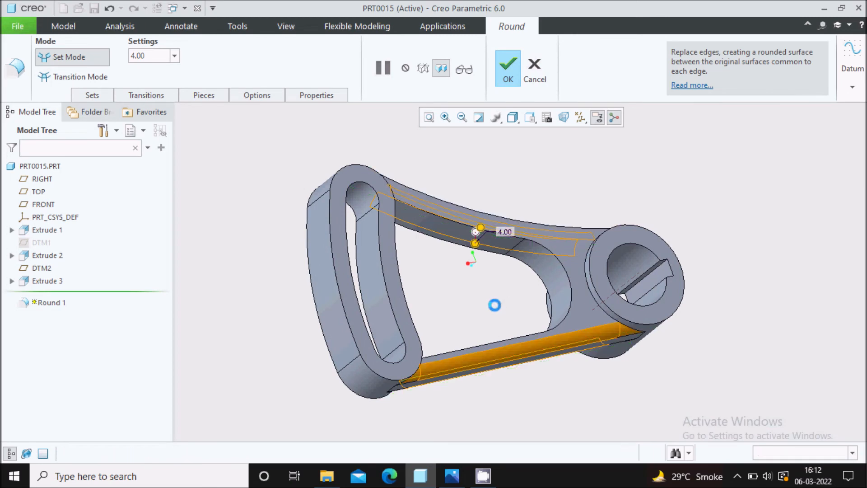
Set the radius of the round on the web's outer edges to 2 mm and complete it
{"action": "middle_click_drag", "start_coordinate": [492, 303], "coordinate": [573, 291]}
{"action": "double_click", "coordinate": [152, 60]}
{"action": "type", "text": "2"}
{"action": "key", "text": "Return"}
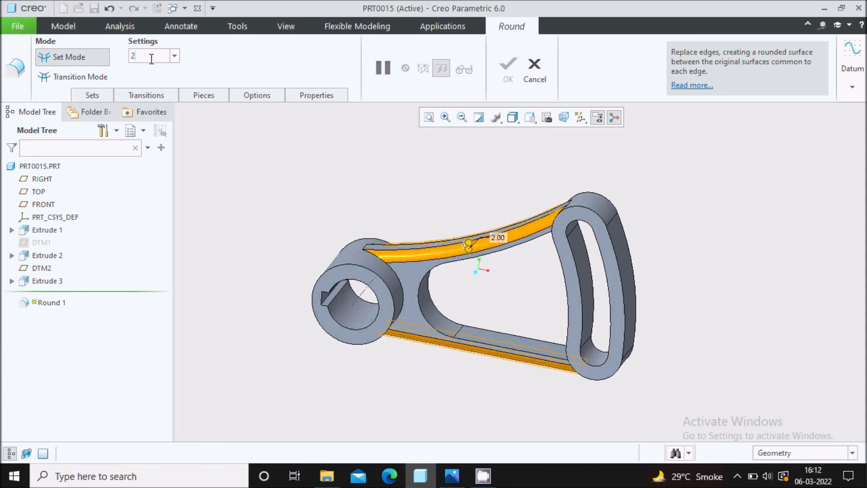
{"action": "left_click", "coordinate": [501, 77]}
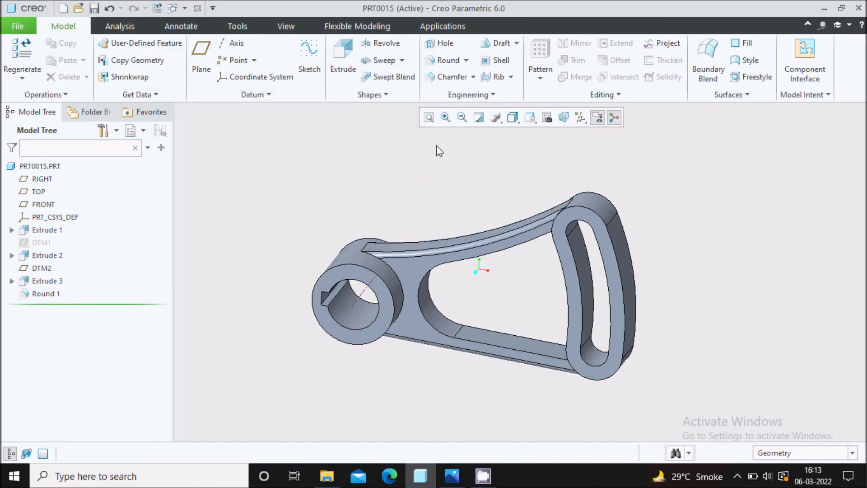
Start a 2 mm round and select the slotted end's outer contour and slot edges on one face
{"action": "left_click", "coordinate": [449, 60]}
{"action": "middle_click_drag", "start_coordinate": [484, 195], "coordinate": [584, 231]}
{"action": "left_click", "coordinate": [570, 273]}
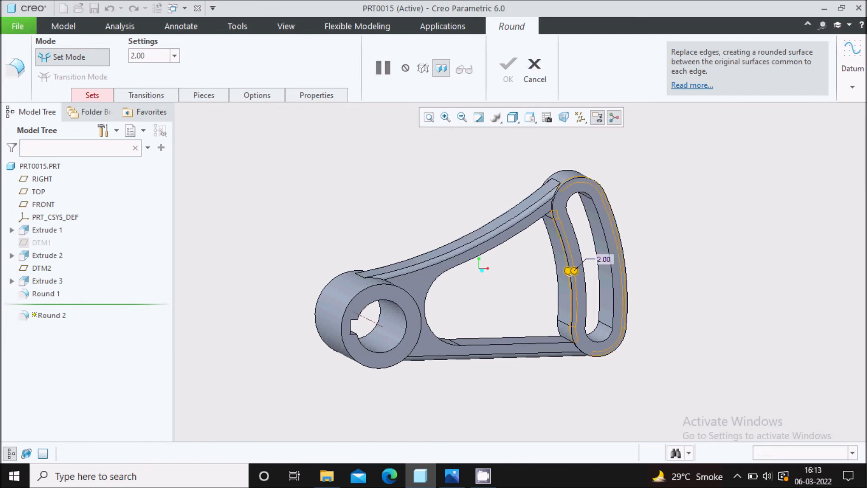
{"action": "scroll", "coordinate": [581, 248], "scroll_direction": "down", "scroll_amount": 2}
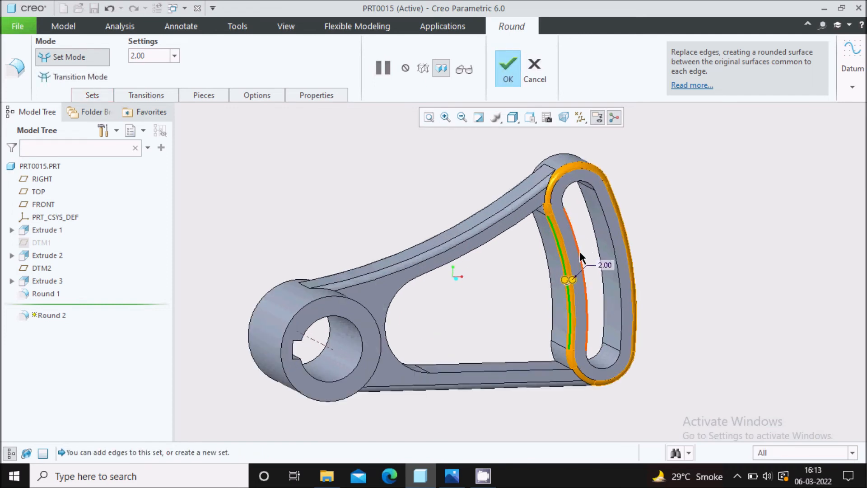
{"action": "scroll", "coordinate": [581, 253], "scroll_direction": "up", "scroll_amount": 2}
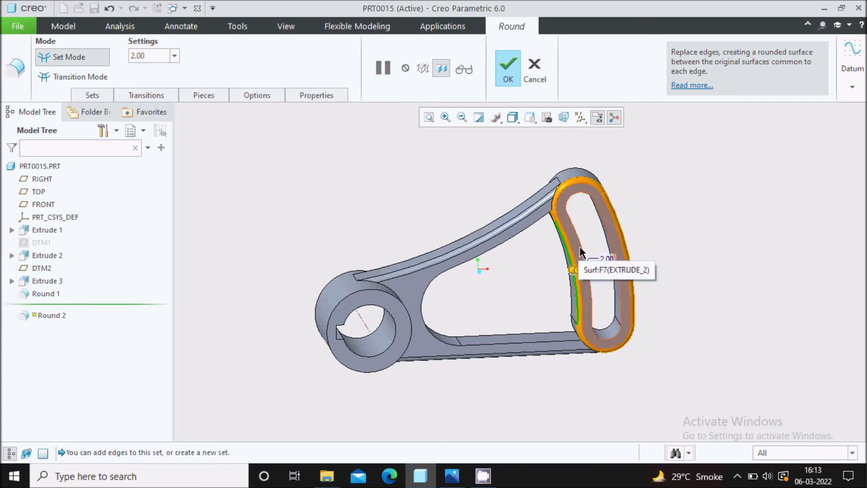
{"action": "left_click", "coordinate": [582, 250], "text": "ctrl"}
Add the slotted end's outer contour and slot edges on the opposite face and complete the 2 mm round
{"action": "middle_click_drag", "start_coordinate": [657, 245], "coordinate": [604, 261]}
{"action": "scroll", "coordinate": [538, 342], "scroll_direction": "down", "scroll_amount": 3}
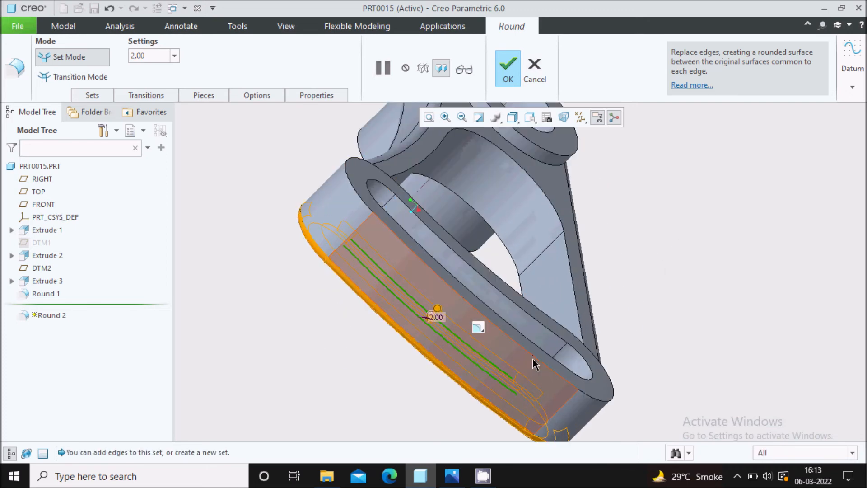
{"action": "left_click", "coordinate": [537, 360]}
{"action": "middle_click_drag", "start_coordinate": [546, 311], "coordinate": [464, 402]}
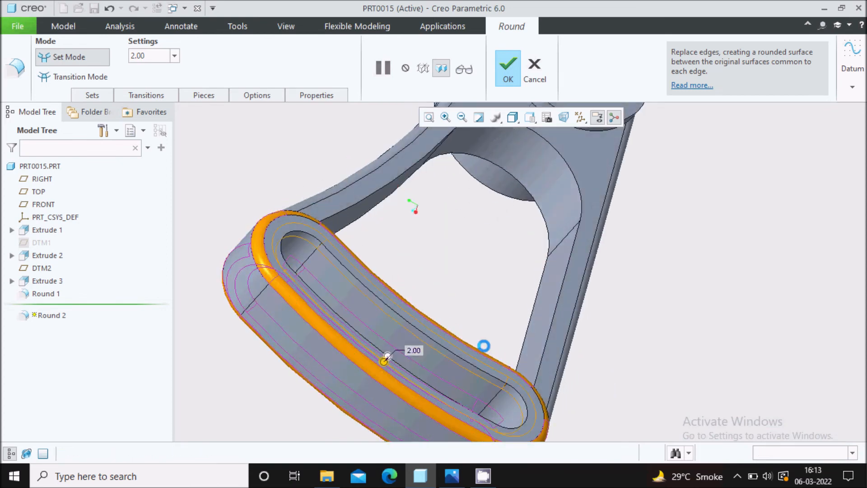
{"action": "scroll", "coordinate": [481, 293], "scroll_direction": "up", "scroll_amount": 4}
{"action": "middle_click_drag", "start_coordinate": [481, 292], "coordinate": [413, 249]}
{"action": "scroll", "coordinate": [477, 254], "scroll_direction": "down", "scroll_amount": 2}
{"action": "middle_click_drag", "start_coordinate": [461, 252], "coordinate": [454, 251]}
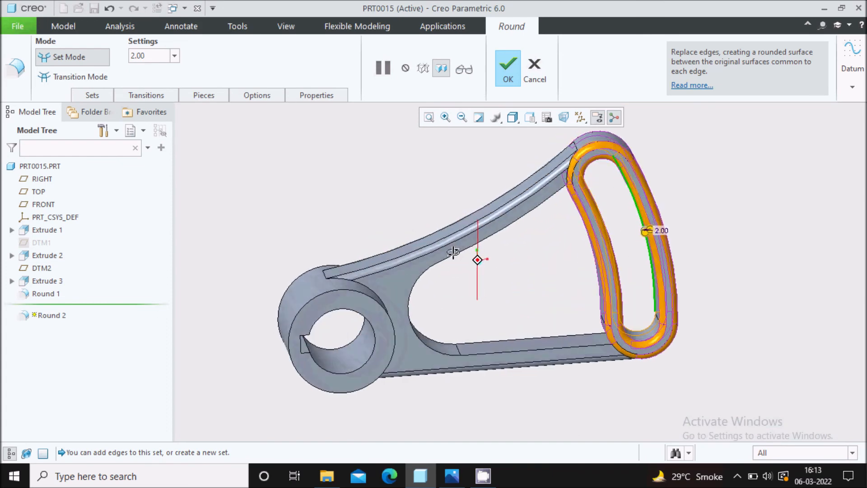
{"action": "left_click", "coordinate": [517, 83]}
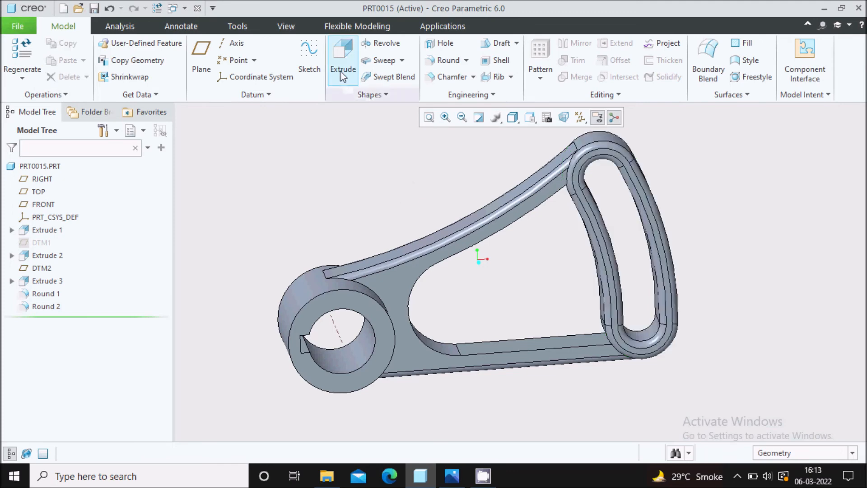
Round the web's inner opening edges on both faces with a 2 mm radius
{"action": "left_click", "coordinate": [449, 60]}
{"action": "left_click", "coordinate": [441, 260]}
{"action": "middle_click_drag", "start_coordinate": [441, 269], "coordinate": [470, 323]}
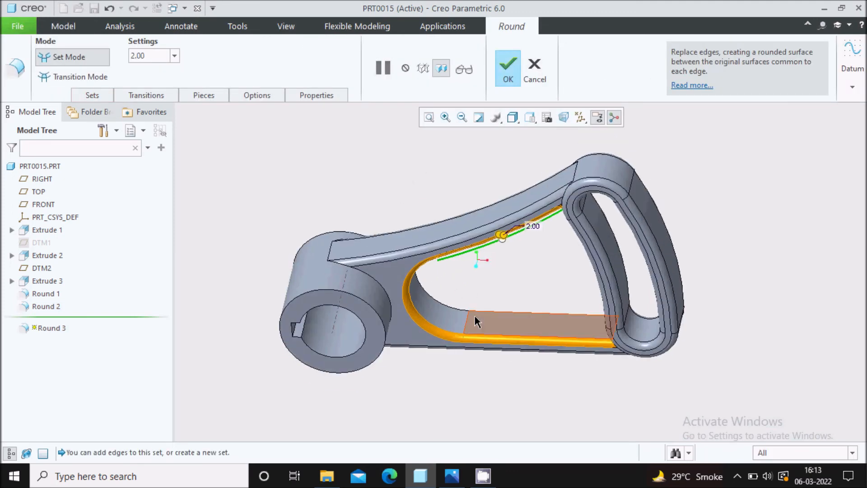
{"action": "left_click", "coordinate": [489, 312], "text": "ctrl"}
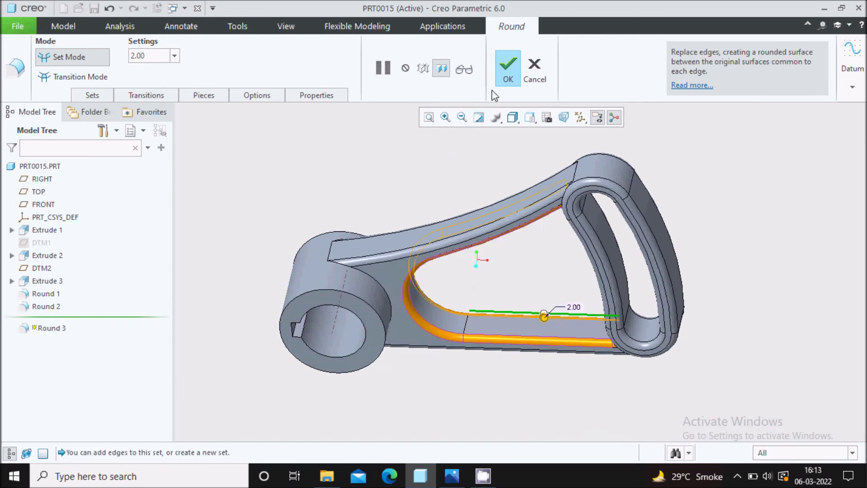
{"action": "middle_click", "coordinate": [363, 184]}
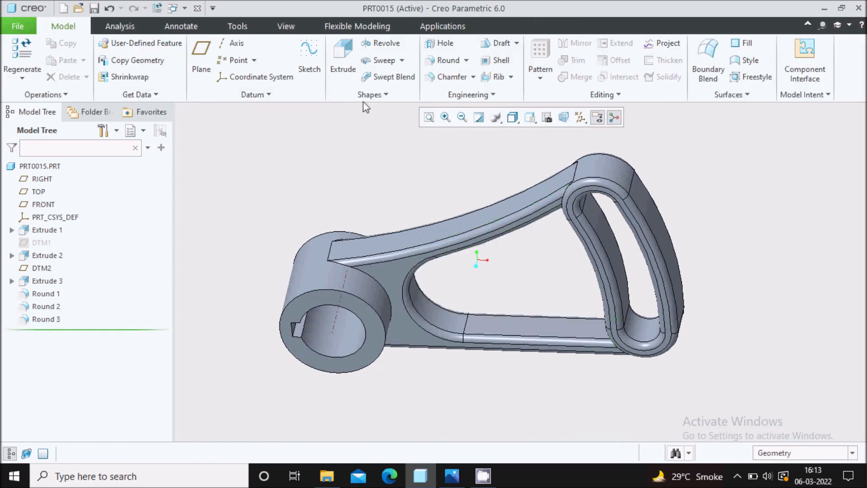
Start a 2 mm round and select the edges where the hub meets the web on both faces
{"action": "left_click", "coordinate": [448, 60]}
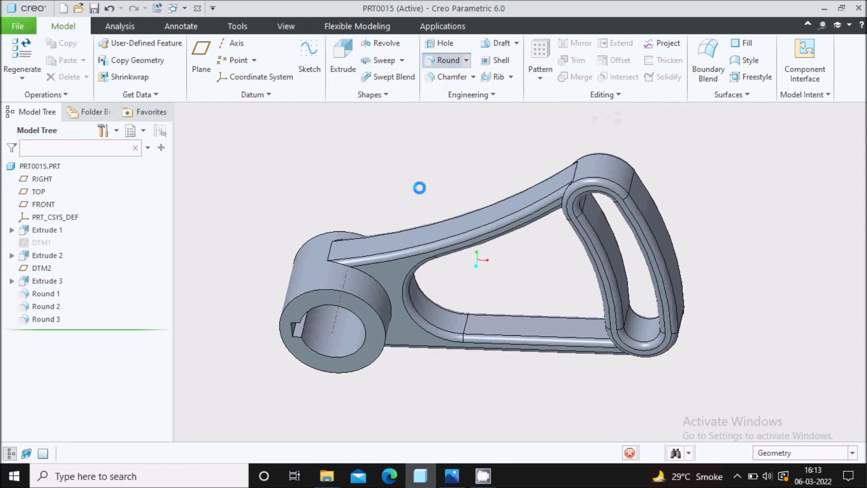
{"action": "left_click", "coordinate": [386, 293]}
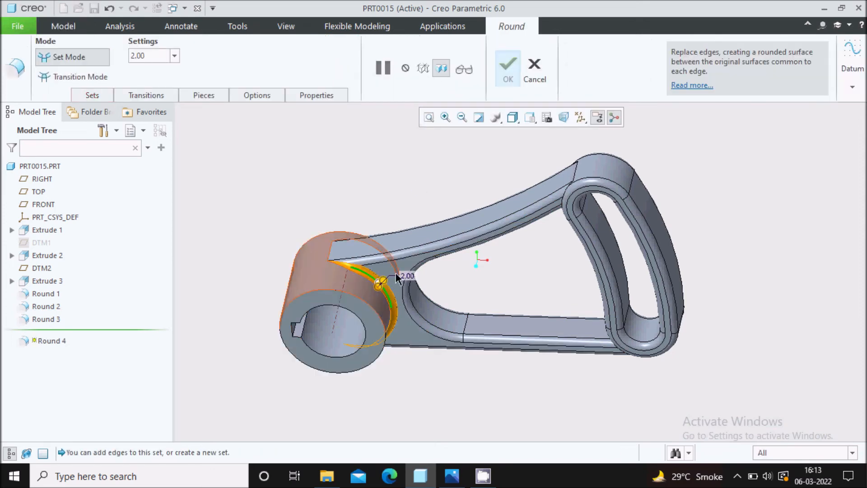
{"action": "middle_click_drag", "start_coordinate": [386, 294], "coordinate": [387, 268]}
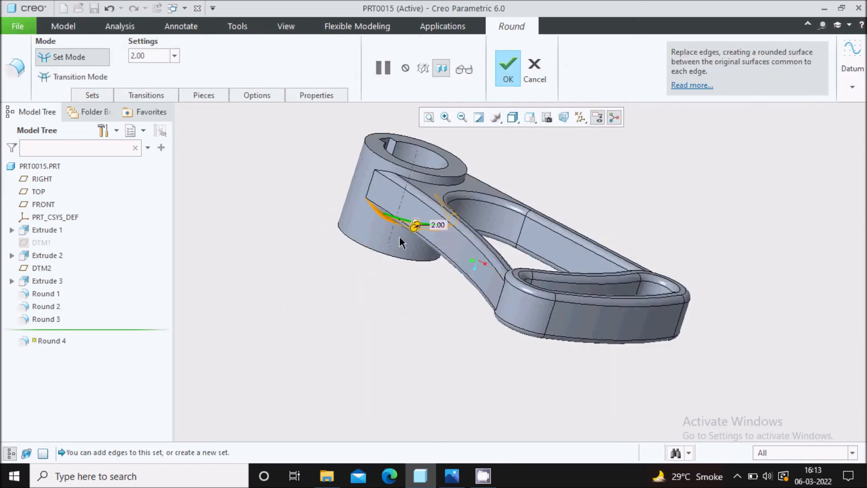
{"action": "scroll", "coordinate": [429, 161], "scroll_direction": "up", "scroll_amount": 2}
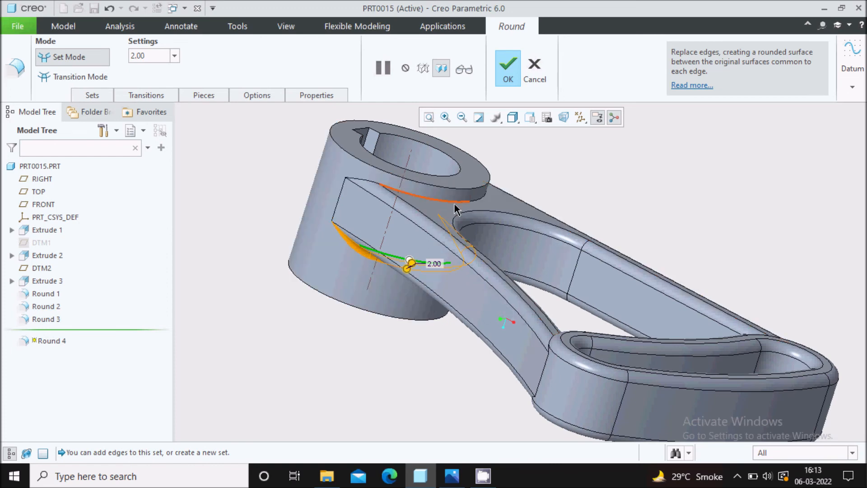
{"action": "scroll", "coordinate": [453, 208], "scroll_direction": "down", "scroll_amount": 3}
{"action": "mouse_move", "coordinate": [395, 292]}
{"action": "middle_mouse_down"}
{"action": "mouse_move", "coordinate": [434, 338]}
{"action": "mouse_move", "coordinate": [440, 299]}
{"action": "middle_mouse_up"}
Set the radius of the hub-to-web round on the back face to 4 mm and complete the feature
{"action": "left_click", "coordinate": [152, 57]}
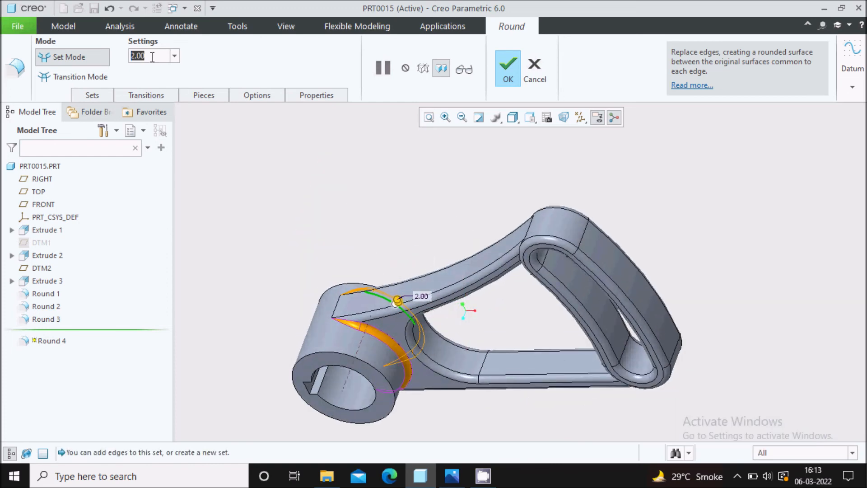
{"action": "type", "text": "4"}
{"action": "key", "text": "Return"}
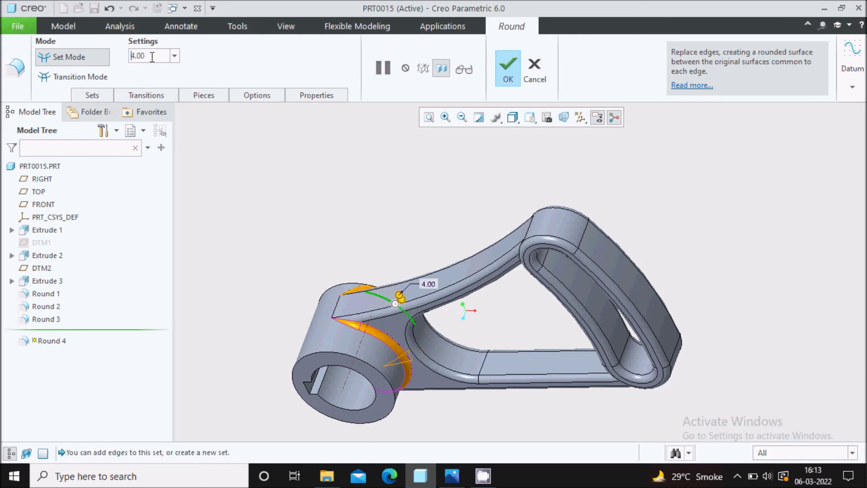
{"action": "left_click", "coordinate": [508, 75]}
{"action": "left_click", "coordinate": [366, 194]}
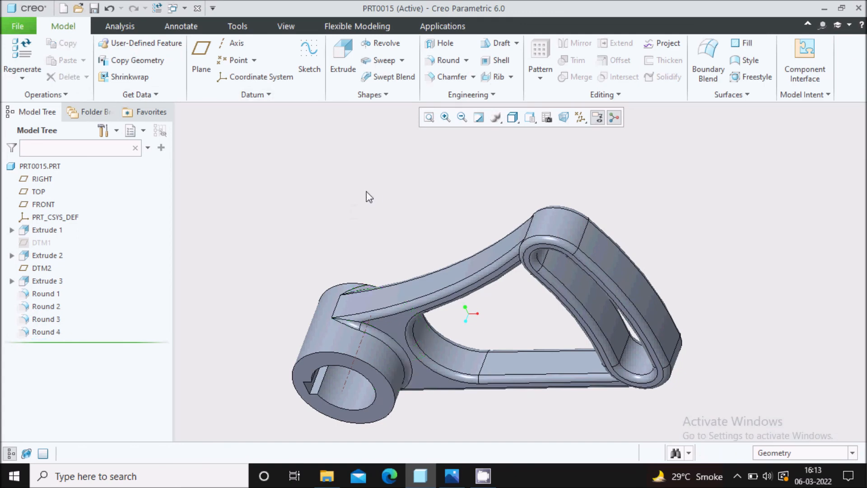
Redefine the hub-to-web round, edit the radius of its front-face edge and complete the feature
{"action": "right_click", "coordinate": [49, 334]}
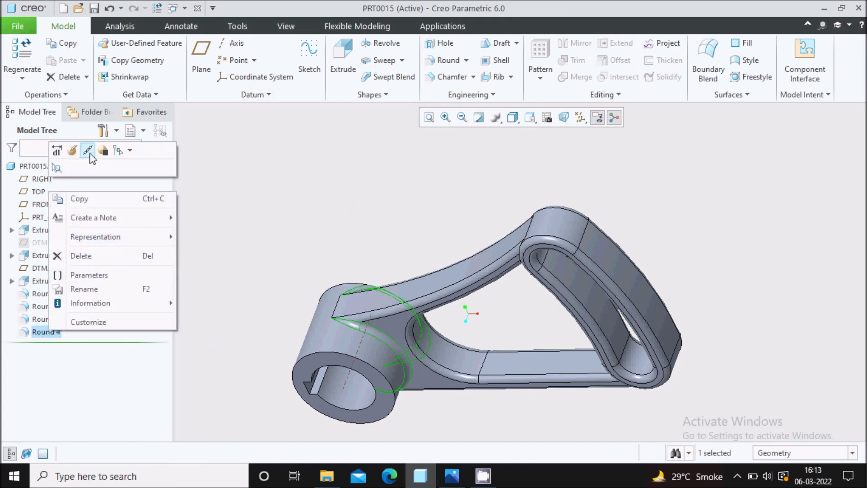
{"action": "left_click", "coordinate": [88, 151]}
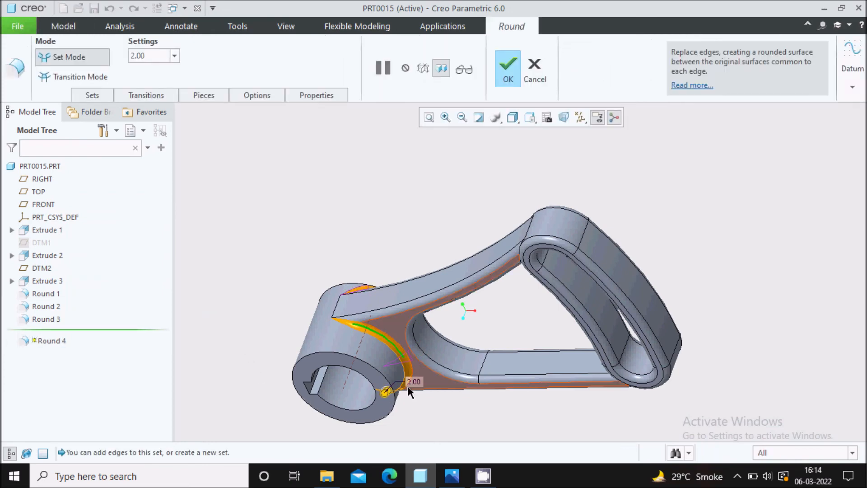
{"action": "double_click", "coordinate": [414, 382]}
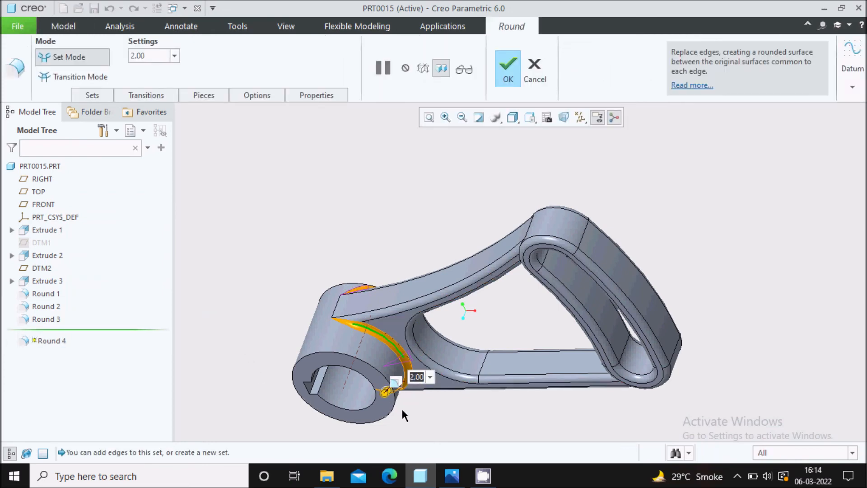
{"action": "key", "text": "Return"}
{"action": "left_click", "coordinate": [508, 70]}
Apply the tan metal appearance at the end of the std-metals library to the whole part
{"action": "mouse_move", "coordinate": [676, 212]}
{"action": "middle_mouse_down"}
{"action": "mouse_move", "coordinate": [677, 232]}
{"action": "mouse_move", "coordinate": [658, 238]}
{"action": "mouse_move", "coordinate": [668, 233]}
{"action": "middle_mouse_up"}
{"action": "scroll", "coordinate": [556, 283], "scroll_direction": "down", "scroll_amount": 2}
{"action": "scroll", "coordinate": [562, 278], "scroll_direction": "up", "scroll_amount": 1}
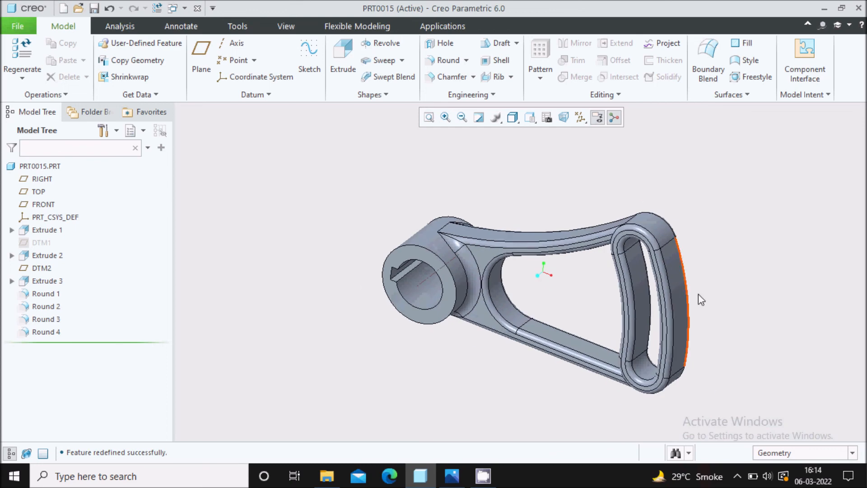
{"action": "scroll", "coordinate": [693, 282], "scroll_direction": "down", "scroll_amount": 1}
{"action": "scroll", "coordinate": [691, 277], "scroll_direction": "up", "scroll_amount": 1}
{"action": "scroll", "coordinate": [556, 294], "scroll_direction": "down", "scroll_amount": 1}
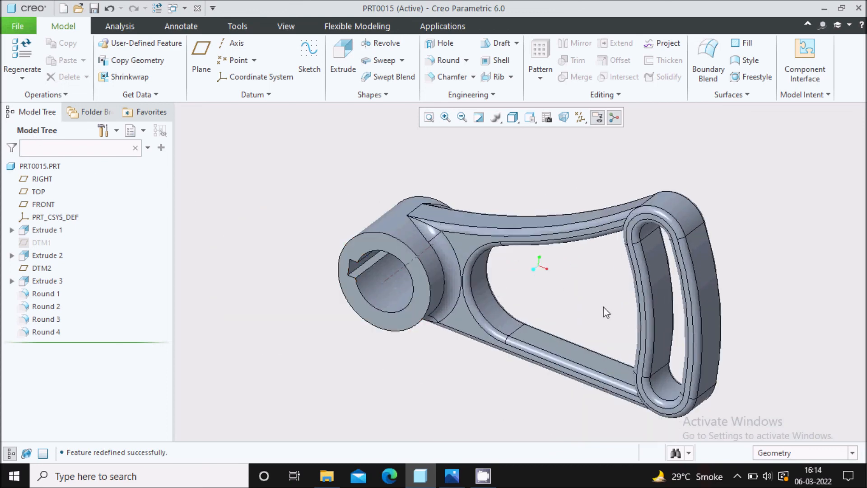
{"action": "left_click", "coordinate": [271, 30]}
{"action": "left_click", "coordinate": [49, 167]}
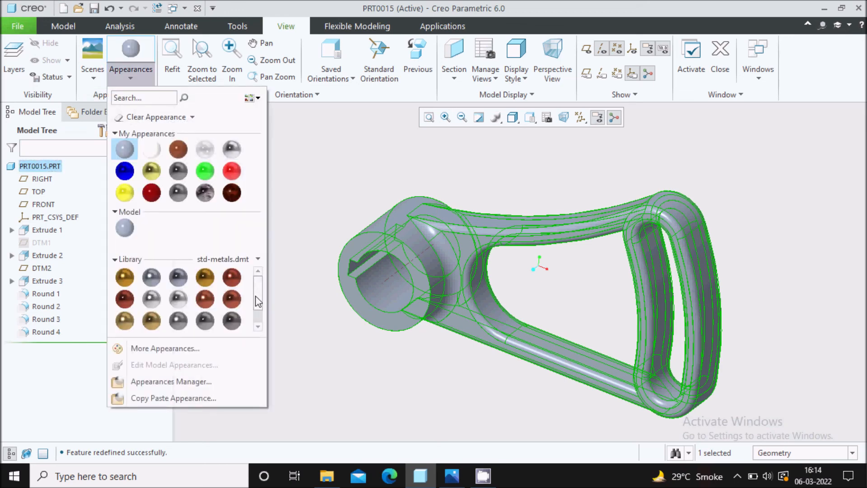
{"action": "scroll", "coordinate": [258, 302], "scroll_direction": "down", "scroll_amount": 3}
{"action": "left_click", "coordinate": [152, 322]}
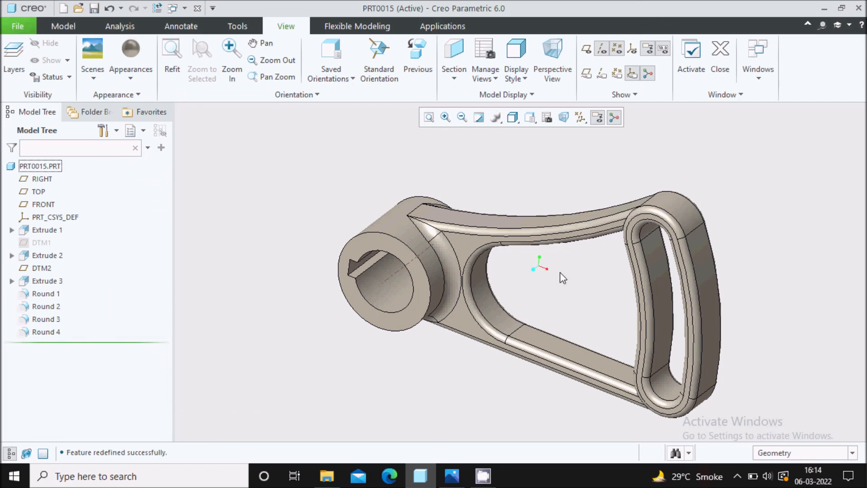
{"action": "scroll", "coordinate": [560, 272], "scroll_direction": "up", "scroll_amount": 3}
{"action": "scroll", "coordinate": [505, 261], "scroll_direction": "down", "scroll_amount": 3}
{"action": "scroll", "coordinate": [530, 272], "scroll_direction": "up", "scroll_amount": 2}
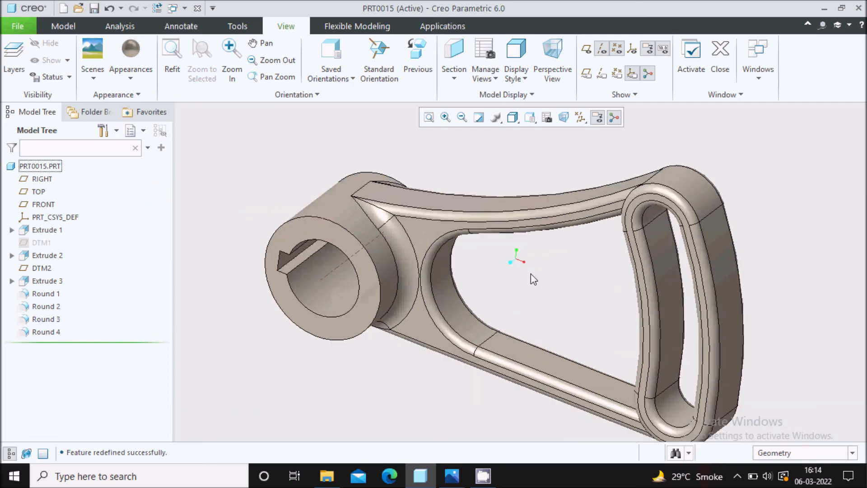
Change the whole part's appearance to the dark grey metal from the std-metals library
{"action": "left_click", "coordinate": [131, 80]}
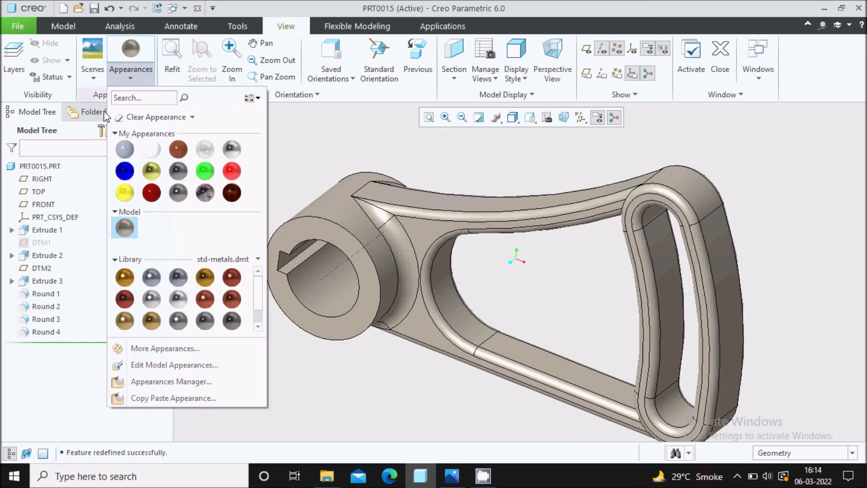
{"action": "left_click", "coordinate": [49, 165]}
{"action": "left_click", "coordinate": [49, 165]}
{"action": "left_click", "coordinate": [130, 77]}
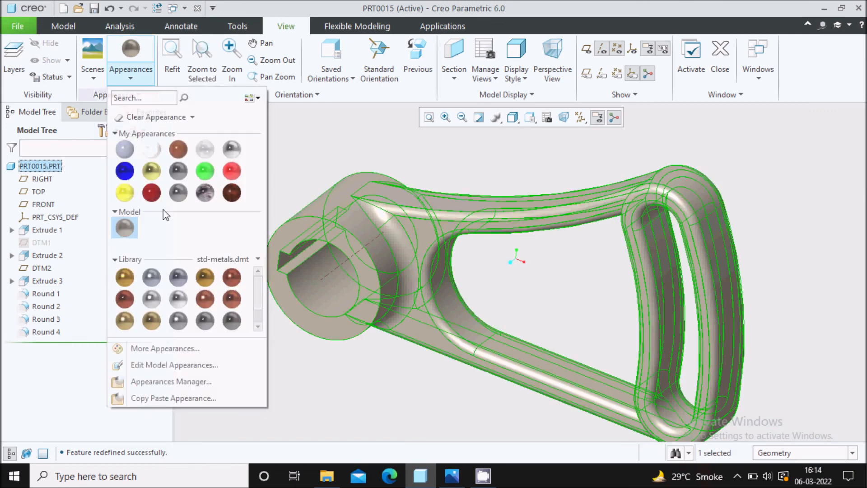
{"action": "scroll", "coordinate": [258, 289], "scroll_direction": "down", "scroll_amount": 2}
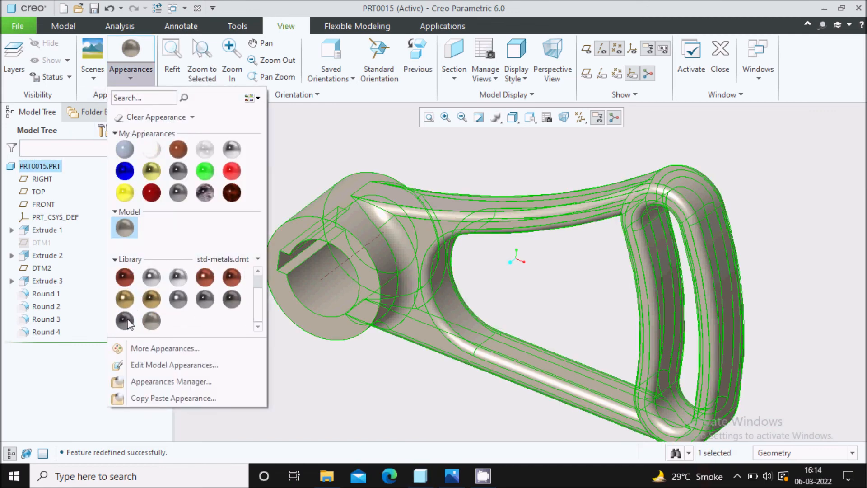
{"action": "left_click", "coordinate": [125, 316]}
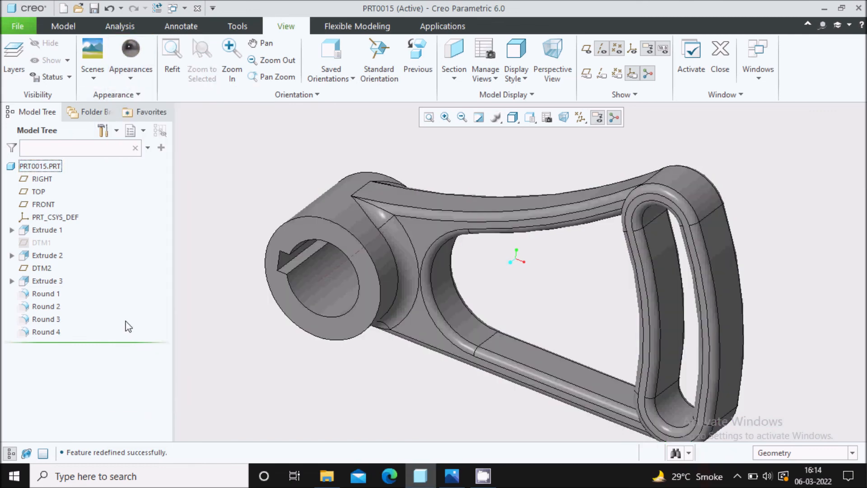
Try a lighter grey metal appearance from the std-metals library on the whole part
{"action": "left_click", "coordinate": [41, 170]}
{"action": "left_click", "coordinate": [131, 77]}
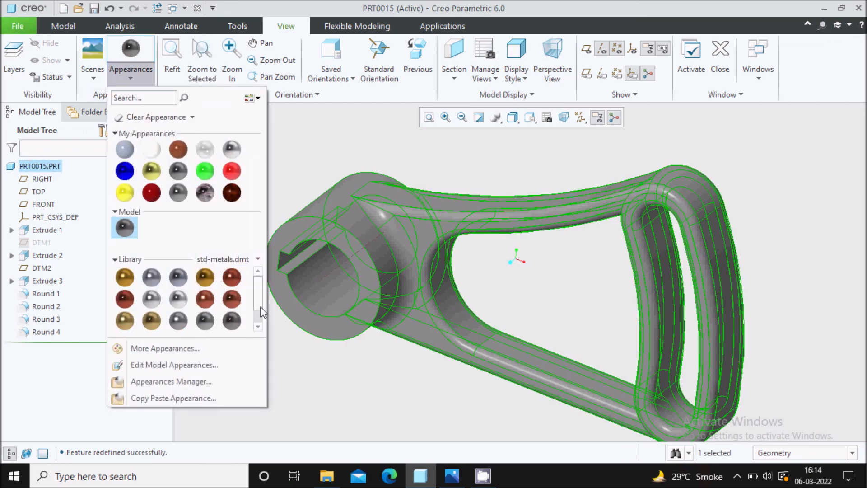
{"action": "left_click", "coordinate": [180, 303]}
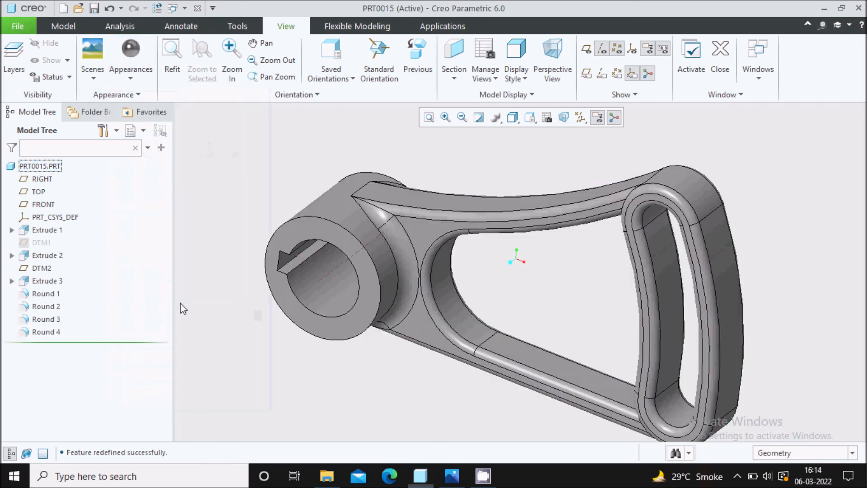
Reapply the tan metal appearance from the std-metals library to the whole part
{"action": "left_click", "coordinate": [48, 170]}
{"action": "left_click", "coordinate": [130, 77]}
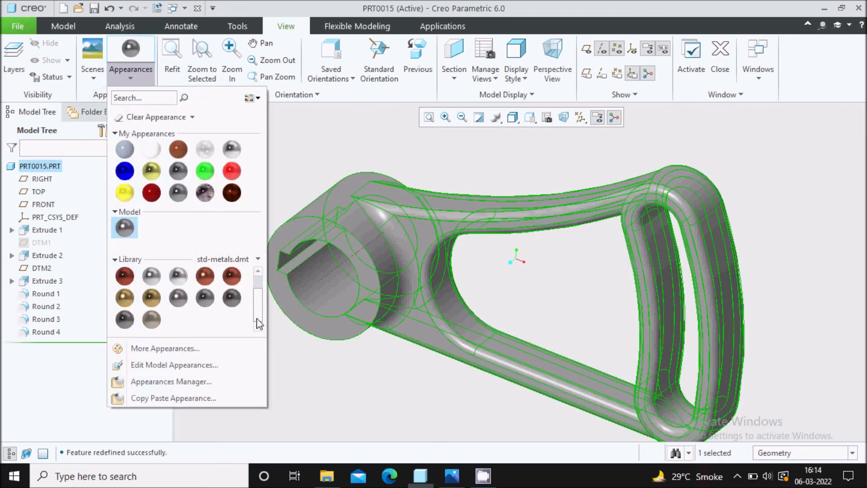
{"action": "left_click", "coordinate": [153, 320]}
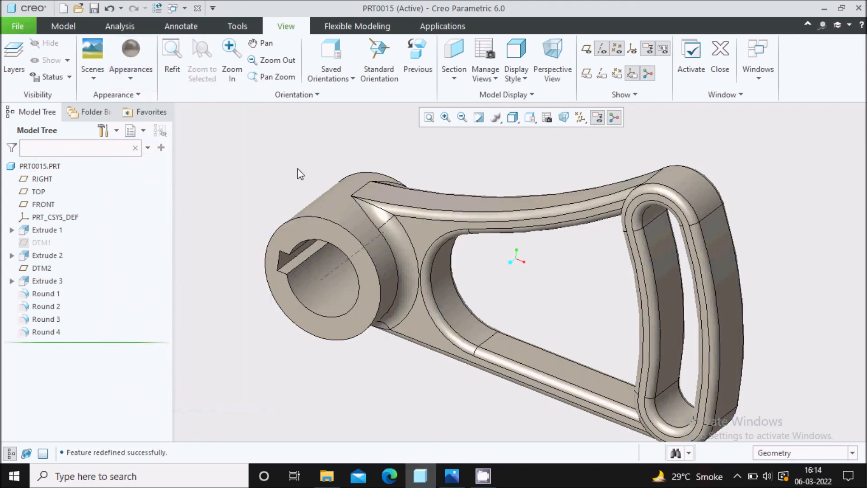
Set the model's display style to Shading so the lever arm is shown without edges
{"action": "scroll", "coordinate": [359, 147], "scroll_direction": "down", "scroll_amount": 2}
{"action": "scroll", "coordinate": [356, 151], "scroll_direction": "up", "scroll_amount": 1}
{"action": "scroll", "coordinate": [466, 158], "scroll_direction": "up", "scroll_amount": 1}
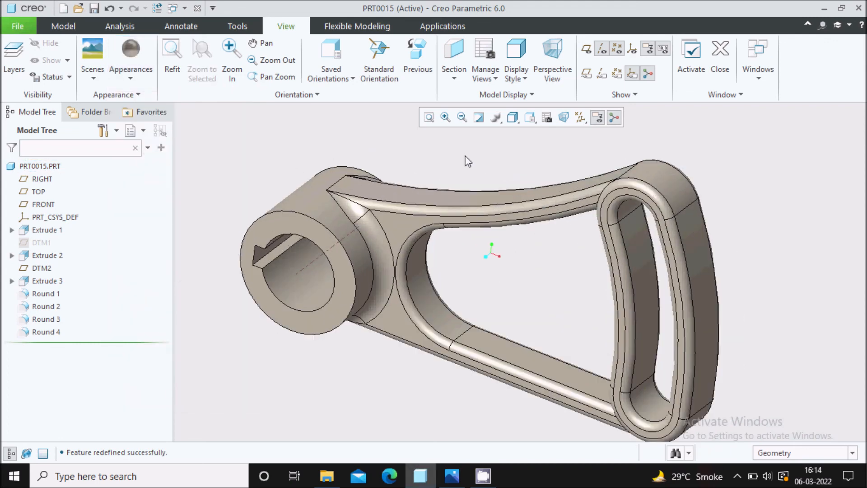
{"action": "scroll", "coordinate": [562, 163], "scroll_direction": "down", "scroll_amount": 1}
{"action": "mouse_move", "coordinate": [416, 153]}
{"action": "middle_mouse_down"}
{"action": "mouse_move", "coordinate": [503, 233]}
{"action": "mouse_move", "coordinate": [422, 155]}
{"action": "middle_mouse_up"}
{"action": "left_click", "coordinate": [513, 118]}
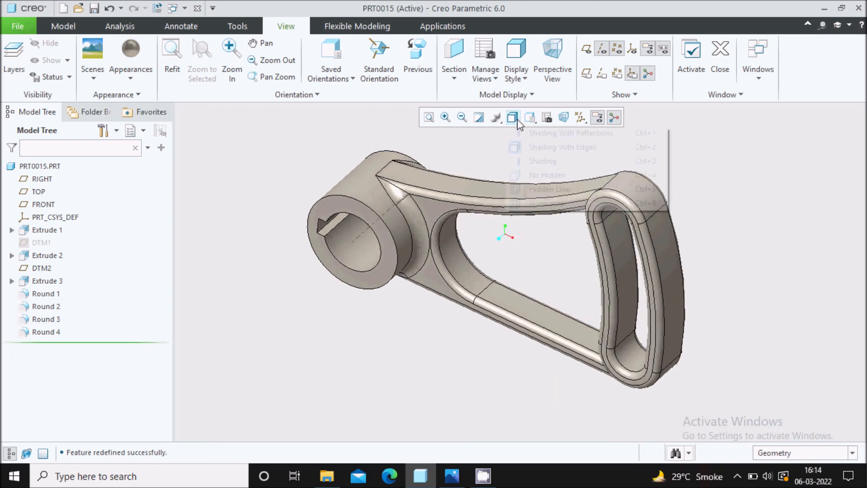
{"action": "left_click", "coordinate": [538, 161]}
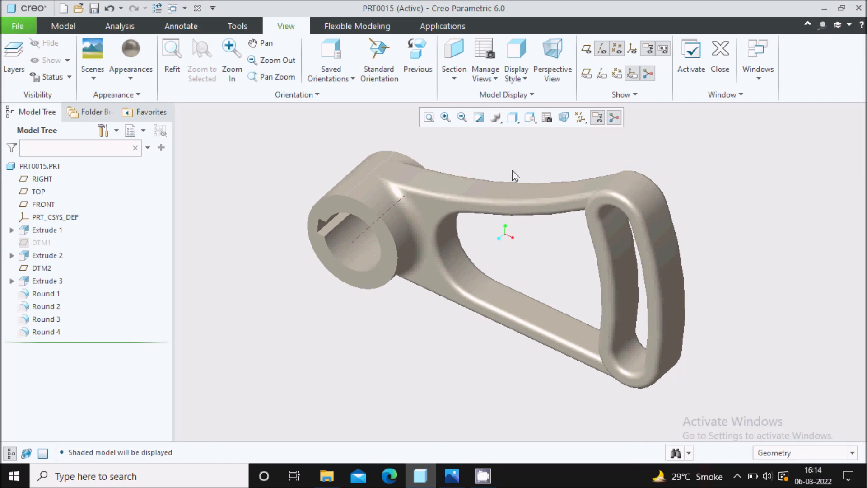
{"action": "scroll", "coordinate": [512, 170], "scroll_direction": "up", "scroll_amount": 1}
{"action": "scroll", "coordinate": [512, 155], "scroll_direction": "down", "scroll_amount": 1}
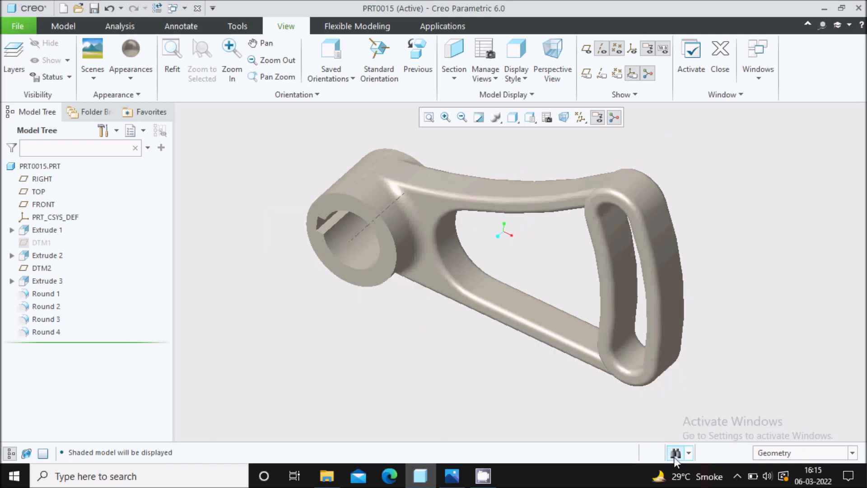
{"action": "left_click", "coordinate": [737, 476]}
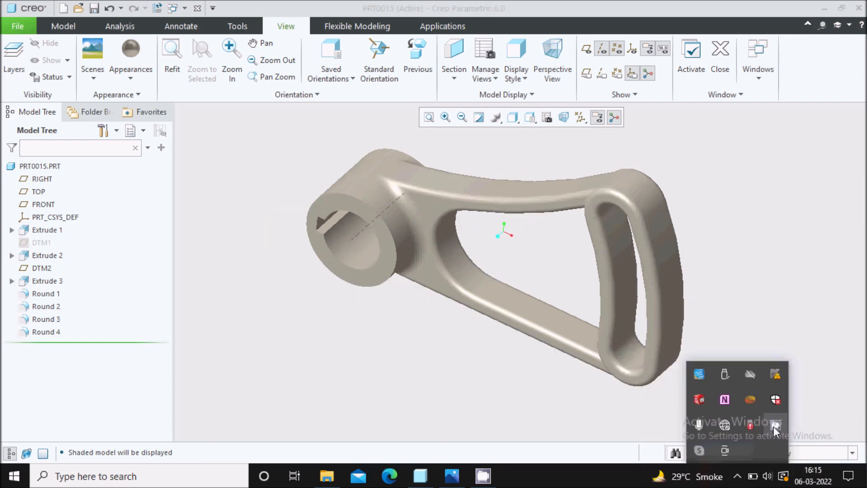